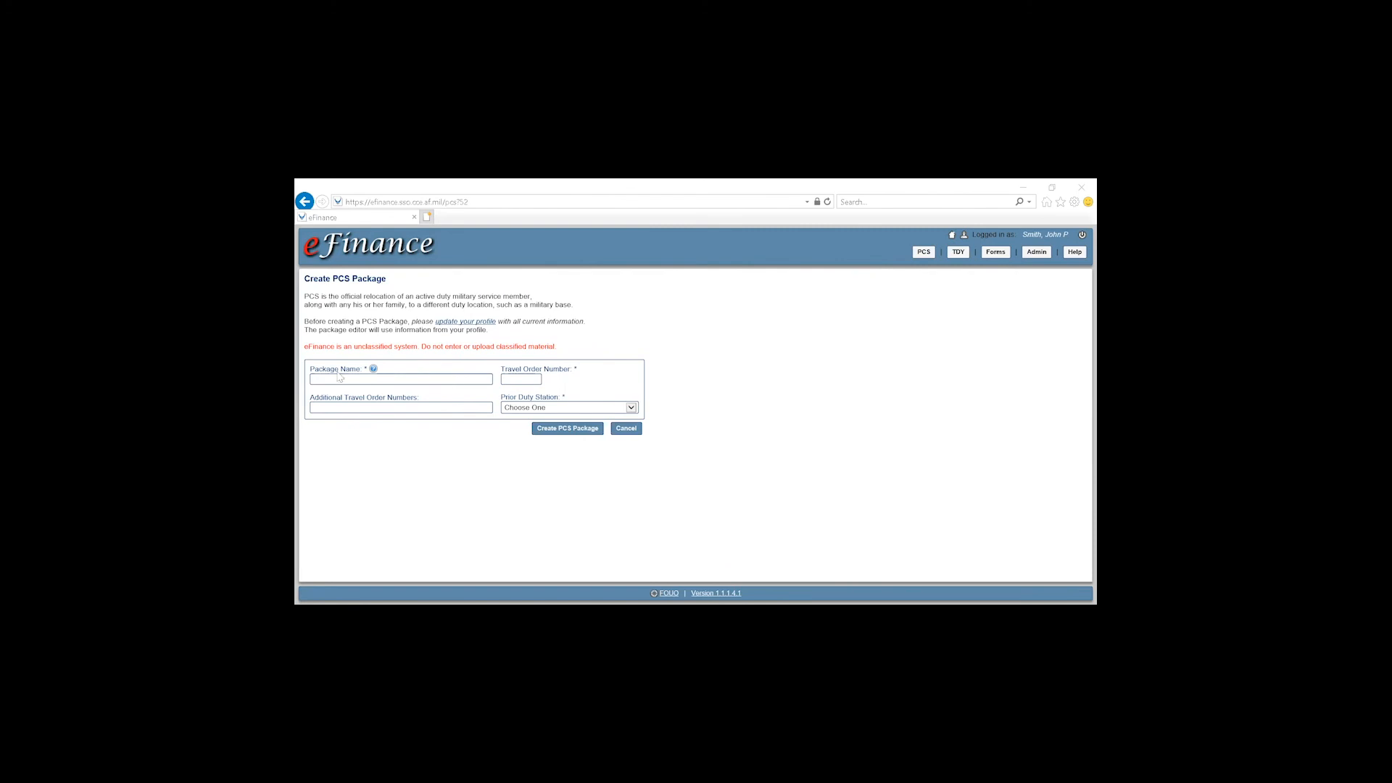
Create PCS package 'Smith PCS' with its travel order number and prior duty station Osan AFB, Korea
{"action": "left_click_drag", "start_coordinate": [308, 368], "coordinate": [364, 374]}
{"action": "left_click", "coordinate": [370, 379]}
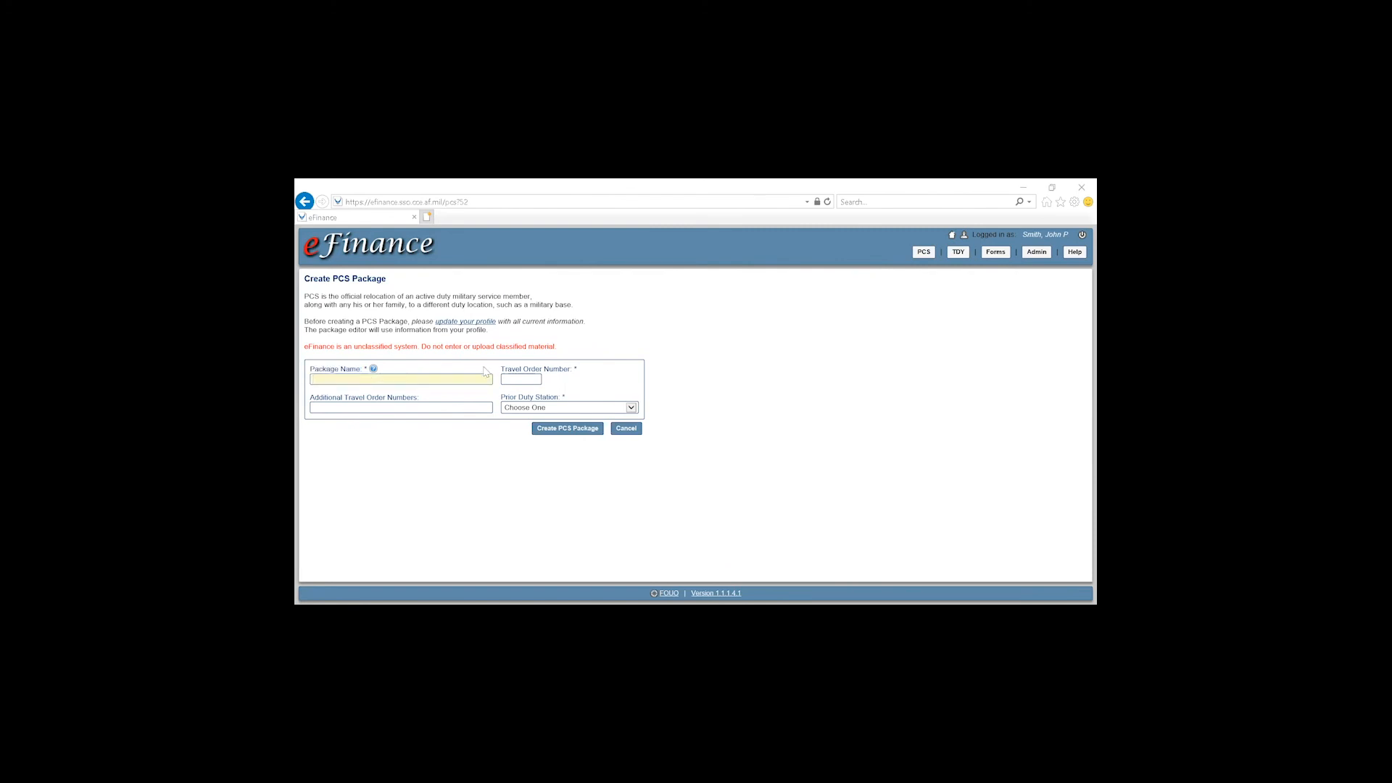
{"action": "key", "text": "Tab"}
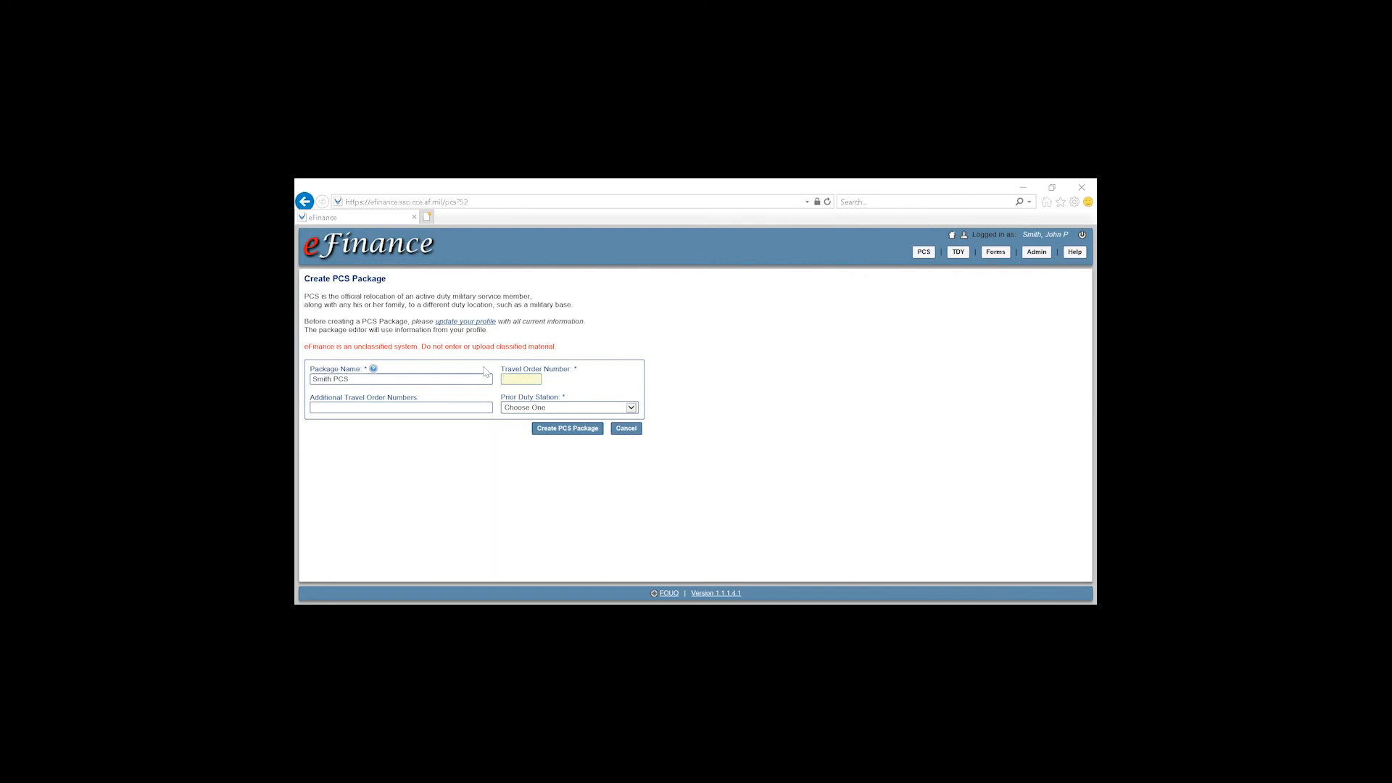
{"action": "left_click", "coordinate": [565, 407]}
{"action": "type", "text": "os"}
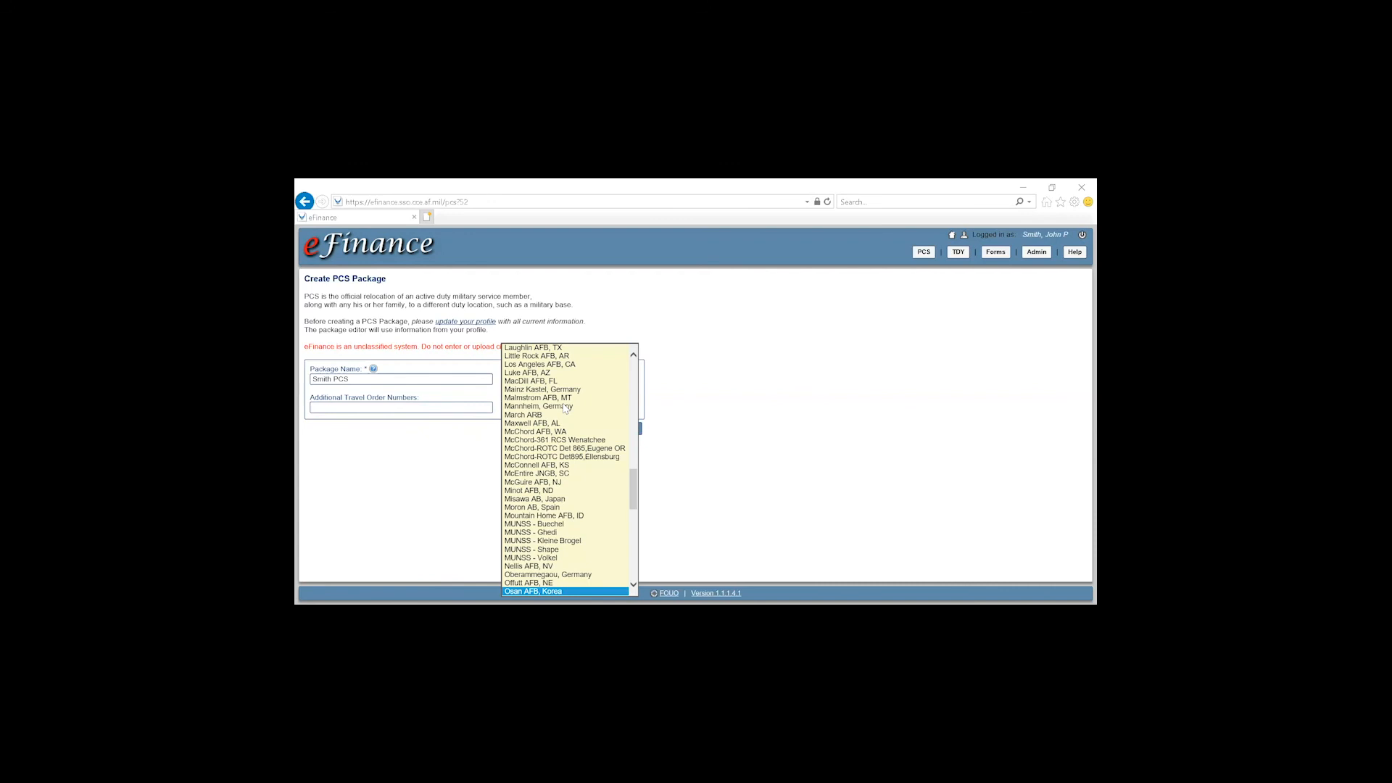
{"action": "key", "text": "Return"}
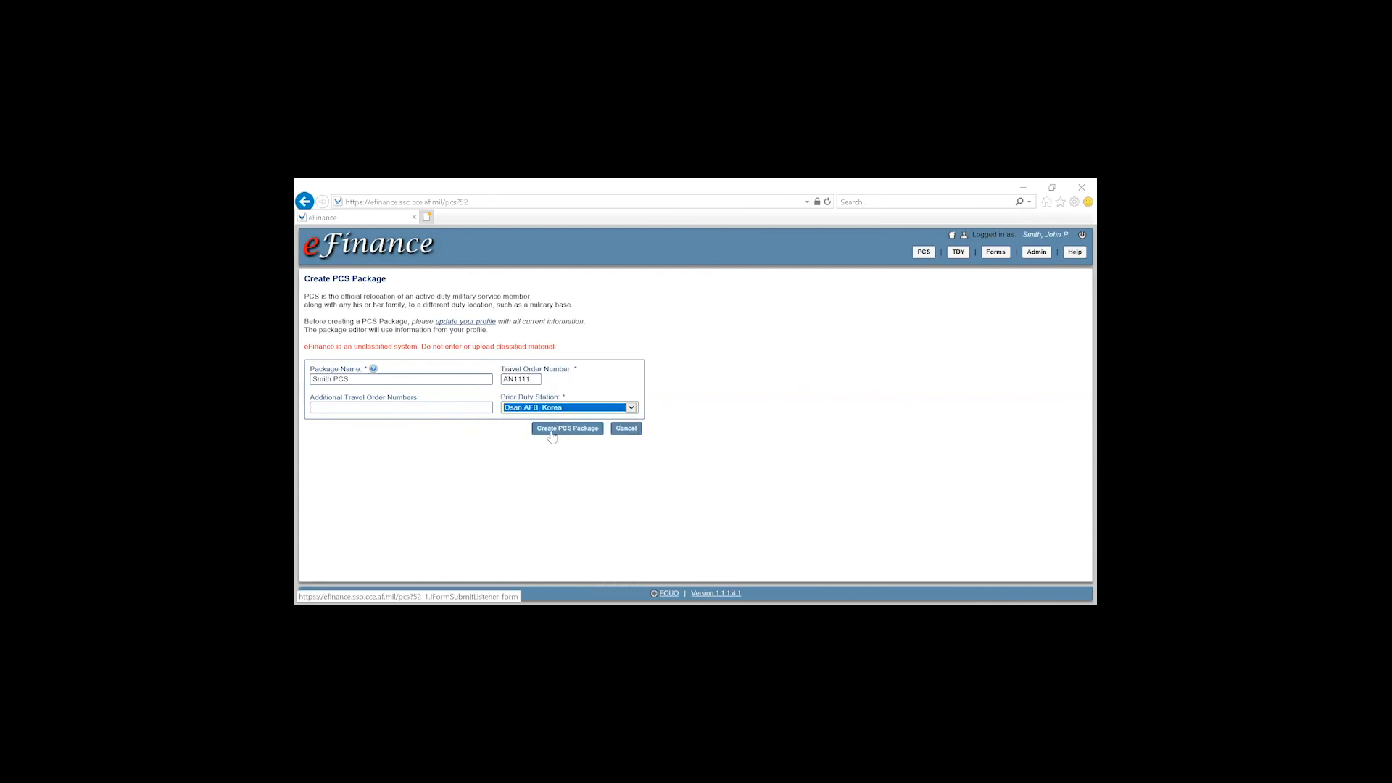
{"action": "left_click", "coordinate": [550, 432]}
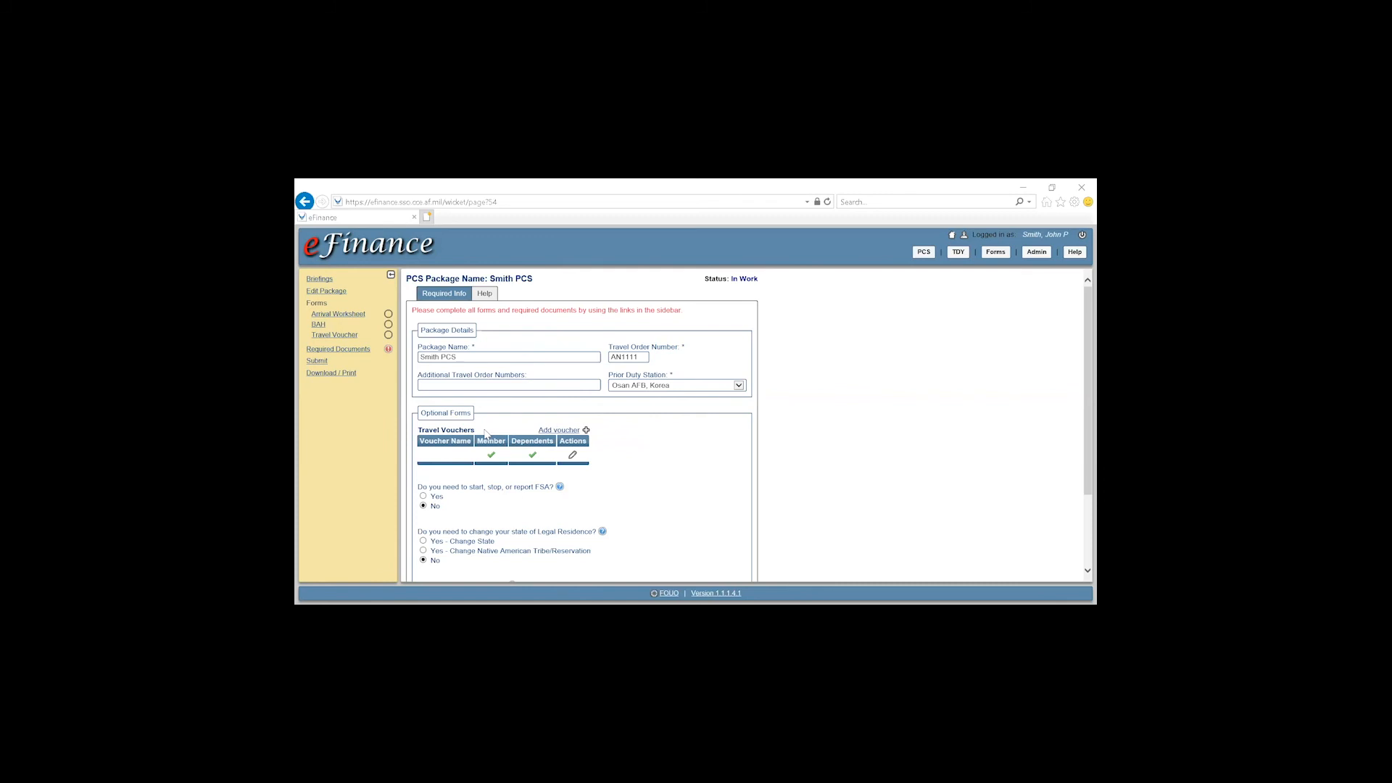
Edit the travel voucher so it excludes dependents
{"action": "left_click", "coordinate": [572, 457]}
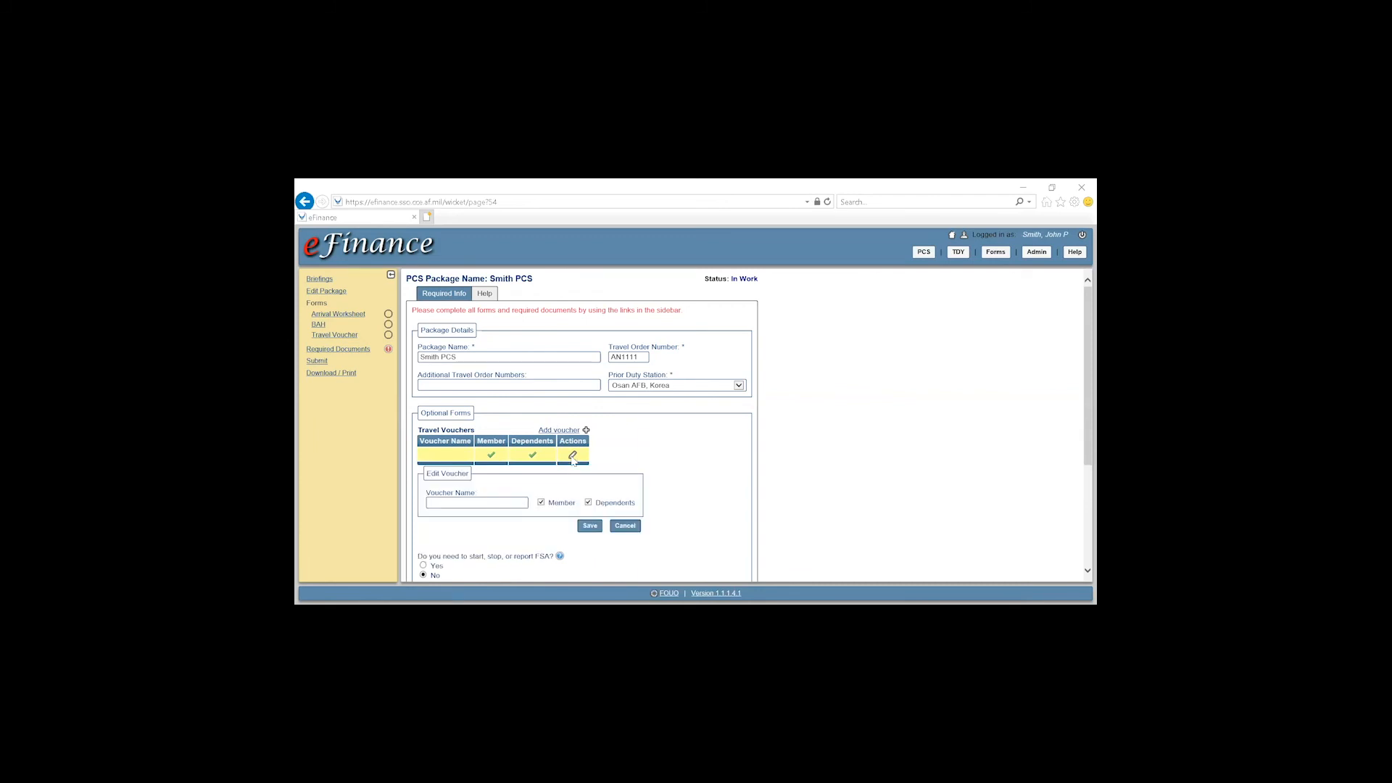
{"action": "left_click", "coordinate": [588, 503]}
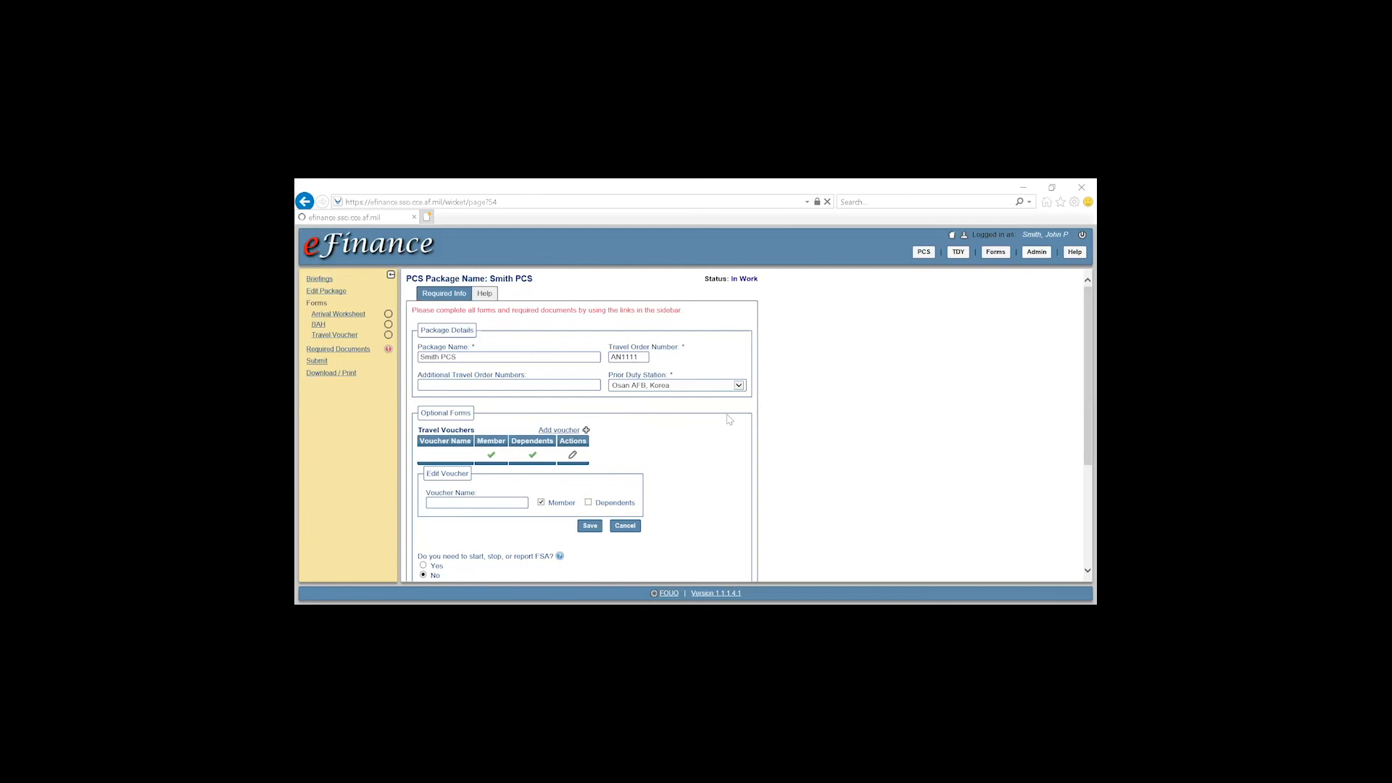
{"action": "scroll", "coordinate": [729, 420], "scroll_direction": "down", "scroll_amount": 1}
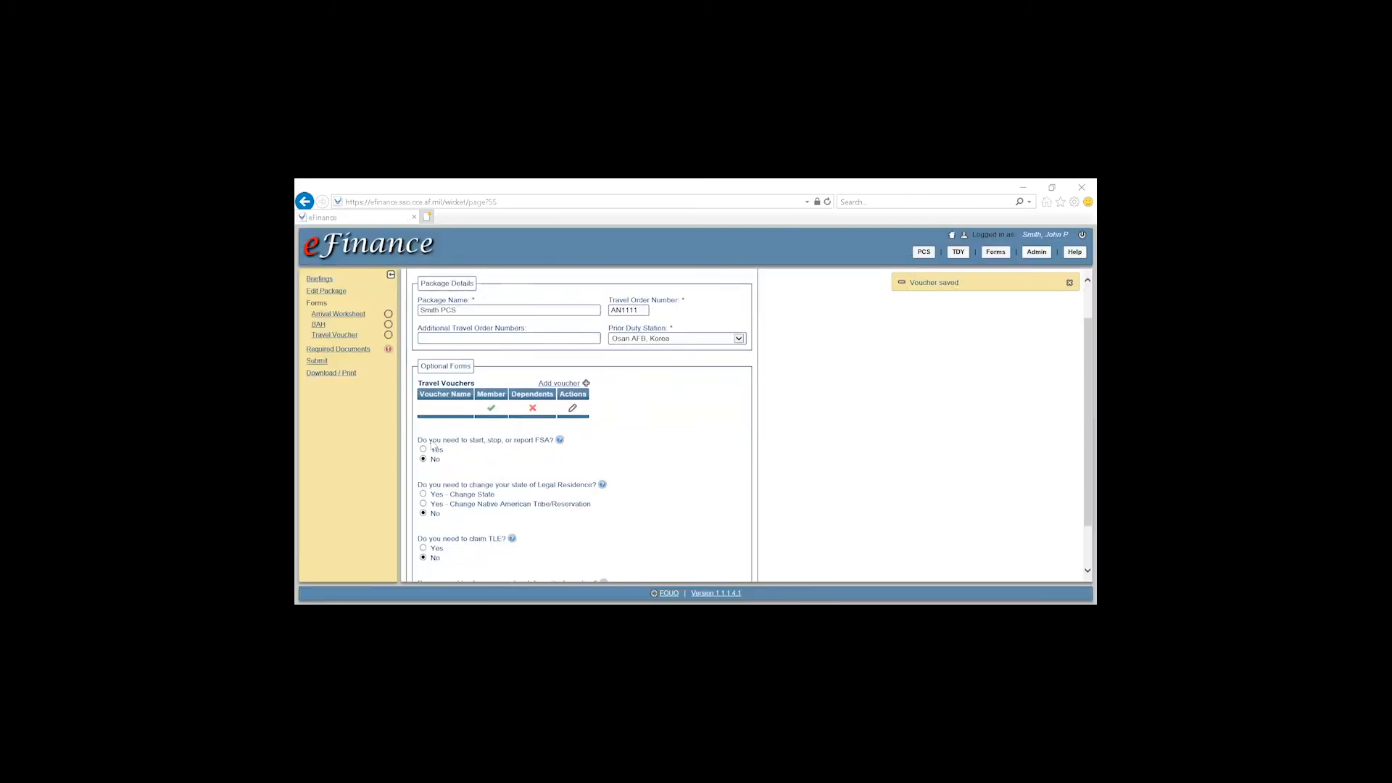
Review the FSA, Legal Residence, TLE and direct deposit questions, leaving them answered No
{"action": "left_click_drag", "start_coordinate": [419, 440], "coordinate": [558, 443]}
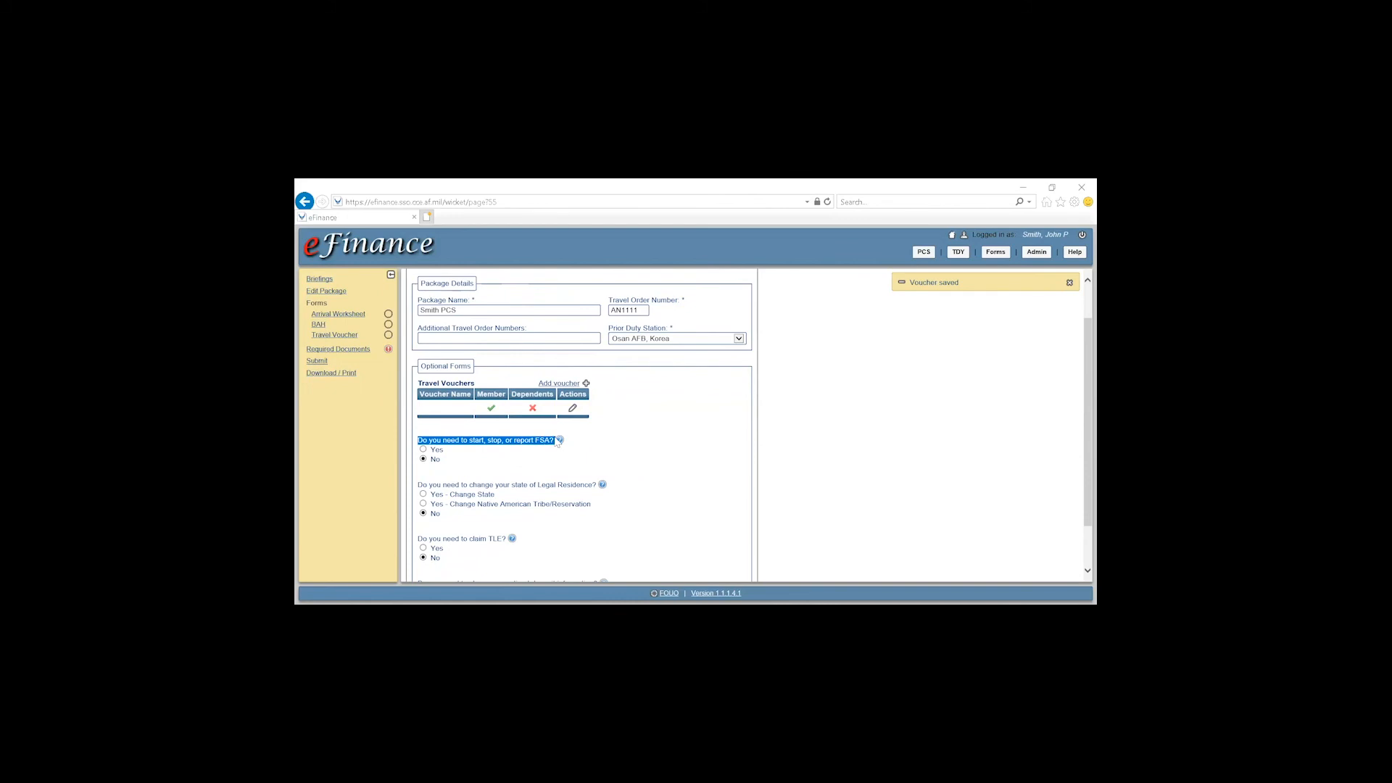
{"action": "scroll", "coordinate": [673, 442], "scroll_direction": "down", "scroll_amount": 1}
{"action": "left_click", "coordinate": [677, 455]}
{"action": "left_click_drag", "start_coordinate": [424, 439], "coordinate": [591, 440]}
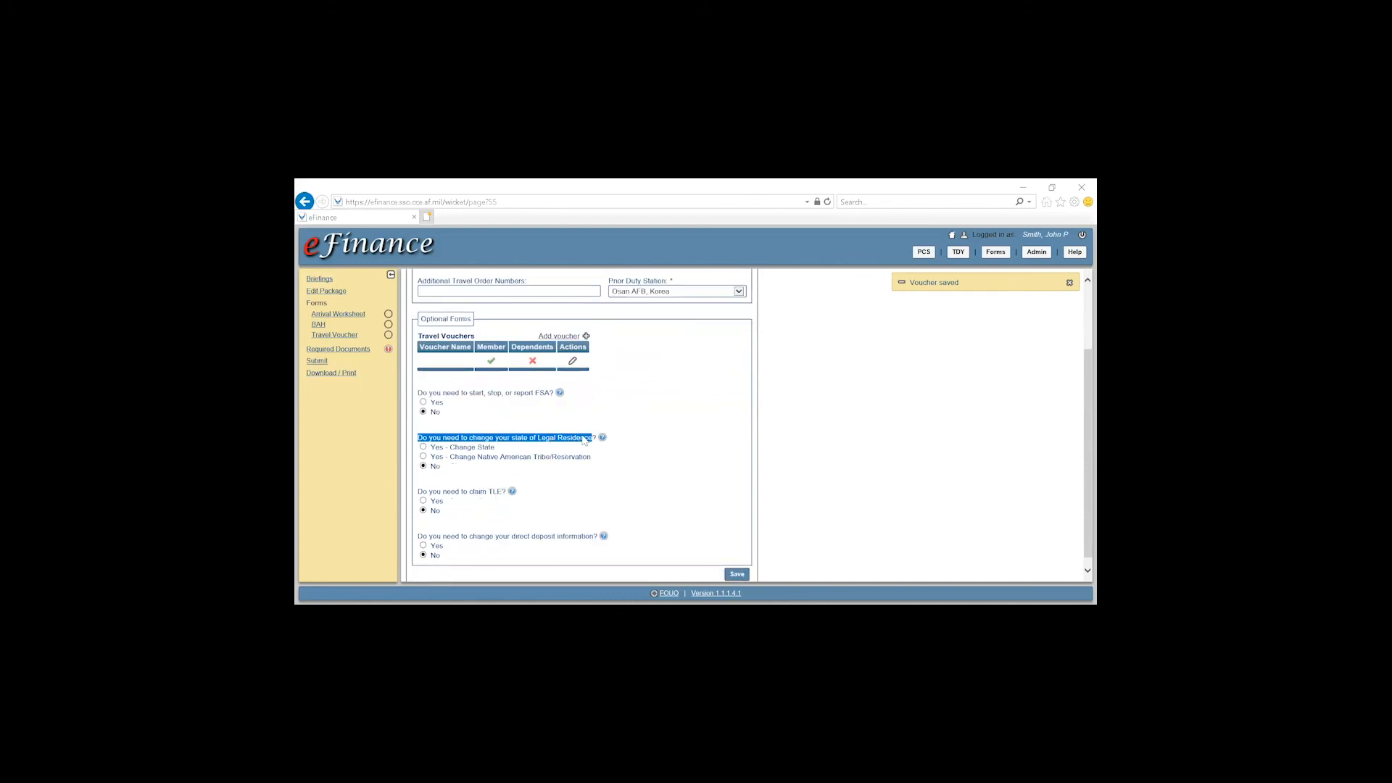
{"action": "left_click", "coordinate": [696, 466]}
{"action": "left_click_drag", "start_coordinate": [421, 493], "coordinate": [510, 495]}
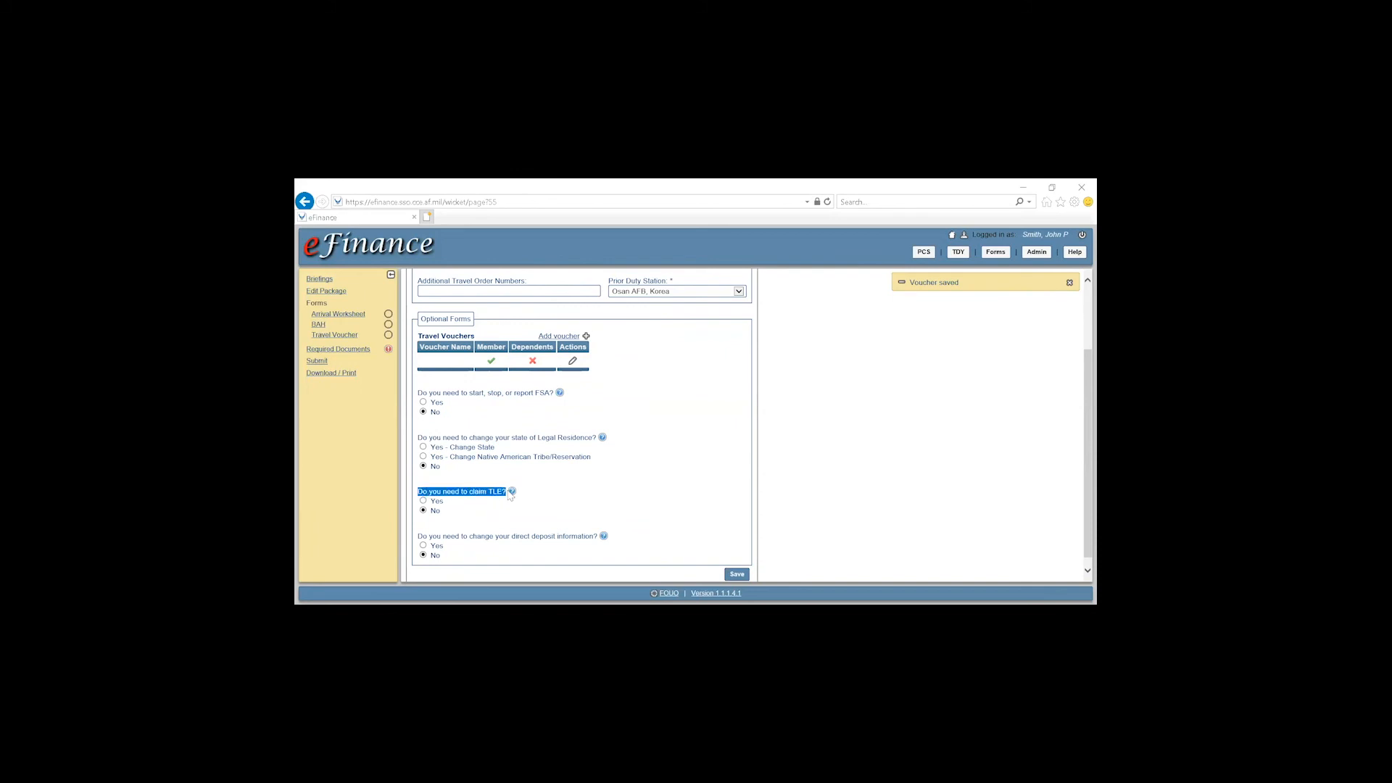
{"action": "left_click", "coordinate": [613, 498]}
{"action": "left_click_drag", "start_coordinate": [419, 538], "coordinate": [581, 541]}
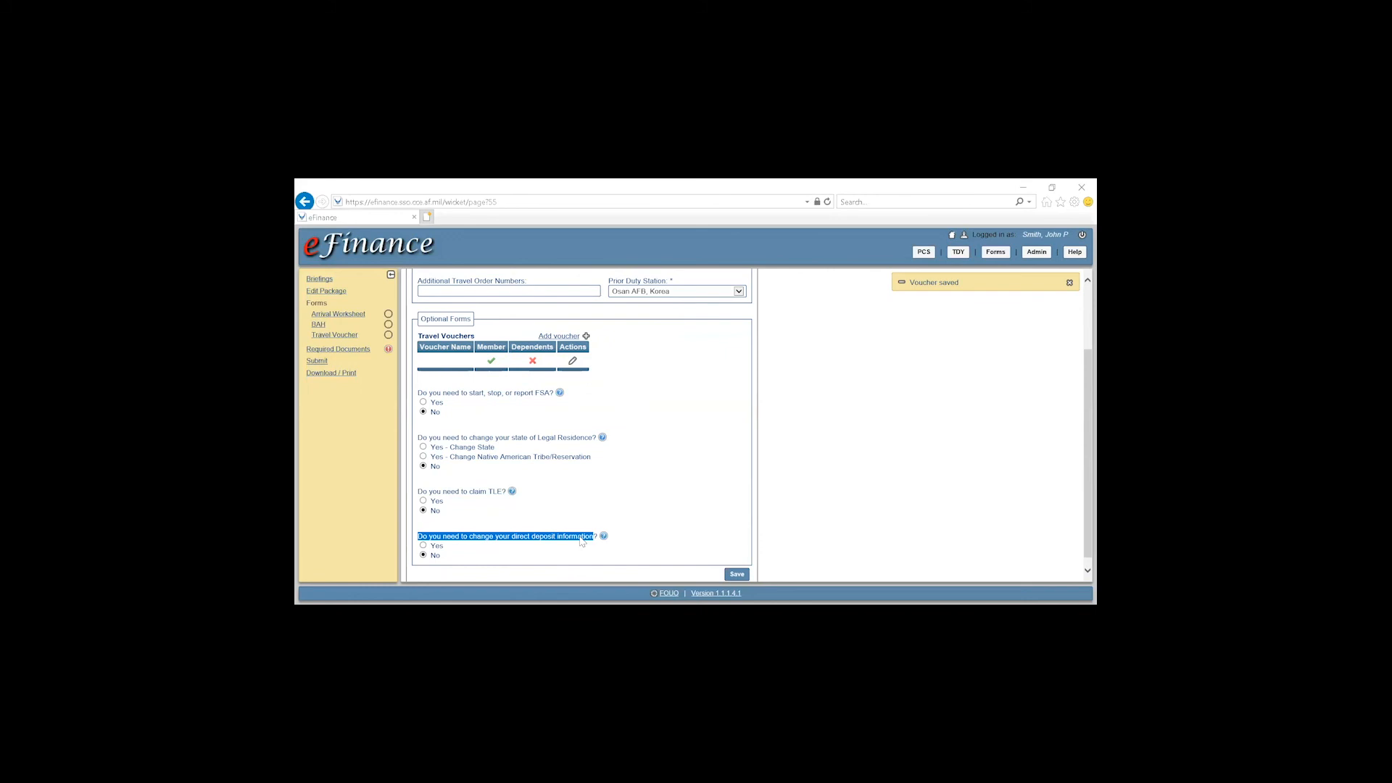
{"action": "left_click", "coordinate": [651, 514]}
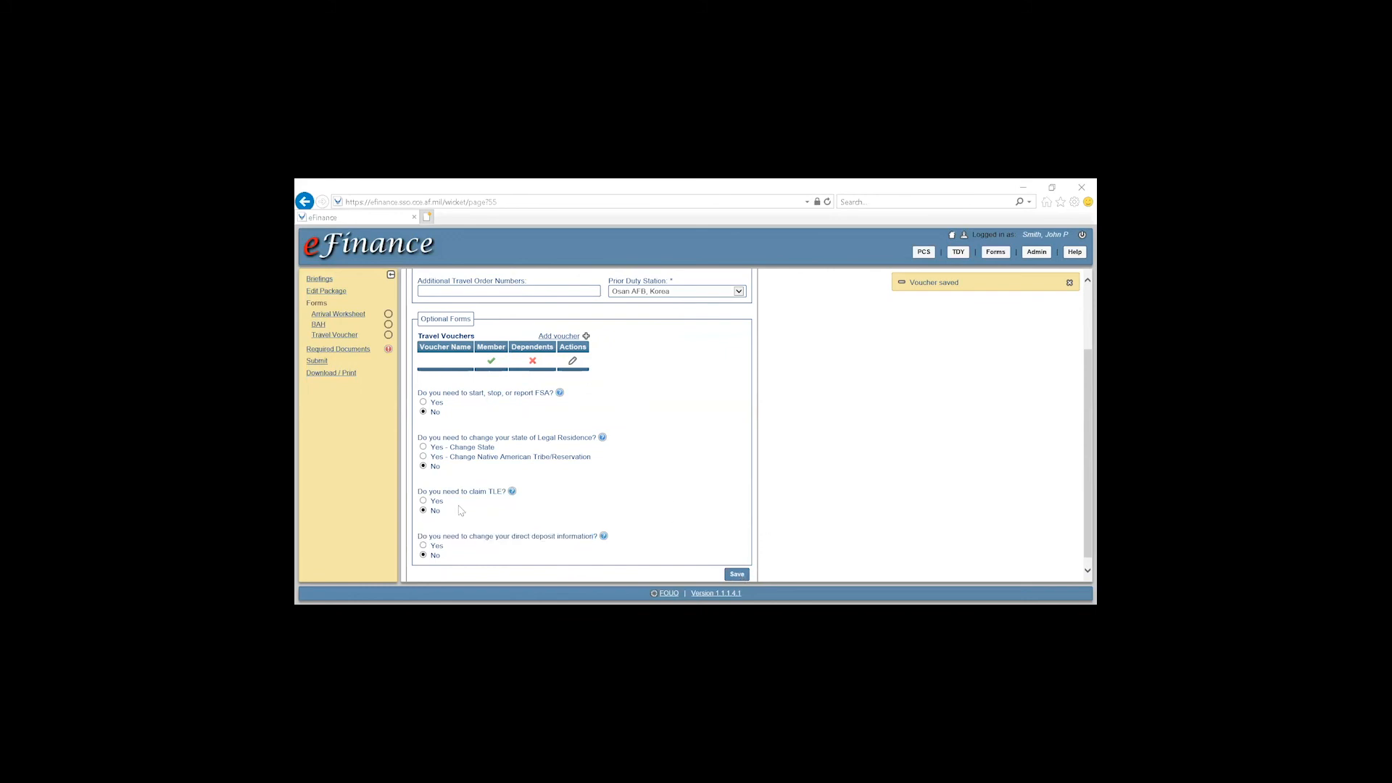
{"action": "scroll", "coordinate": [713, 449], "scroll_direction": "up", "scroll_amount": 2}
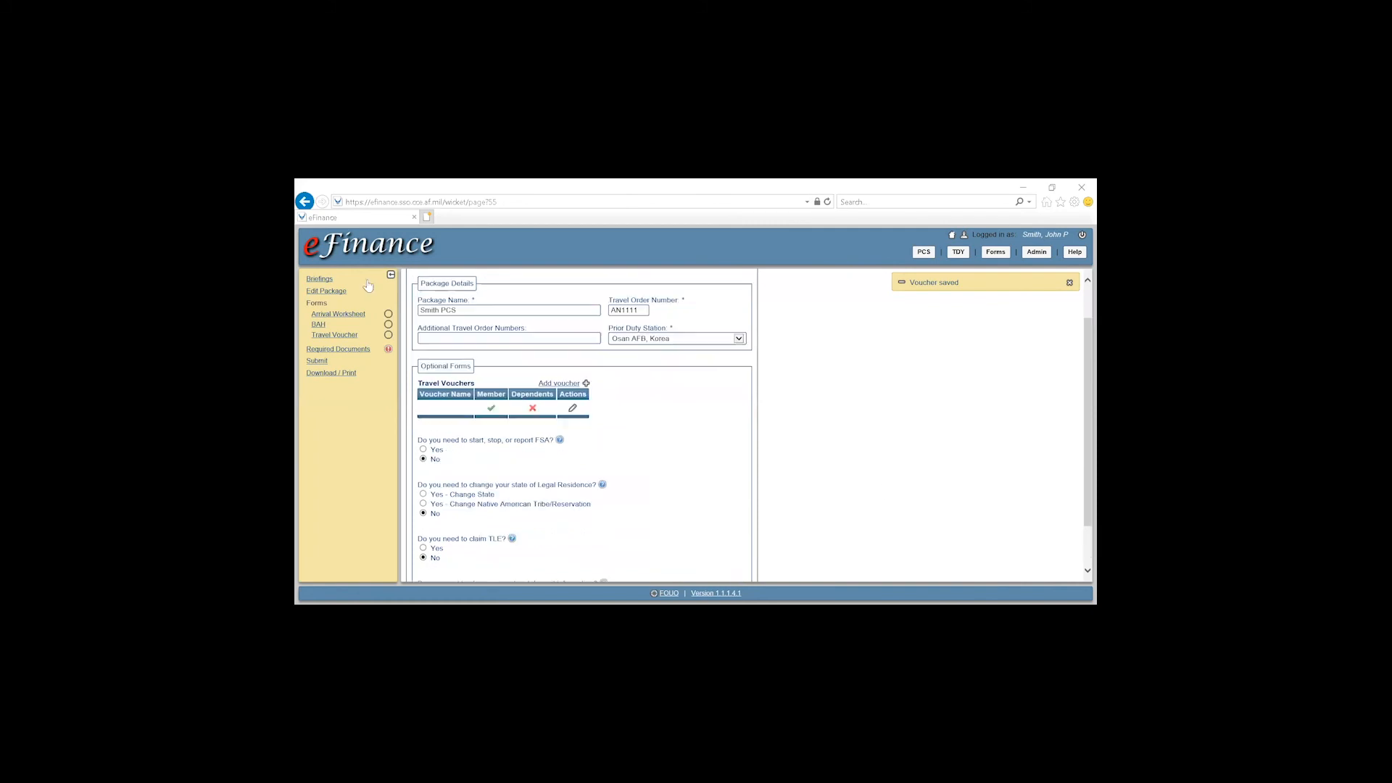
Set Final Out 6 Apr, Port Call 7 Apr, departure 7 Apr and unit notified 8 Apr 2020
{"action": "left_click", "coordinate": [341, 318]}
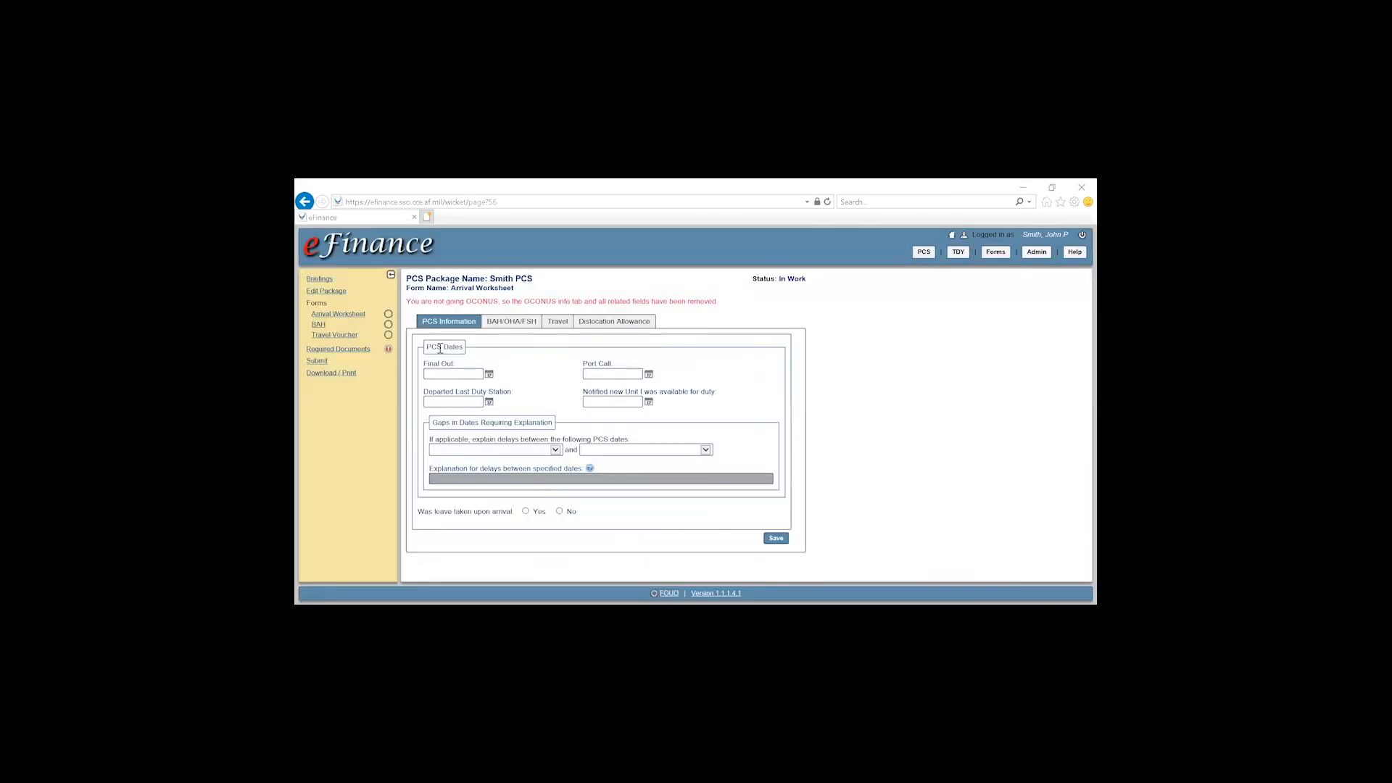
{"action": "left_click", "coordinate": [489, 375]}
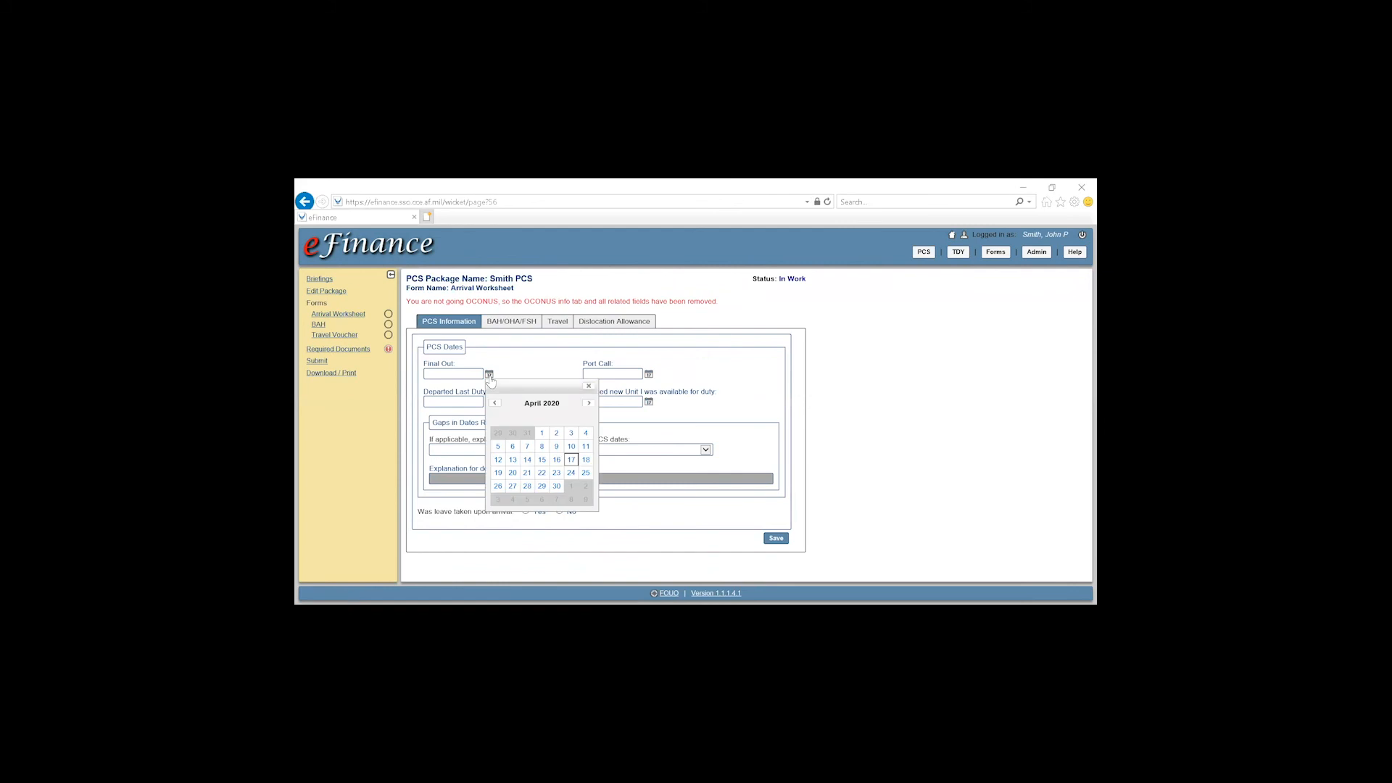
{"action": "left_click", "coordinate": [513, 447]}
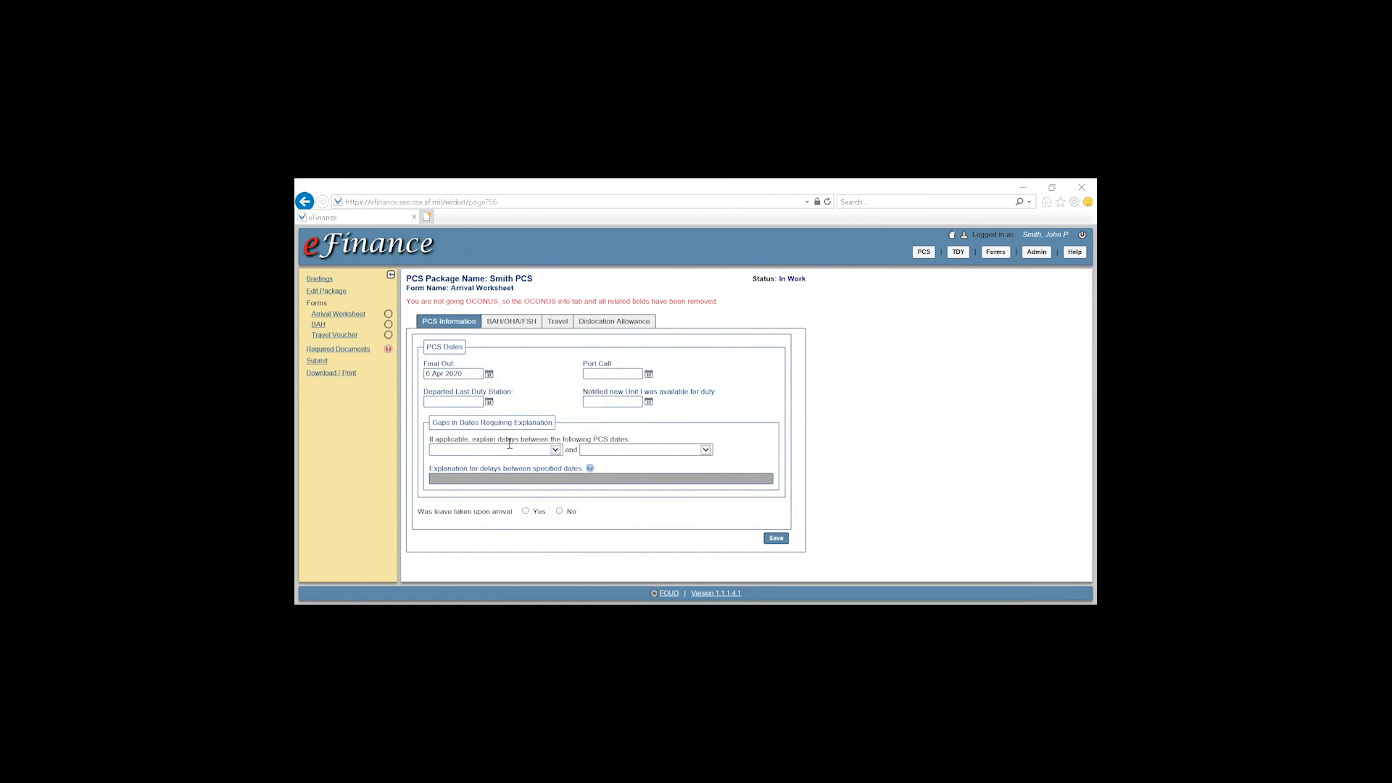
{"action": "left_click", "coordinate": [648, 375]}
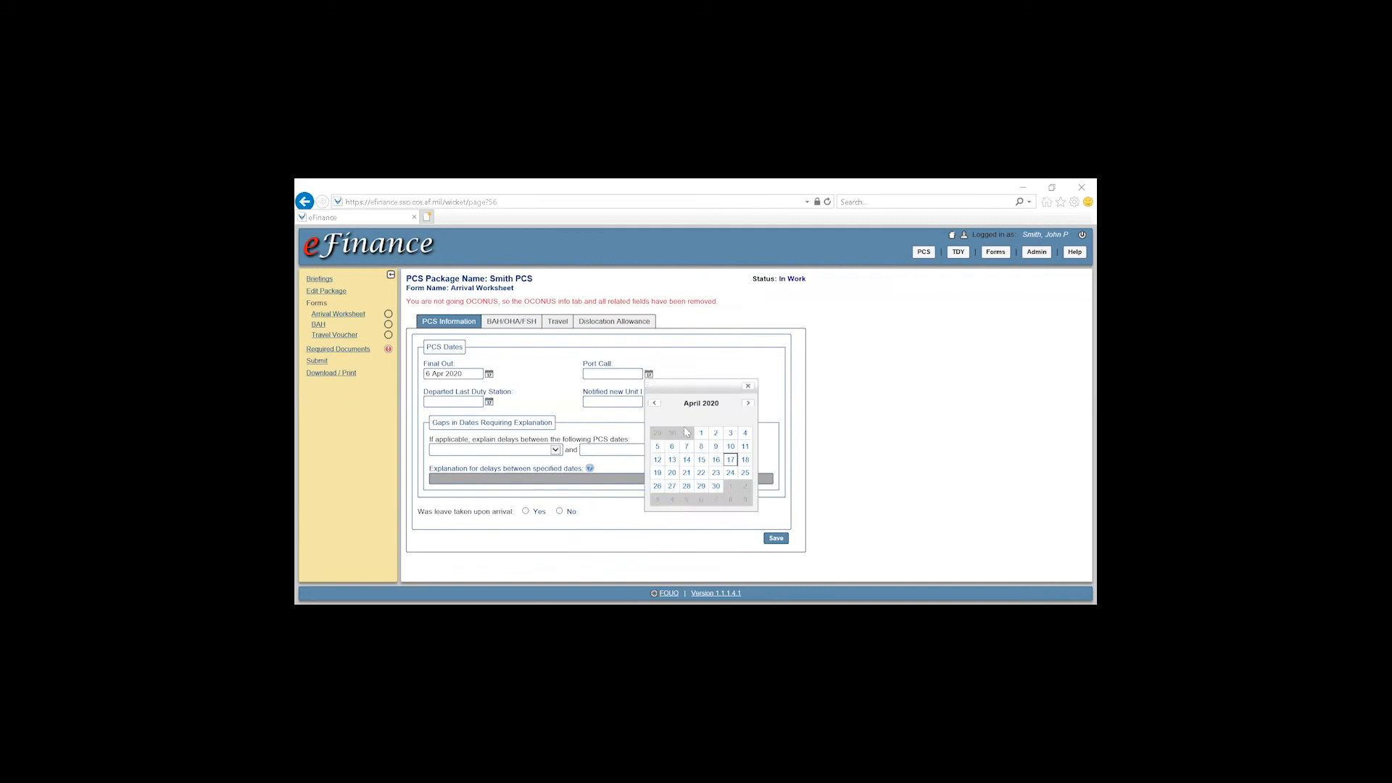
{"action": "left_click", "coordinate": [687, 449]}
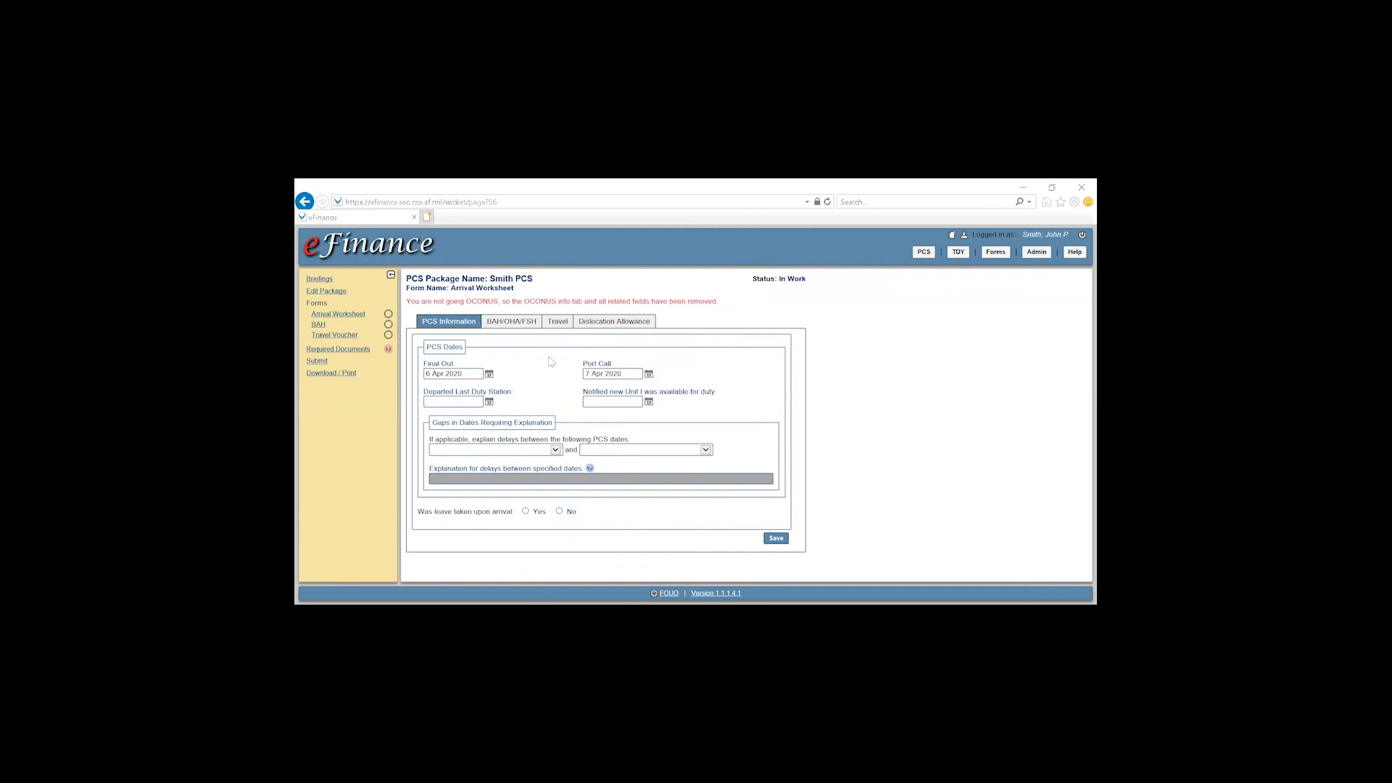
{"action": "left_click", "coordinate": [489, 403]}
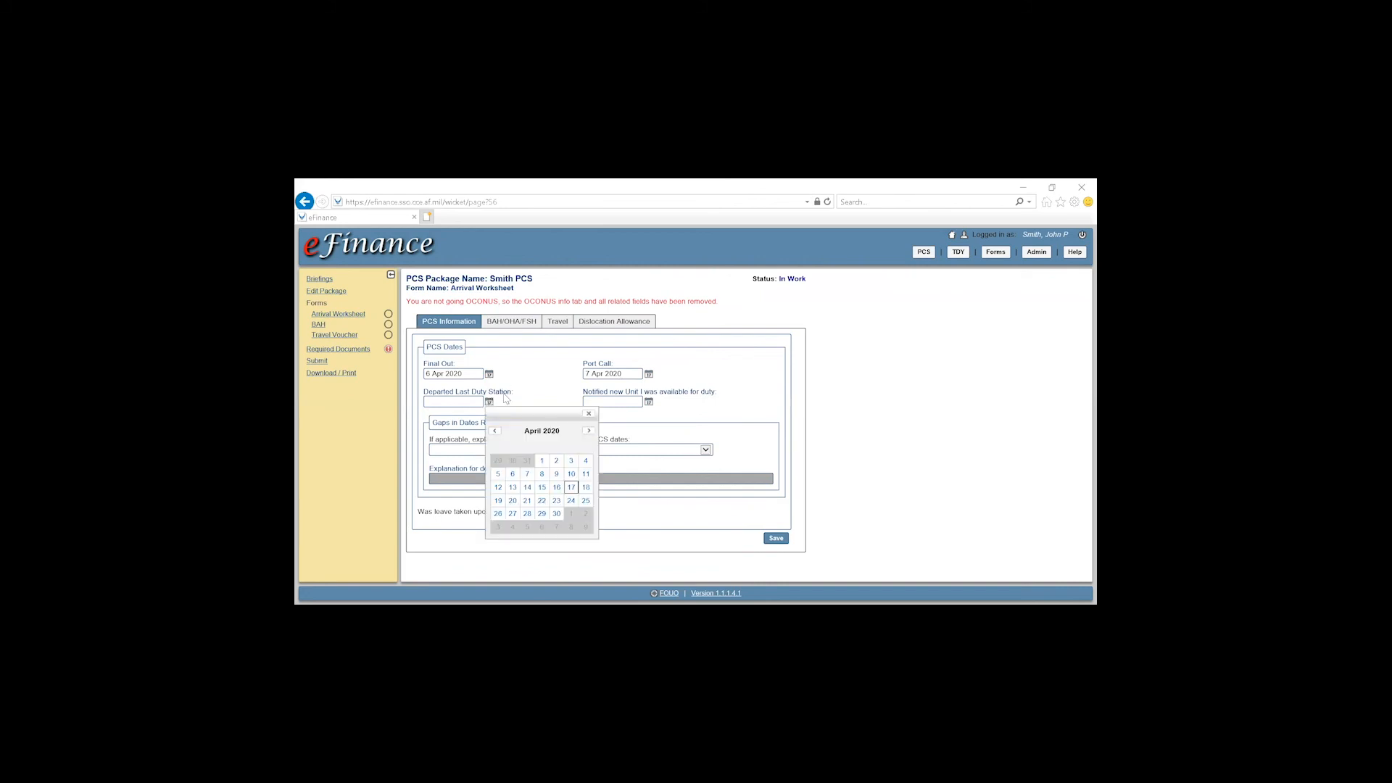
{"action": "left_click", "coordinate": [526, 474]}
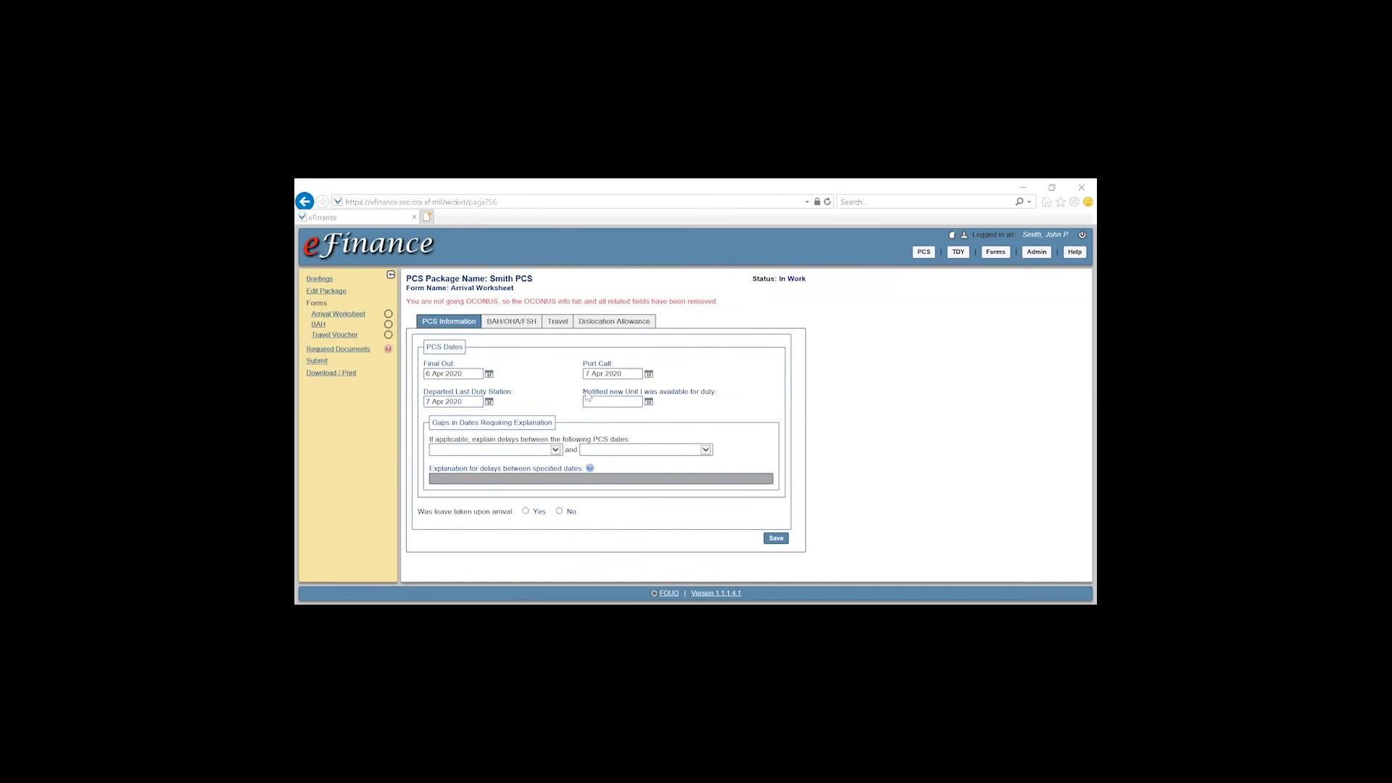
{"action": "left_click", "coordinate": [649, 402]}
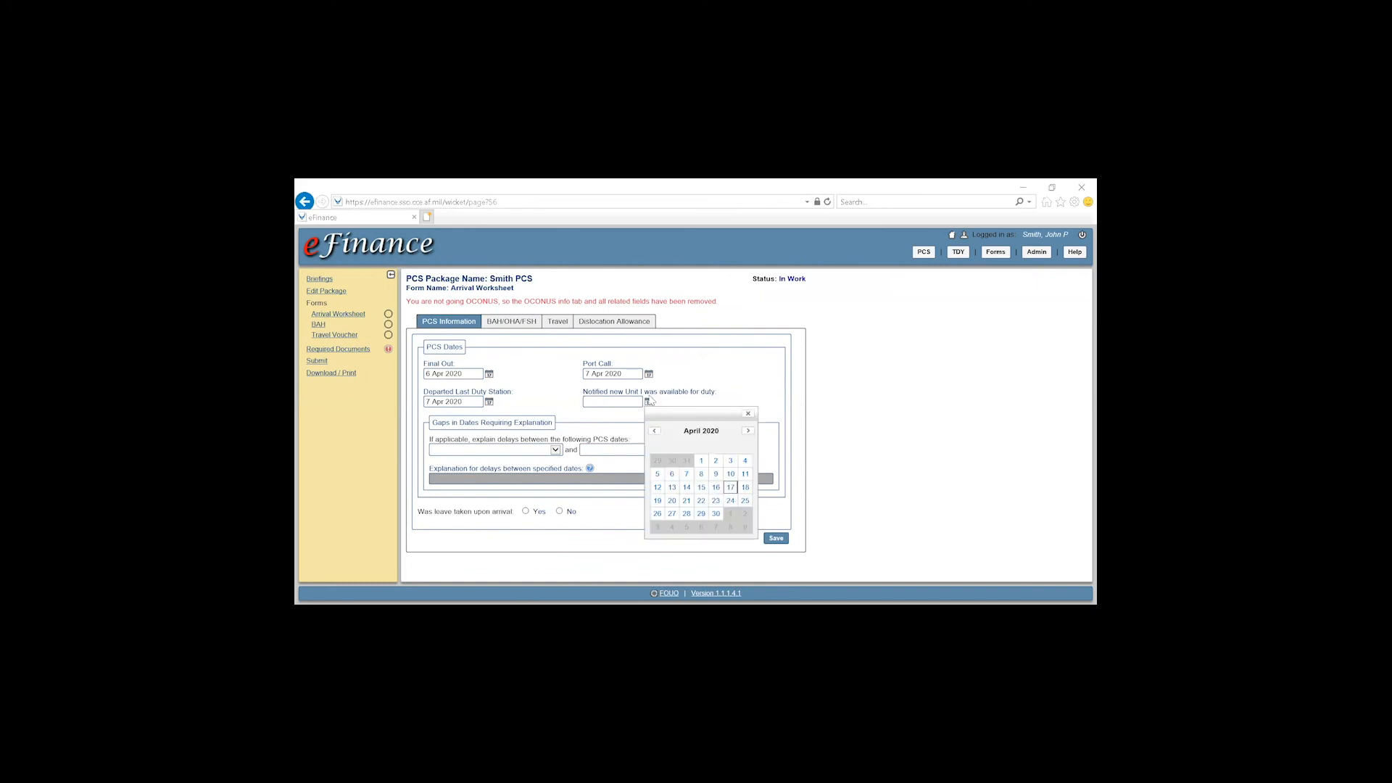
{"action": "left_click", "coordinate": [701, 475]}
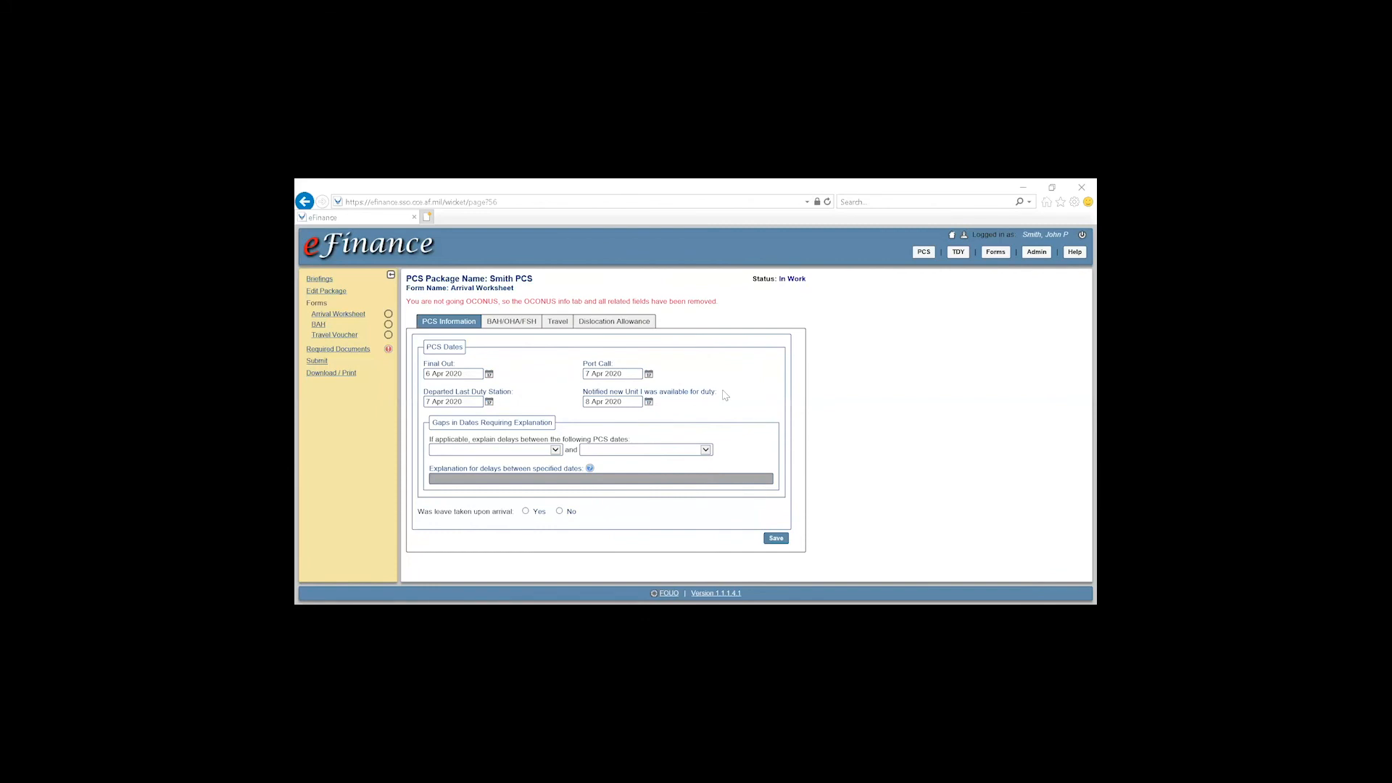
Leave the delay dates blank and save the Arrival Worksheet
{"action": "left_click", "coordinate": [554, 450]}
{"action": "left_click", "coordinate": [556, 450]}
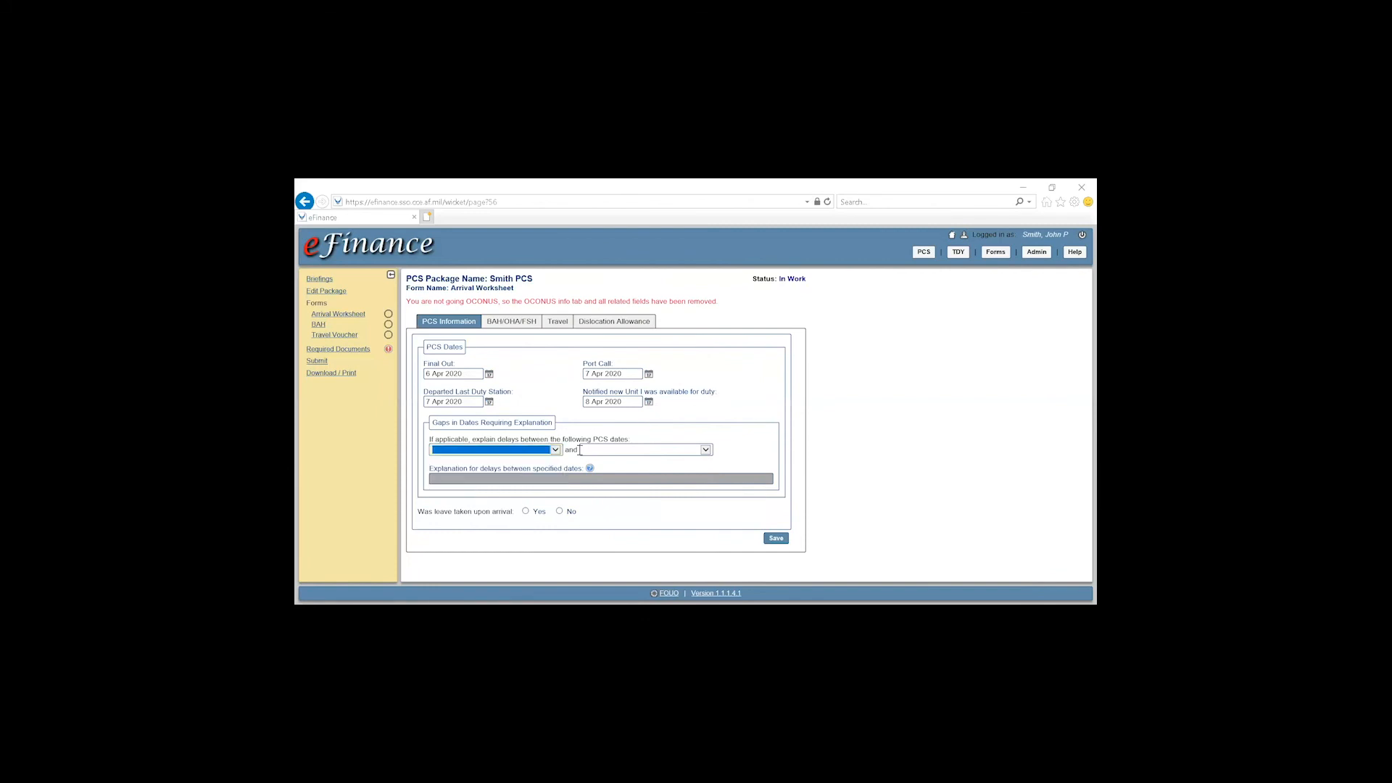
{"action": "left_click", "coordinate": [707, 450]}
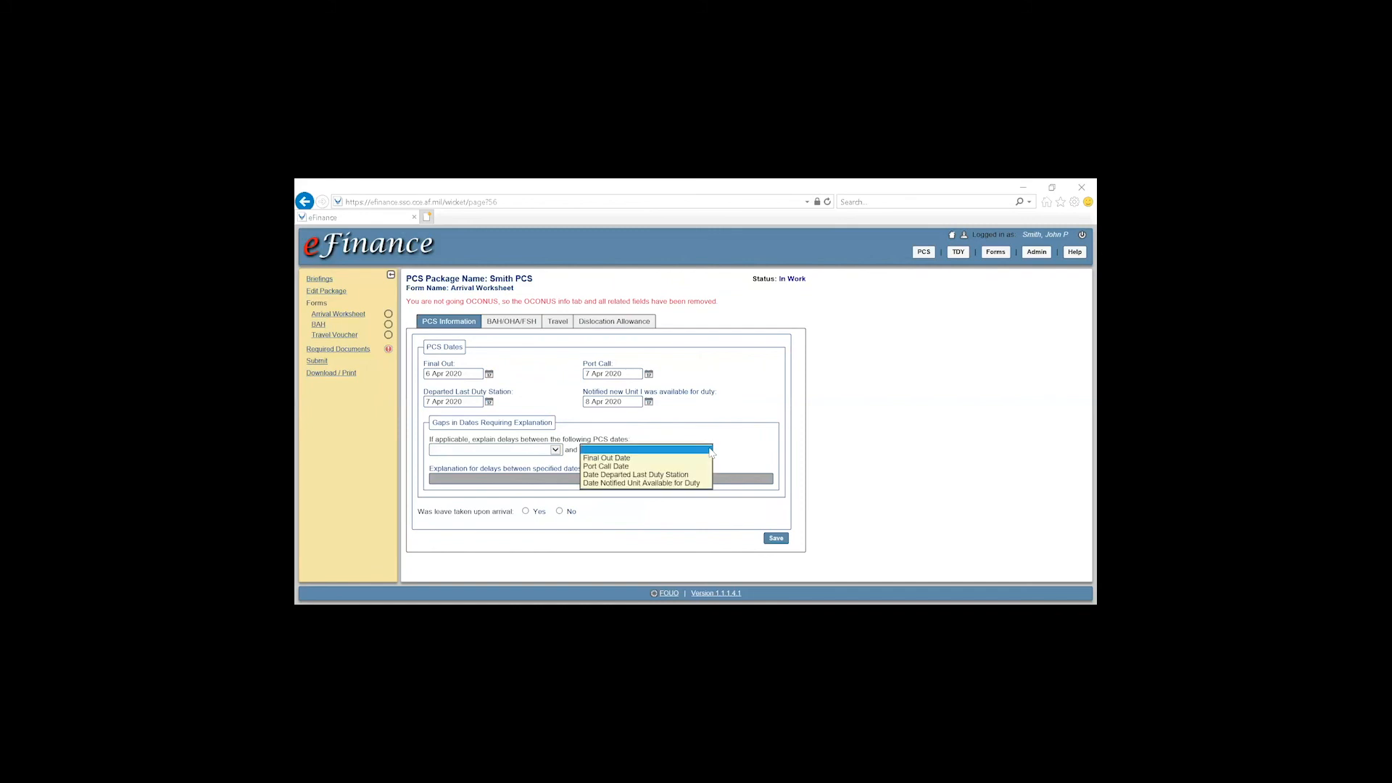
{"action": "left_click", "coordinate": [710, 450]}
{"action": "left_click", "coordinate": [789, 428]}
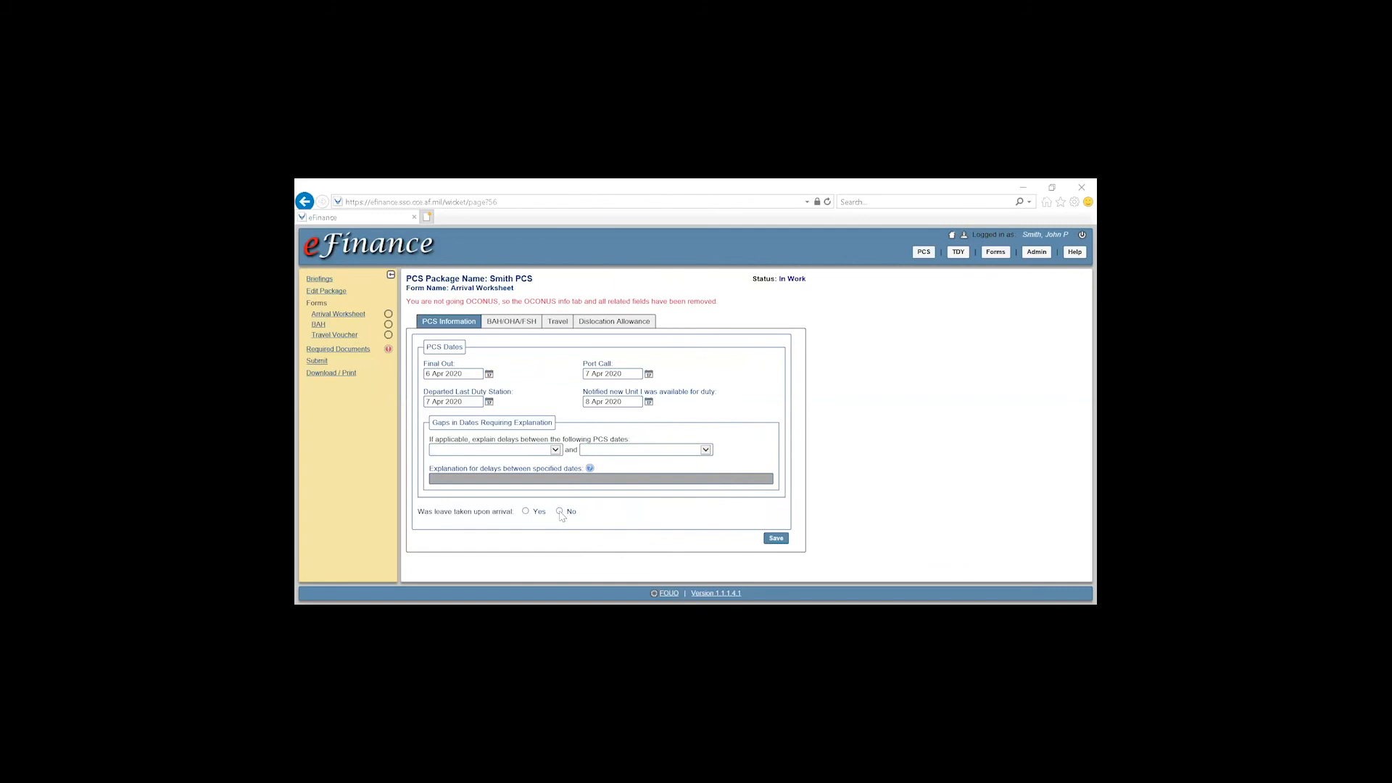
{"action": "left_click", "coordinate": [774, 540]}
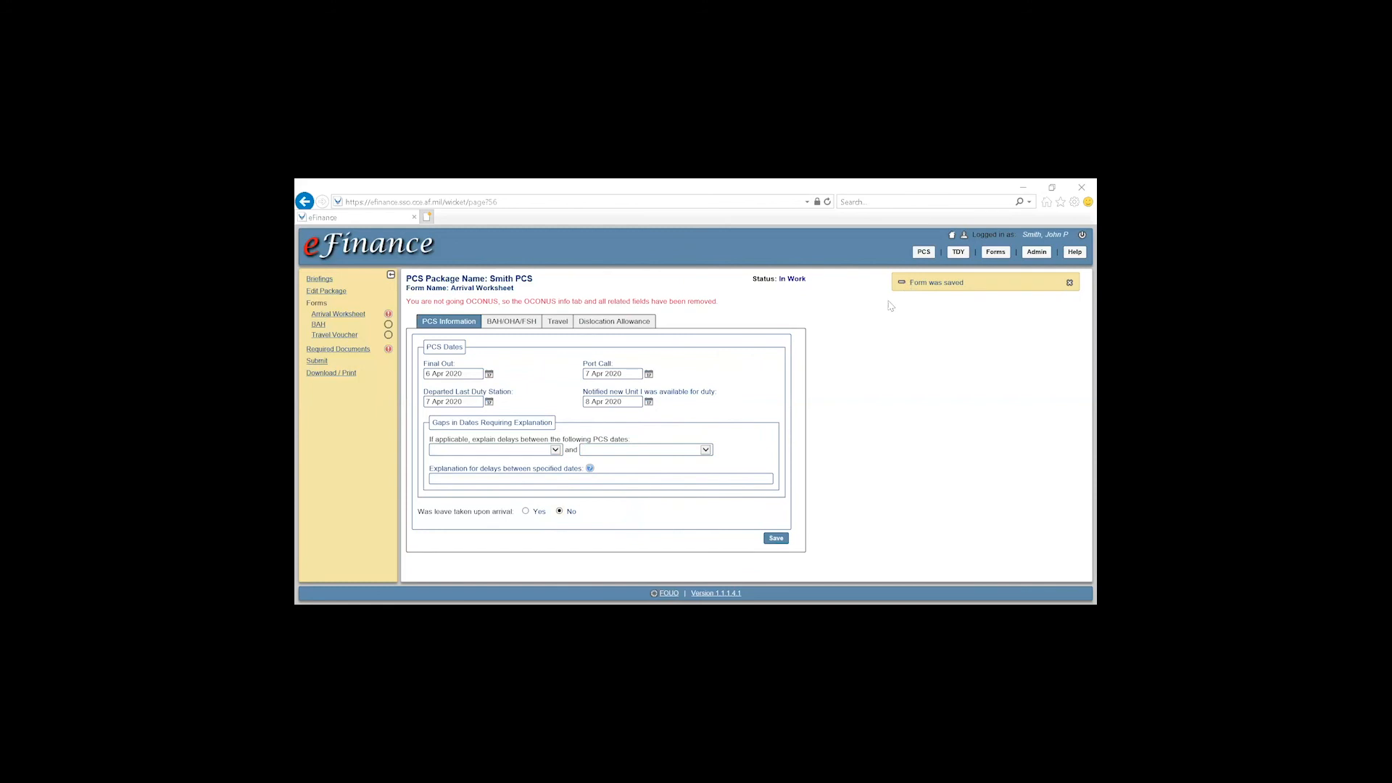
In the BAH/OHA/FSH section, review items 1 and 2, leaving the unique situation unmarked
{"action": "left_click", "coordinate": [507, 325]}
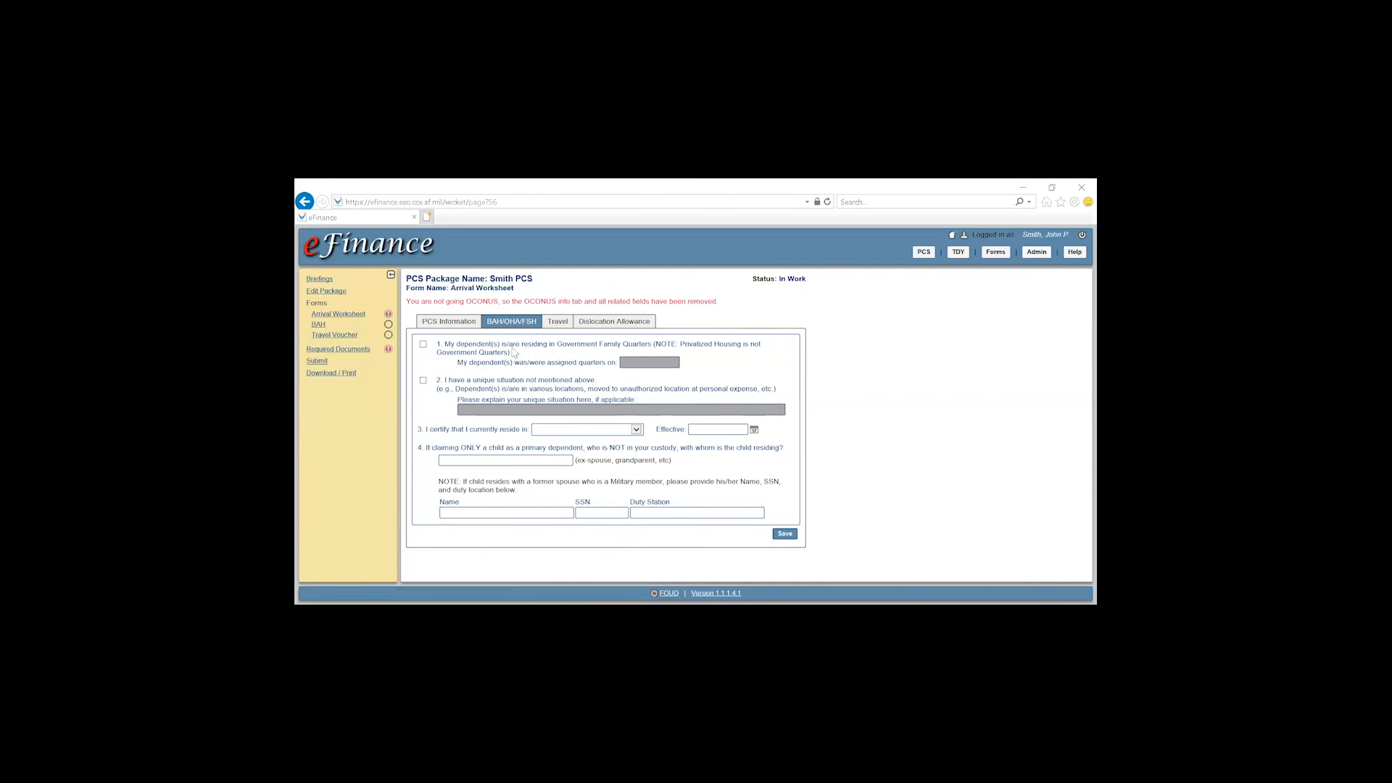
{"action": "left_click_drag", "start_coordinate": [444, 346], "coordinate": [761, 354]}
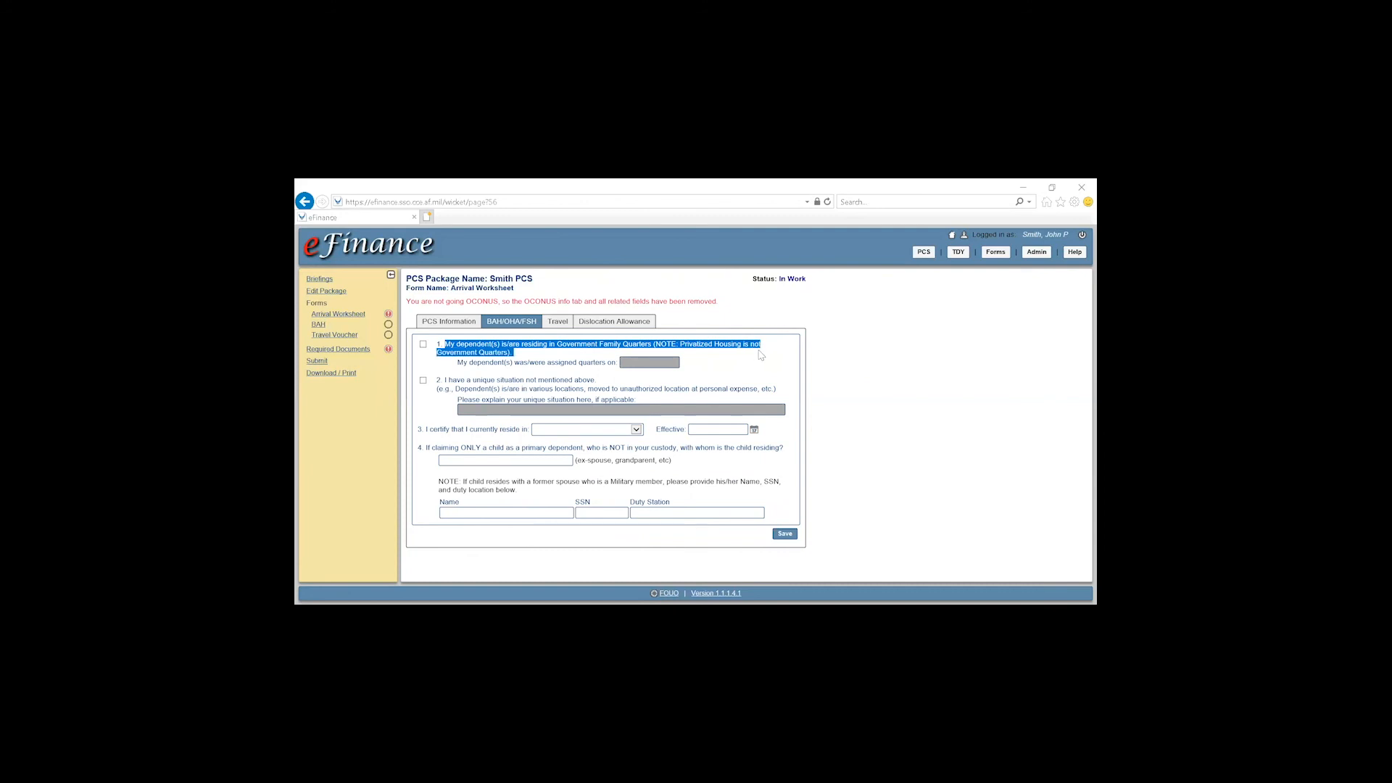
{"action": "left_click", "coordinate": [524, 355]}
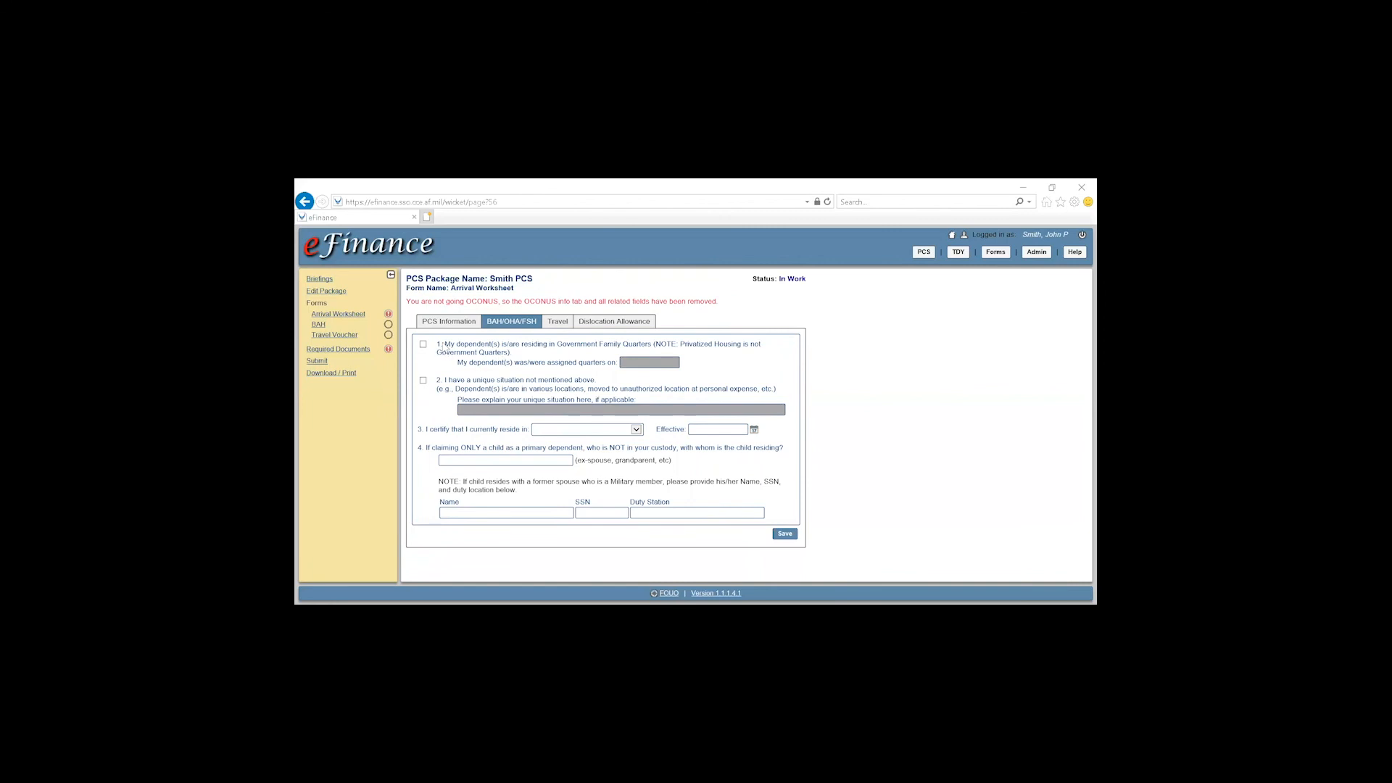
{"action": "left_click_drag", "start_coordinate": [441, 379], "coordinate": [618, 387]}
{"action": "left_click", "coordinate": [618, 387]}
{"action": "left_click", "coordinate": [424, 380]}
{"action": "left_click", "coordinate": [423, 381]}
Certify an Off Base residence effective 8 Apr 2020 and save the housing answers
{"action": "left_click_drag", "start_coordinate": [425, 437], "coordinate": [647, 436]}
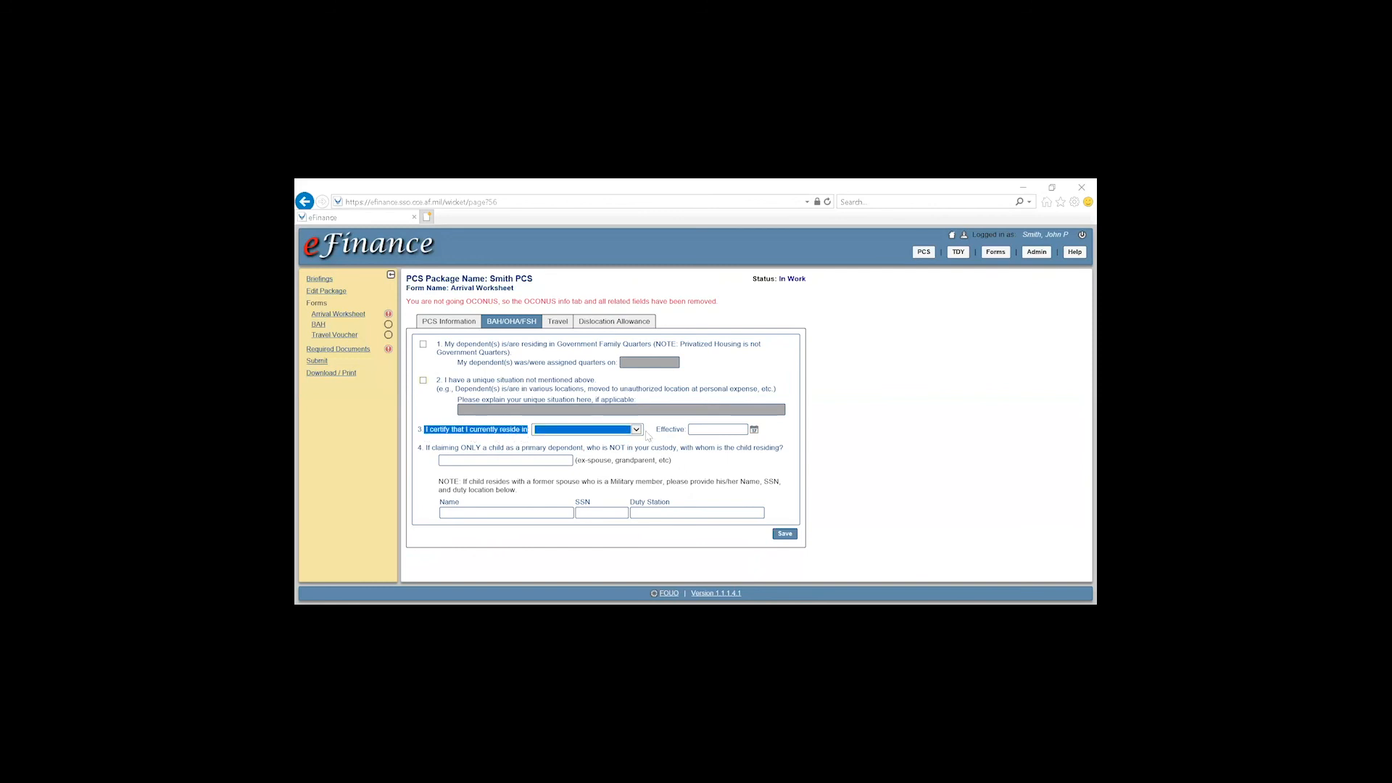
{"action": "left_click", "coordinate": [659, 429]}
{"action": "left_click", "coordinate": [638, 429]}
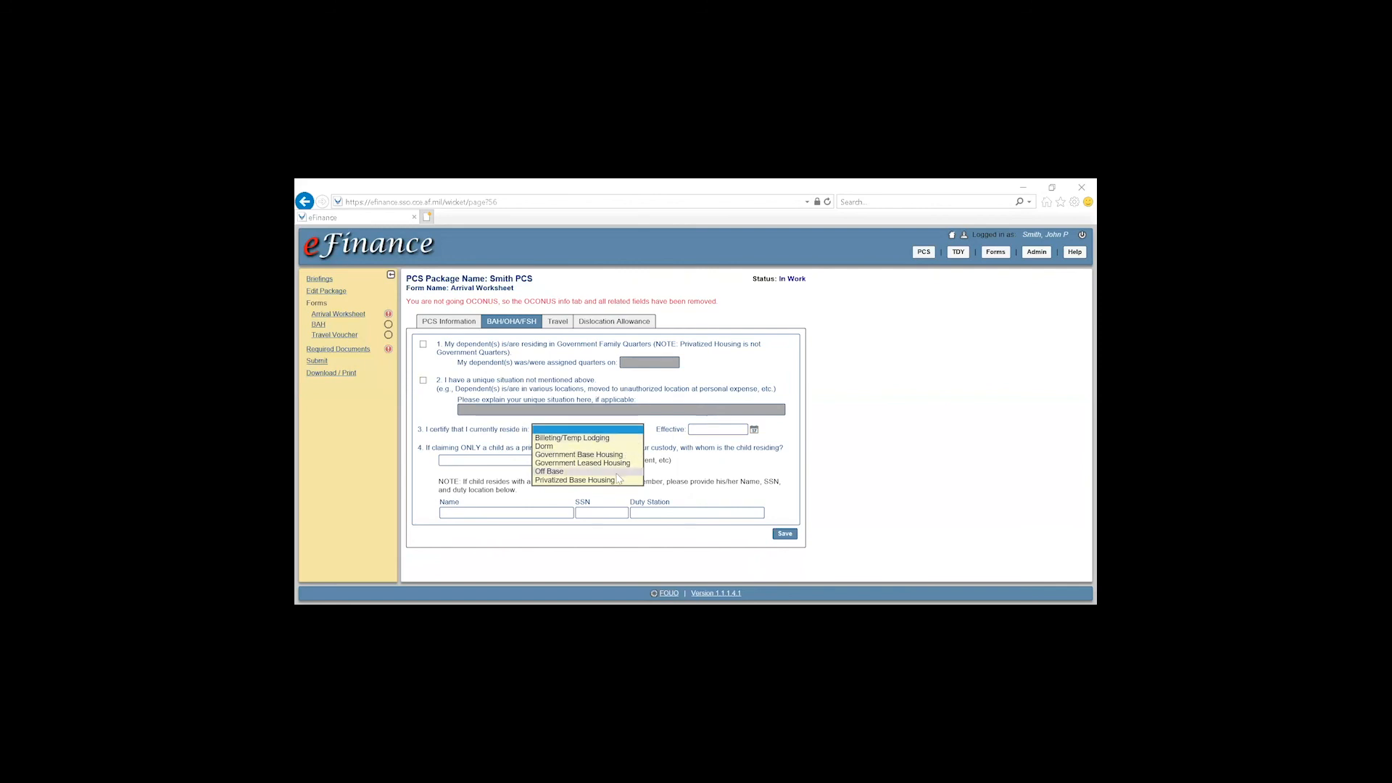
{"action": "left_click", "coordinate": [579, 471]}
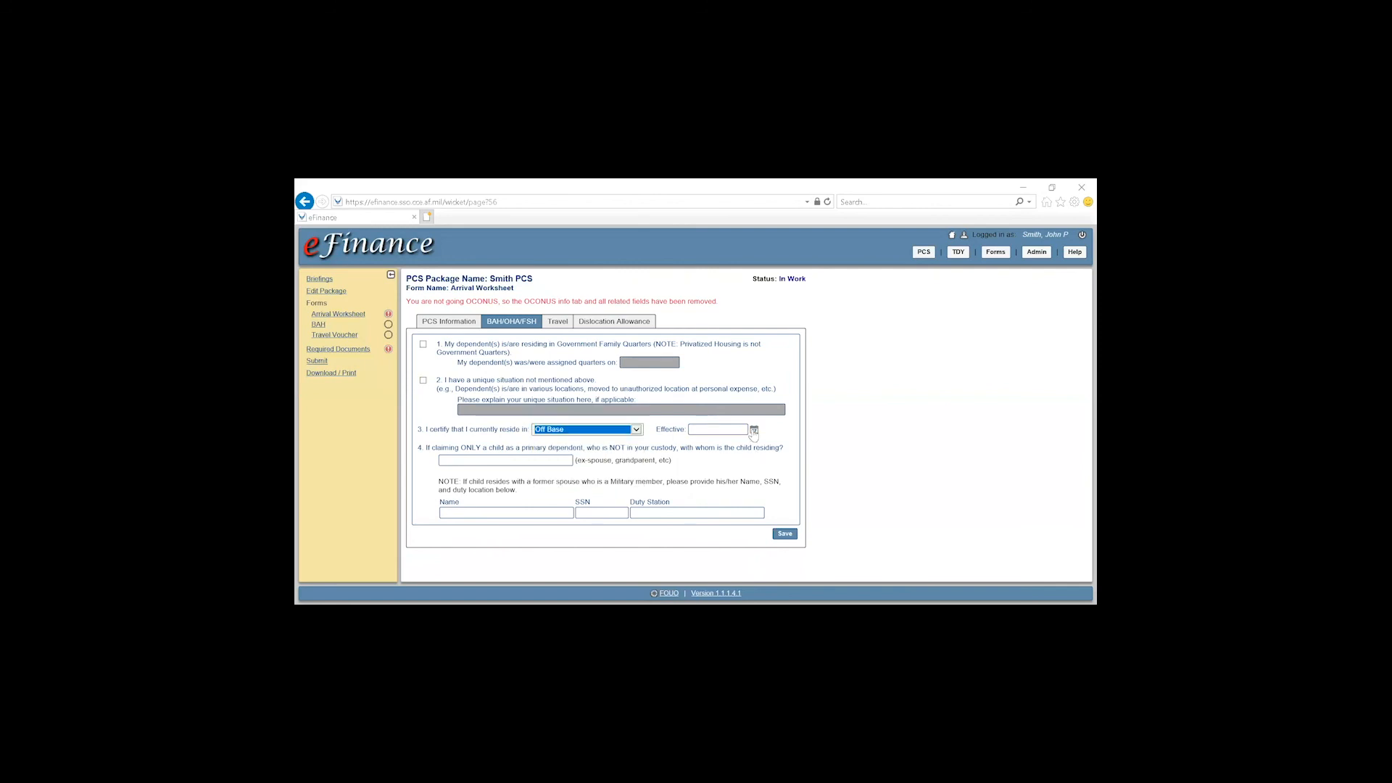
{"action": "left_click", "coordinate": [753, 430]}
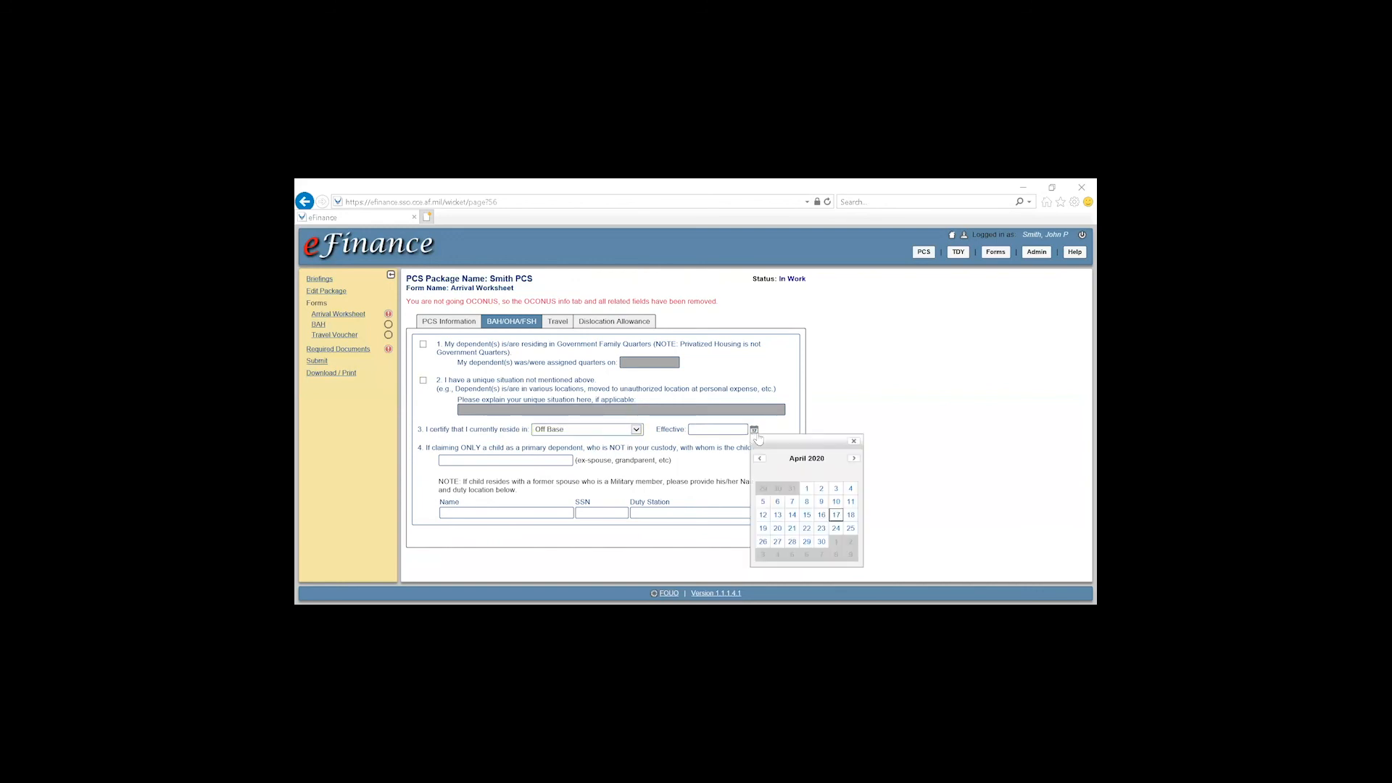
{"action": "left_click", "coordinate": [809, 505]}
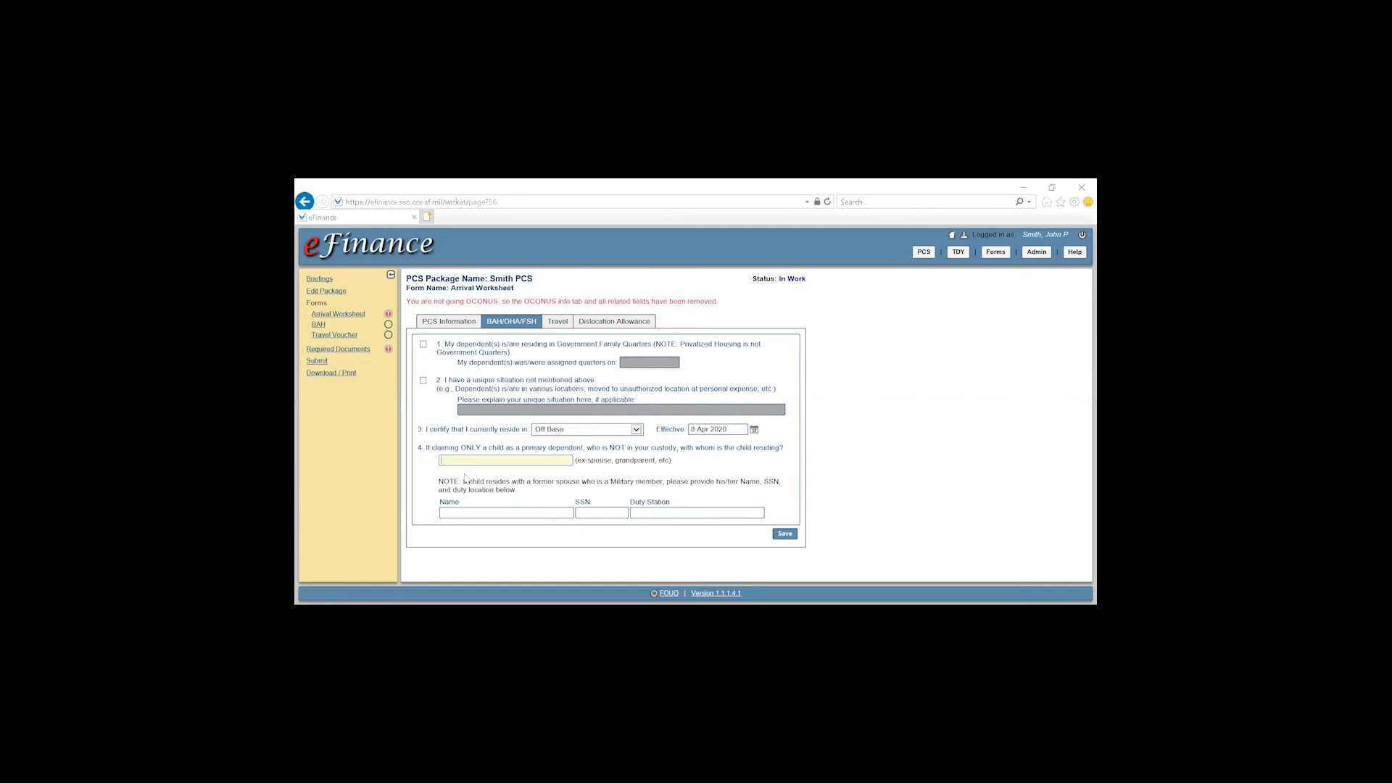
{"action": "left_click_drag", "start_coordinate": [426, 449], "coordinate": [790, 451]}
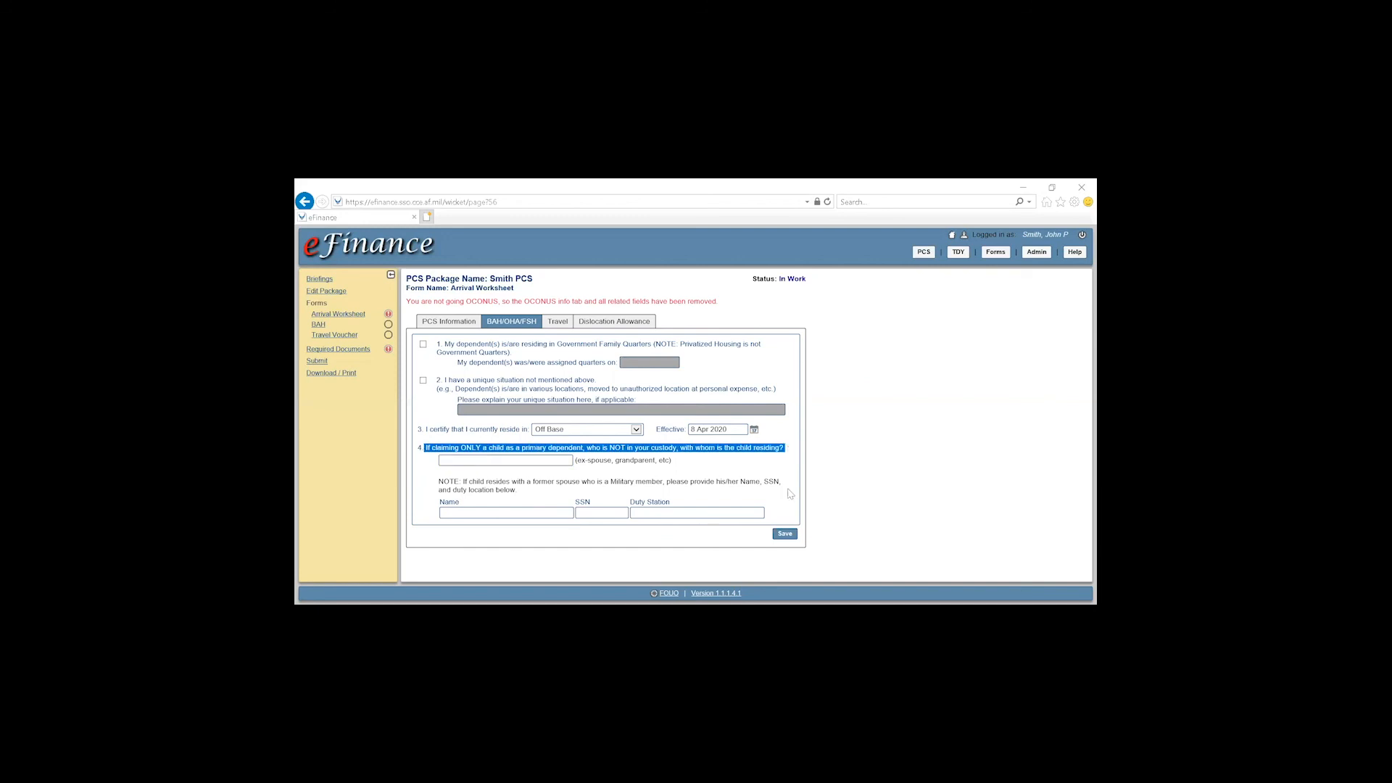
{"action": "left_click", "coordinate": [785, 538]}
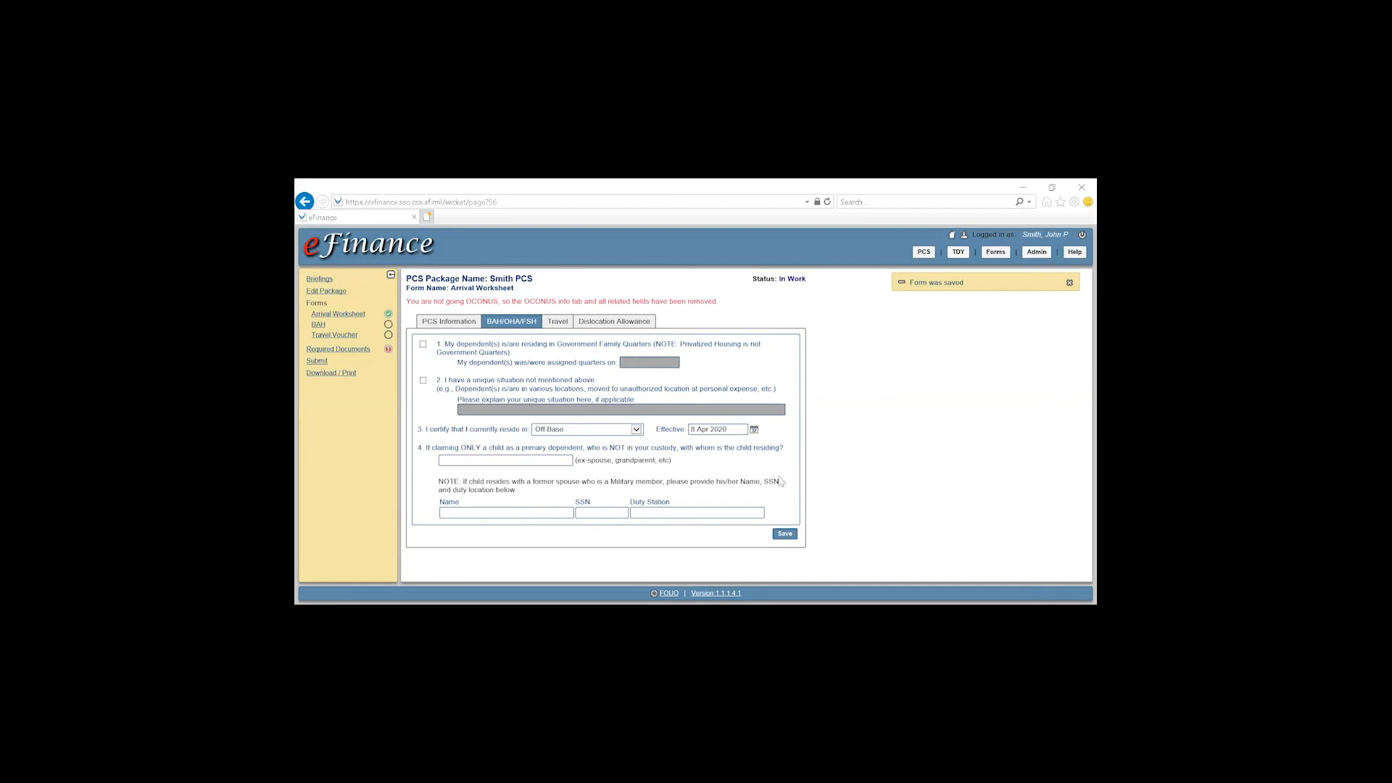
{"action": "left_click", "coordinate": [558, 323]}
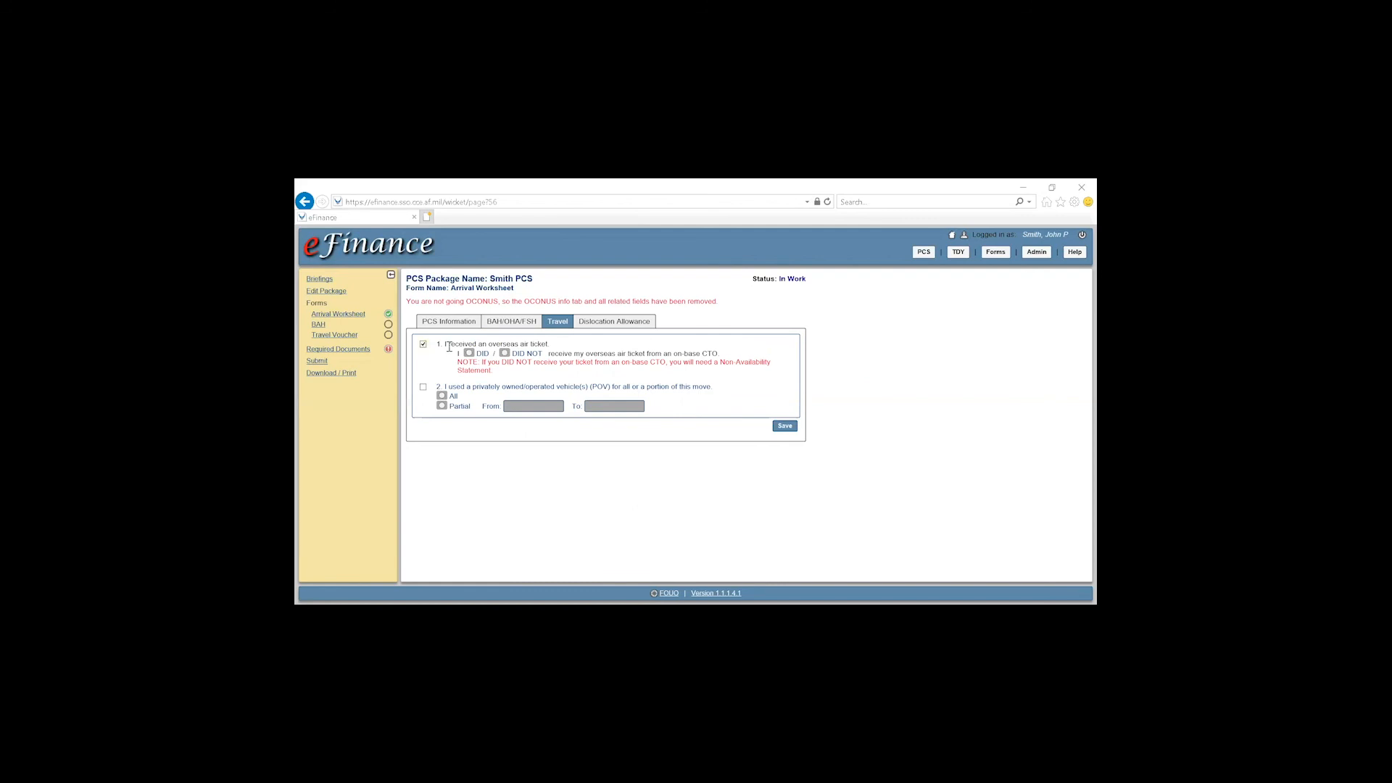
Mark the overseas air ticket as issued by an on-base CTO, leave POV unclaimed, and save
{"action": "left_click_drag", "start_coordinate": [448, 345], "coordinate": [521, 352]}
{"action": "left_click", "coordinate": [517, 350]}
{"action": "left_click_drag", "start_coordinate": [570, 353], "coordinate": [722, 354]}
{"action": "left_click", "coordinate": [621, 353]}
{"action": "left_click_drag", "start_coordinate": [446, 388], "coordinate": [715, 393]}
{"action": "left_click", "coordinate": [422, 388]}
{"action": "left_click", "coordinate": [785, 426]}
Check the E4-or-above, three-years-without-dependents Dislocation Allowance item and save
{"action": "left_click", "coordinate": [611, 324]}
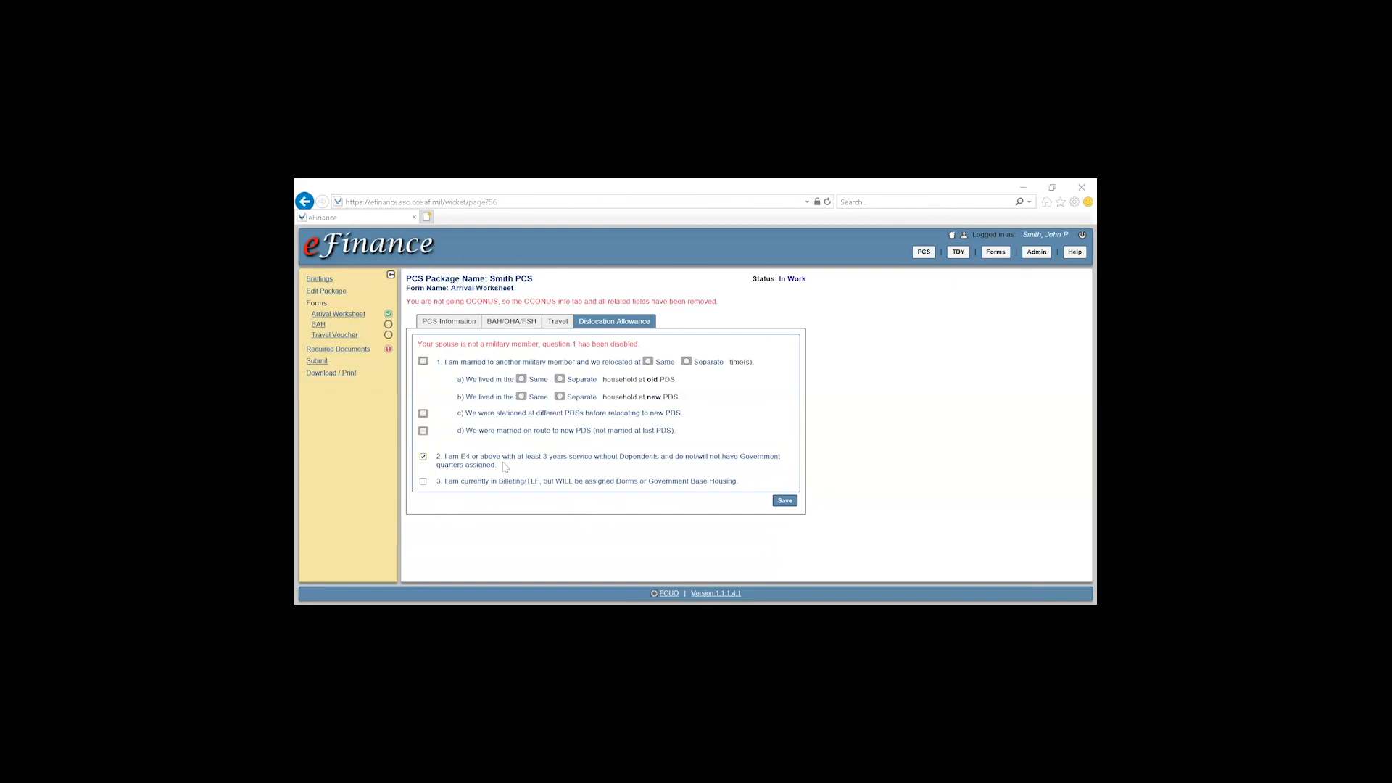
{"action": "left_click_drag", "start_coordinate": [500, 470], "coordinate": [442, 461]}
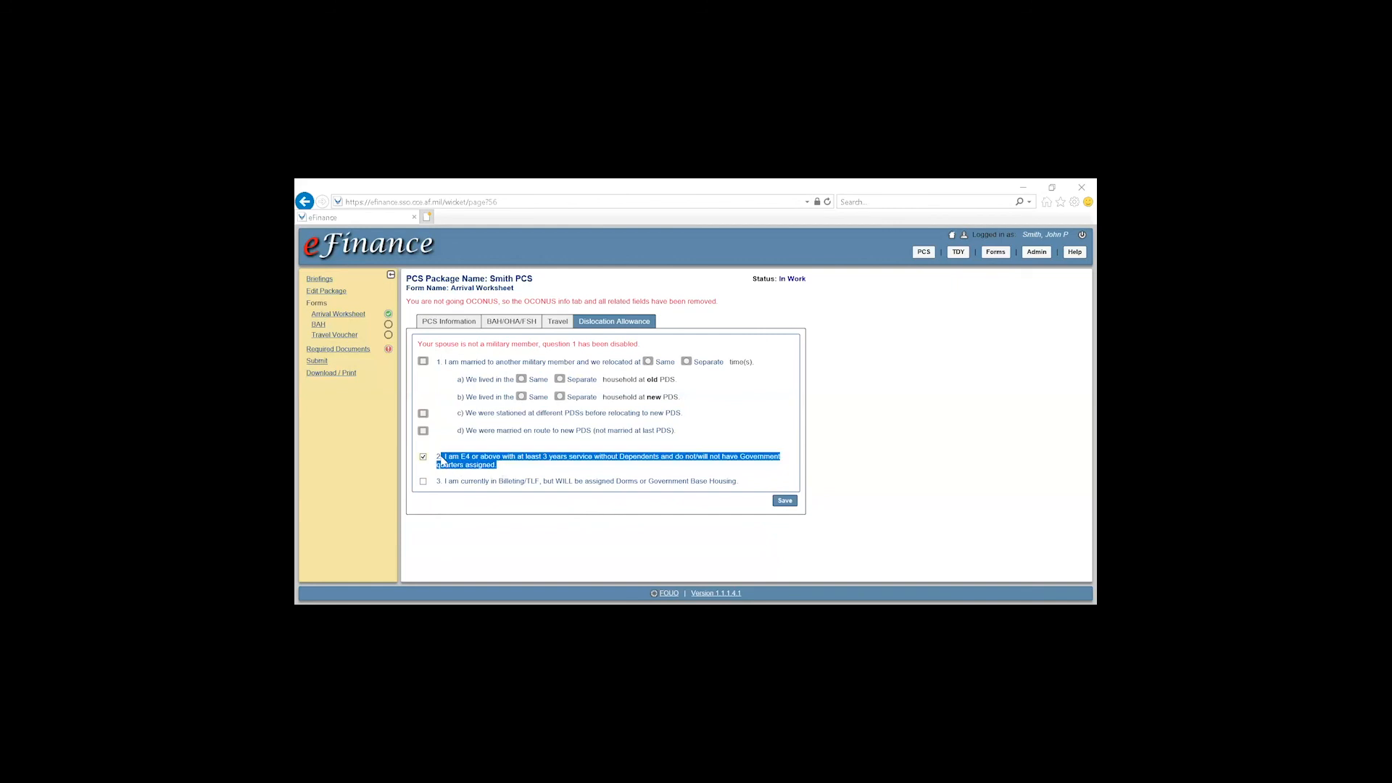
{"action": "left_click", "coordinate": [516, 466]}
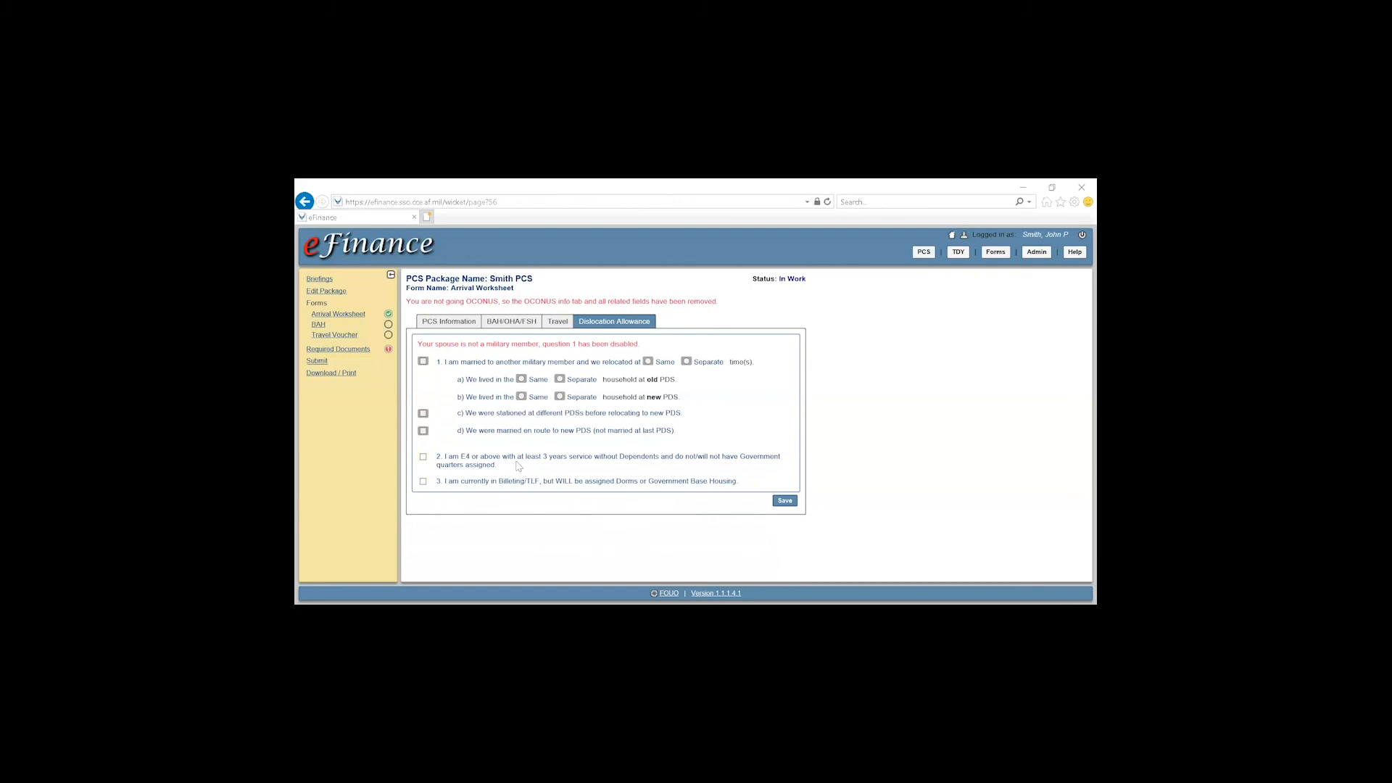
{"action": "left_click", "coordinate": [515, 467]}
{"action": "left_click", "coordinate": [787, 502]}
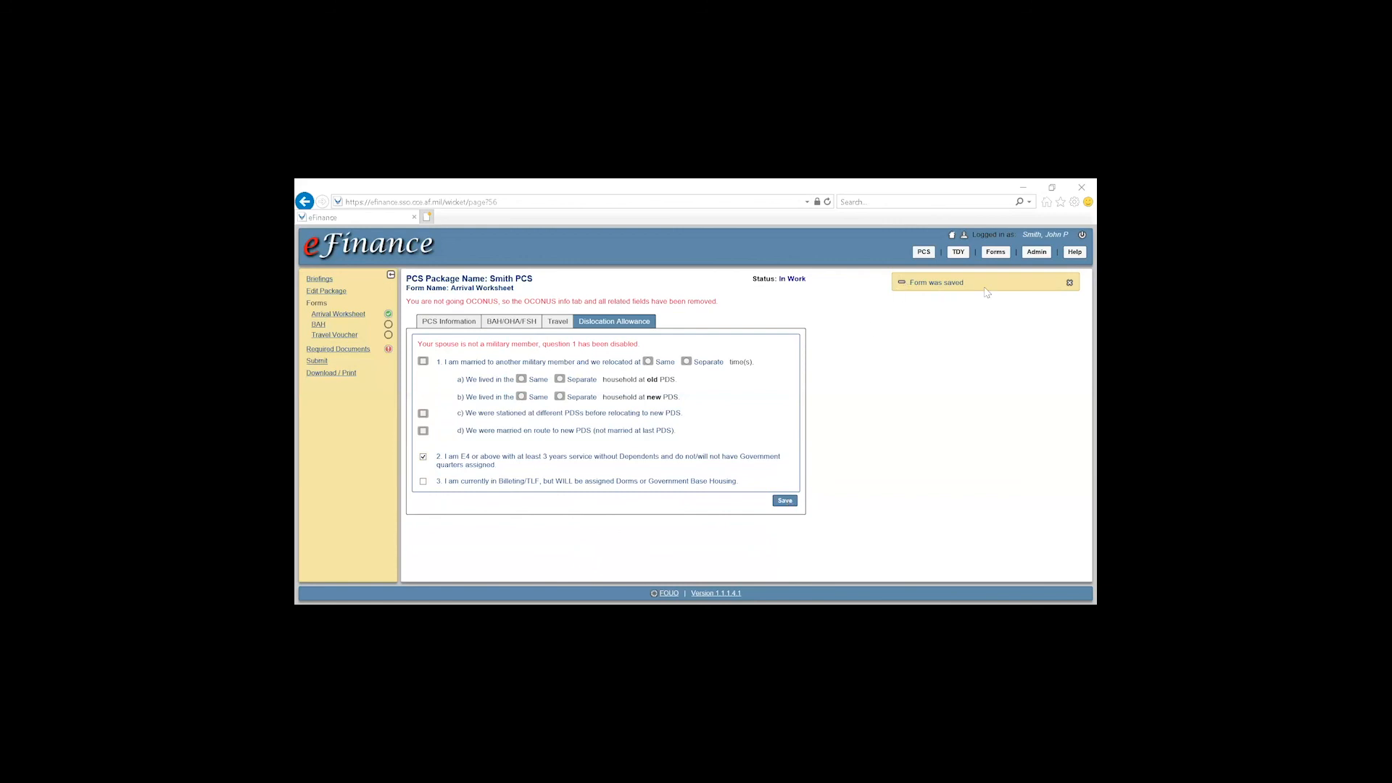
{"action": "left_click", "coordinate": [324, 326]}
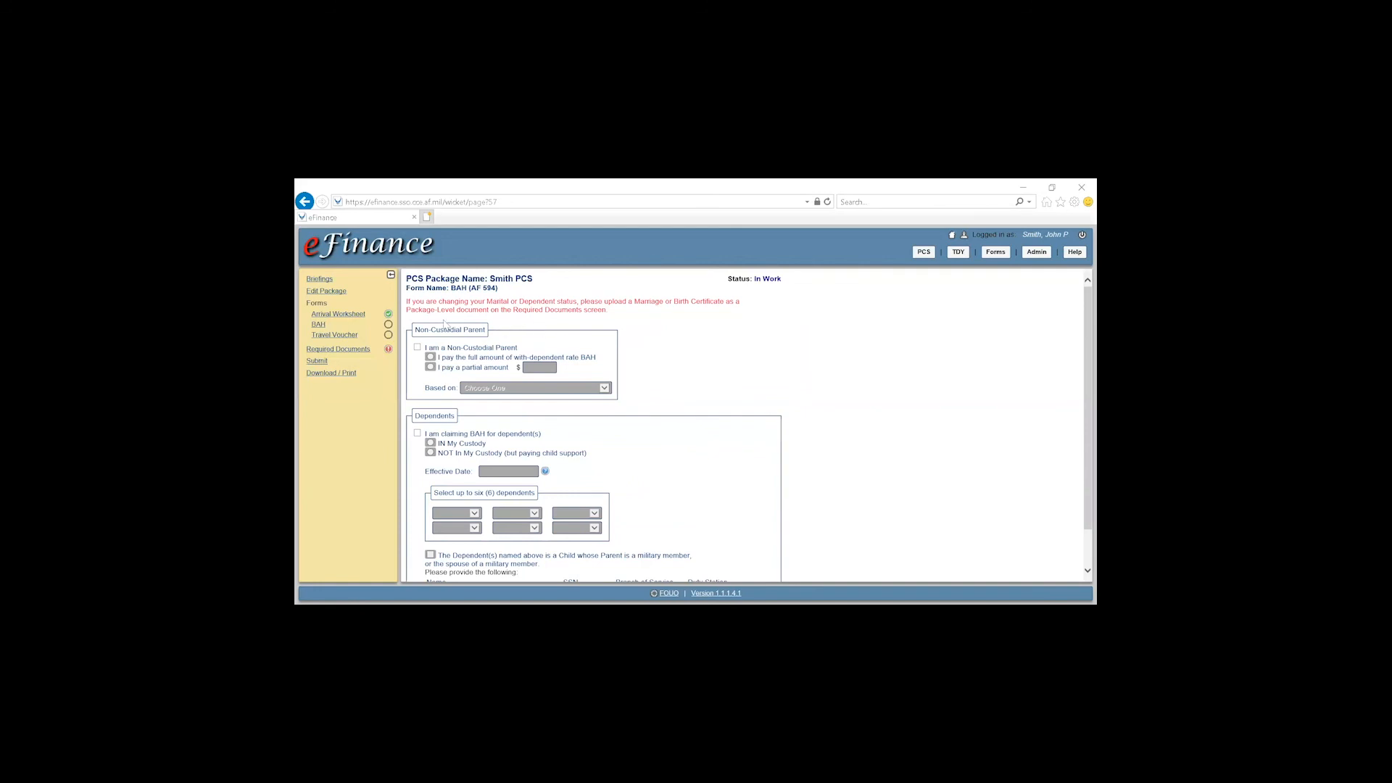
Save the BAH (AF 594) form without claiming non-custodial parent or dependents
{"action": "left_click_drag", "start_coordinate": [421, 331], "coordinate": [535, 330]}
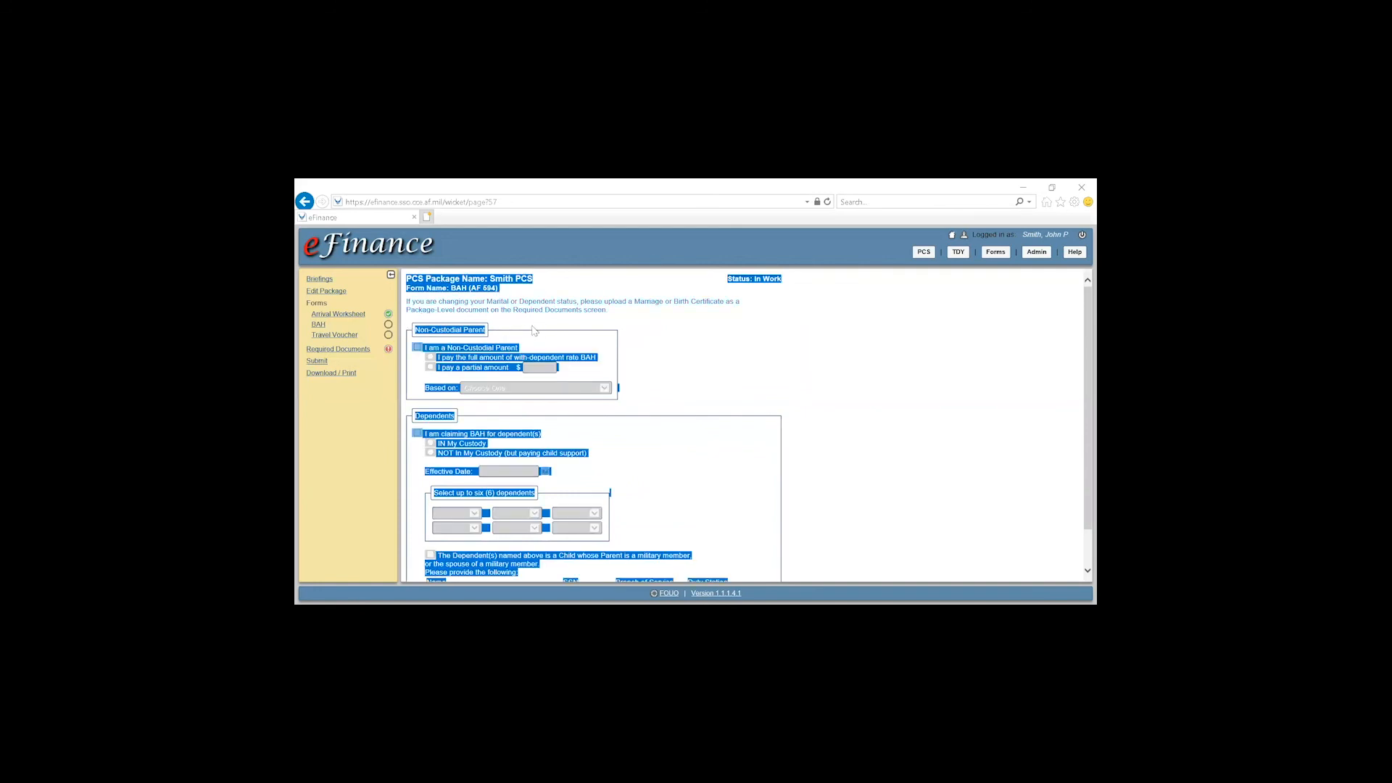
{"action": "left_click", "coordinate": [448, 330]}
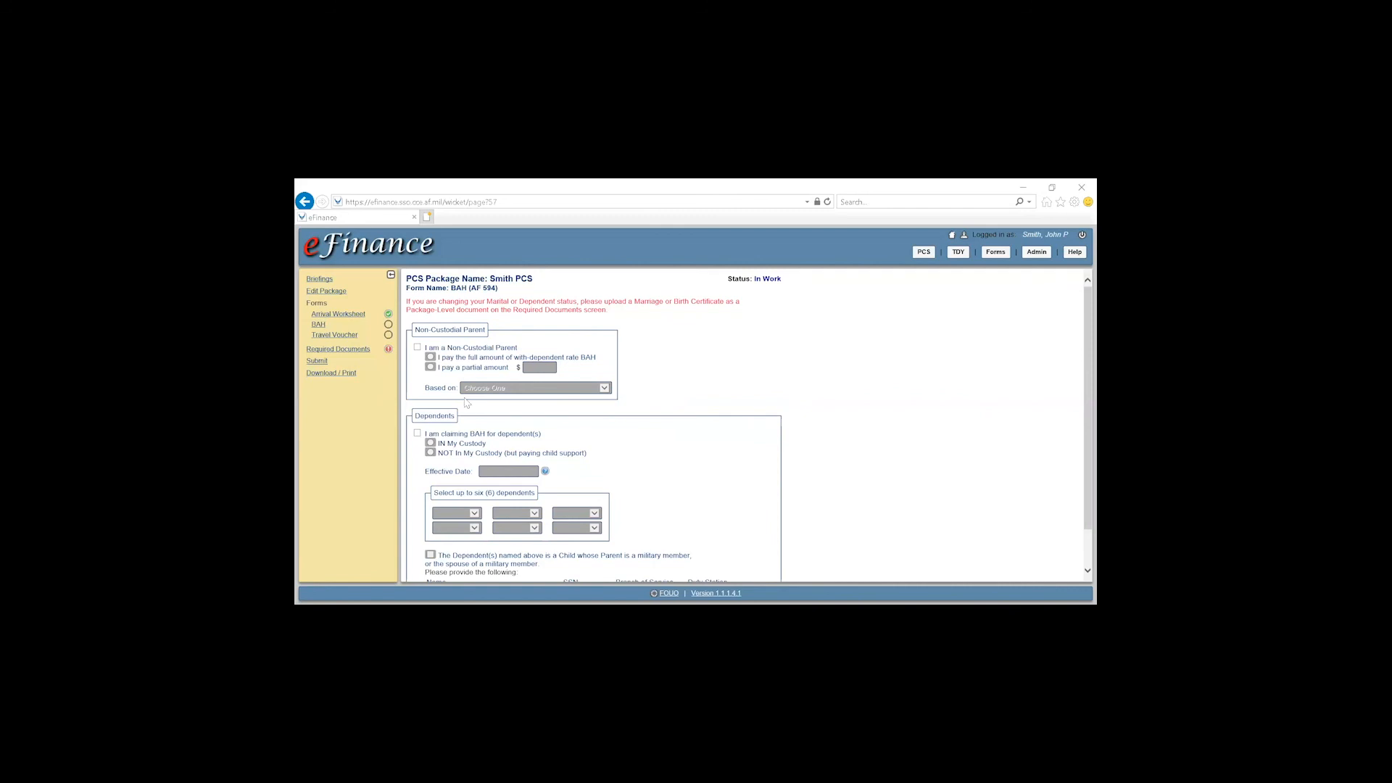
{"action": "scroll", "coordinate": [454, 417], "scroll_direction": "down", "scroll_amount": 1}
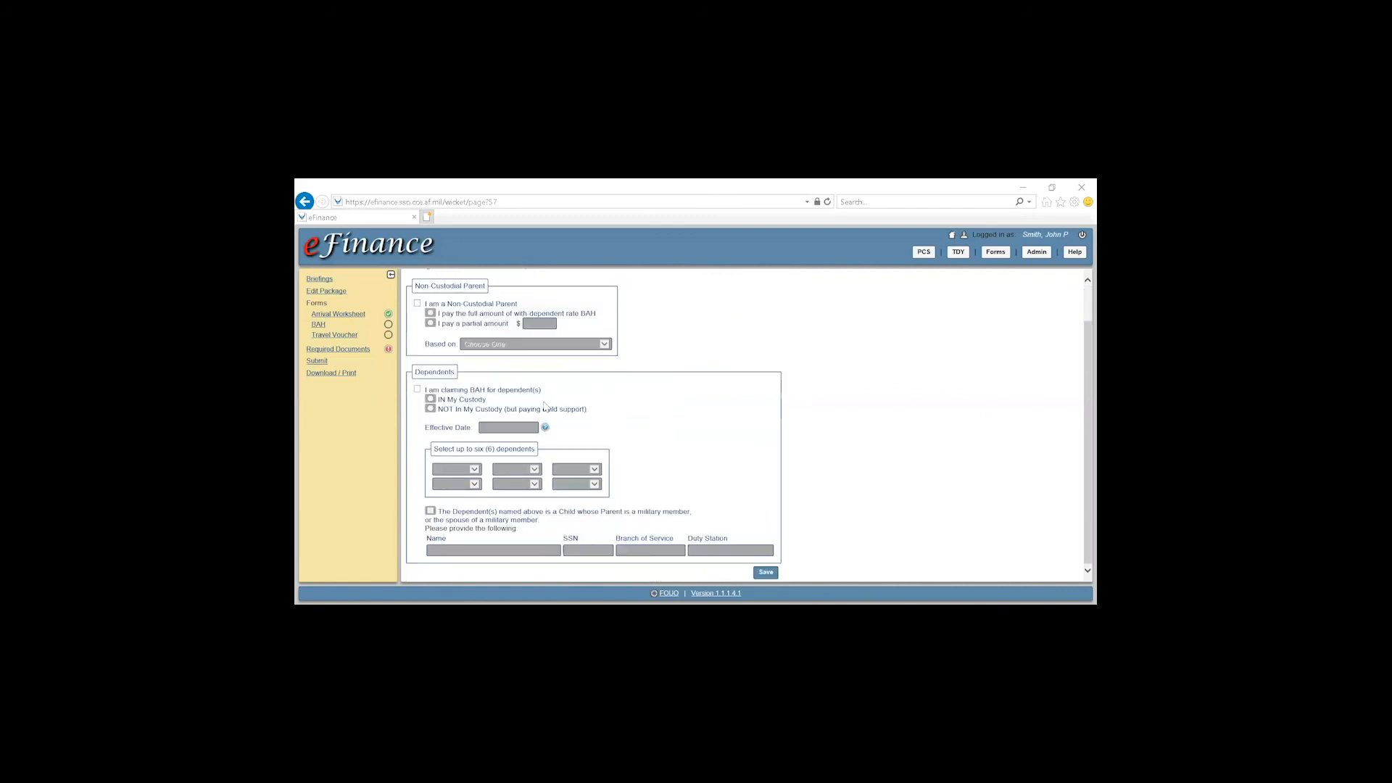
{"action": "left_click", "coordinate": [769, 575]}
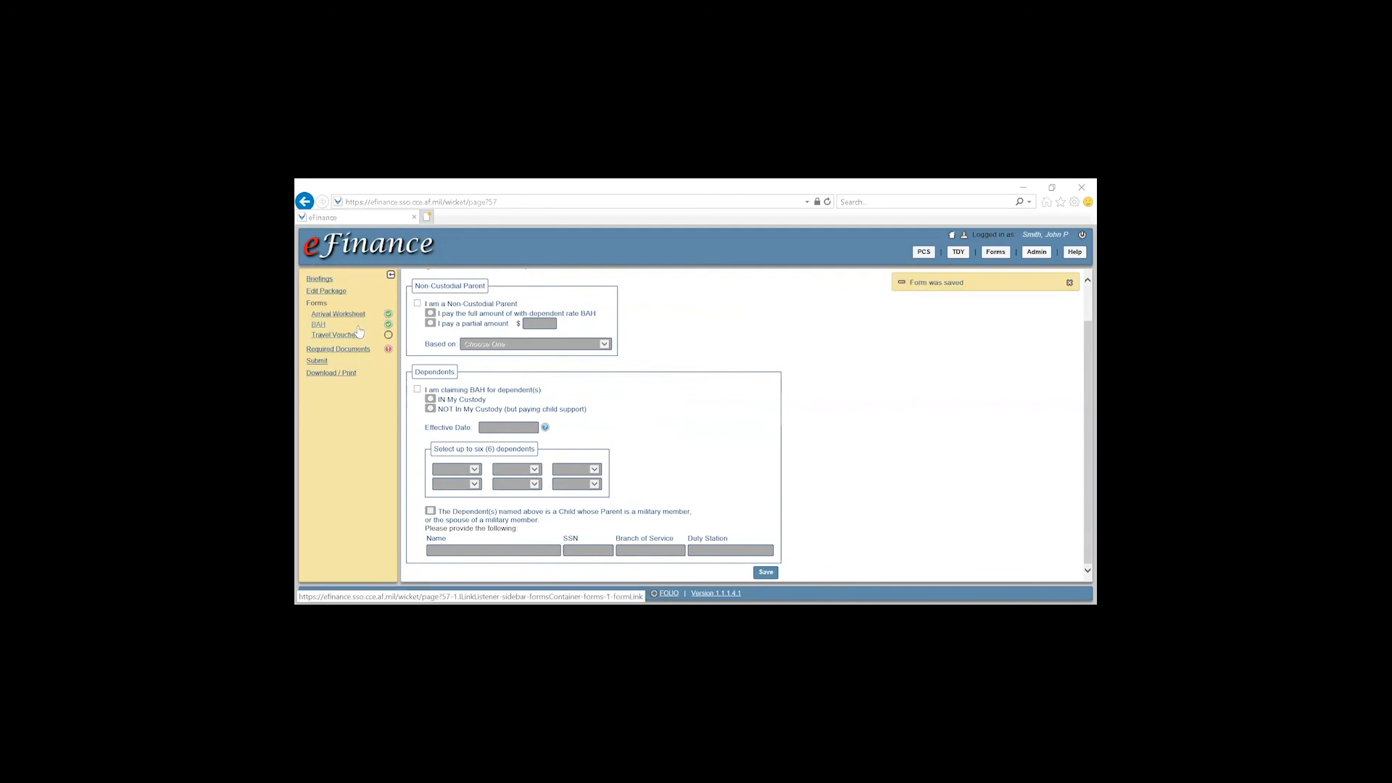
{"action": "left_click", "coordinate": [337, 338]}
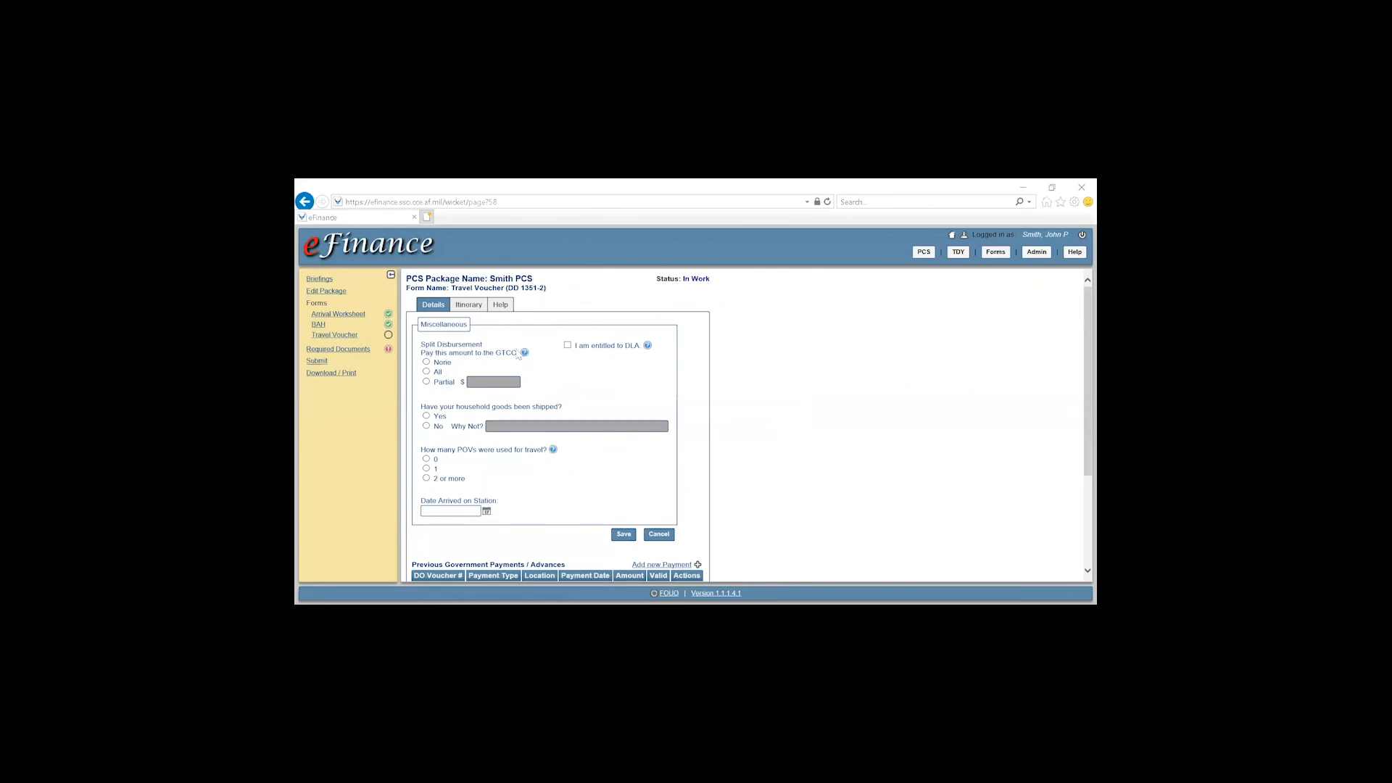
Pay all to the GTCC, report 0 POVs, set arrival on station to 8 Apr 2020, and save
{"action": "left_click", "coordinate": [427, 372]}
{"action": "left_click", "coordinate": [426, 459]}
{"action": "left_click", "coordinate": [487, 512]}
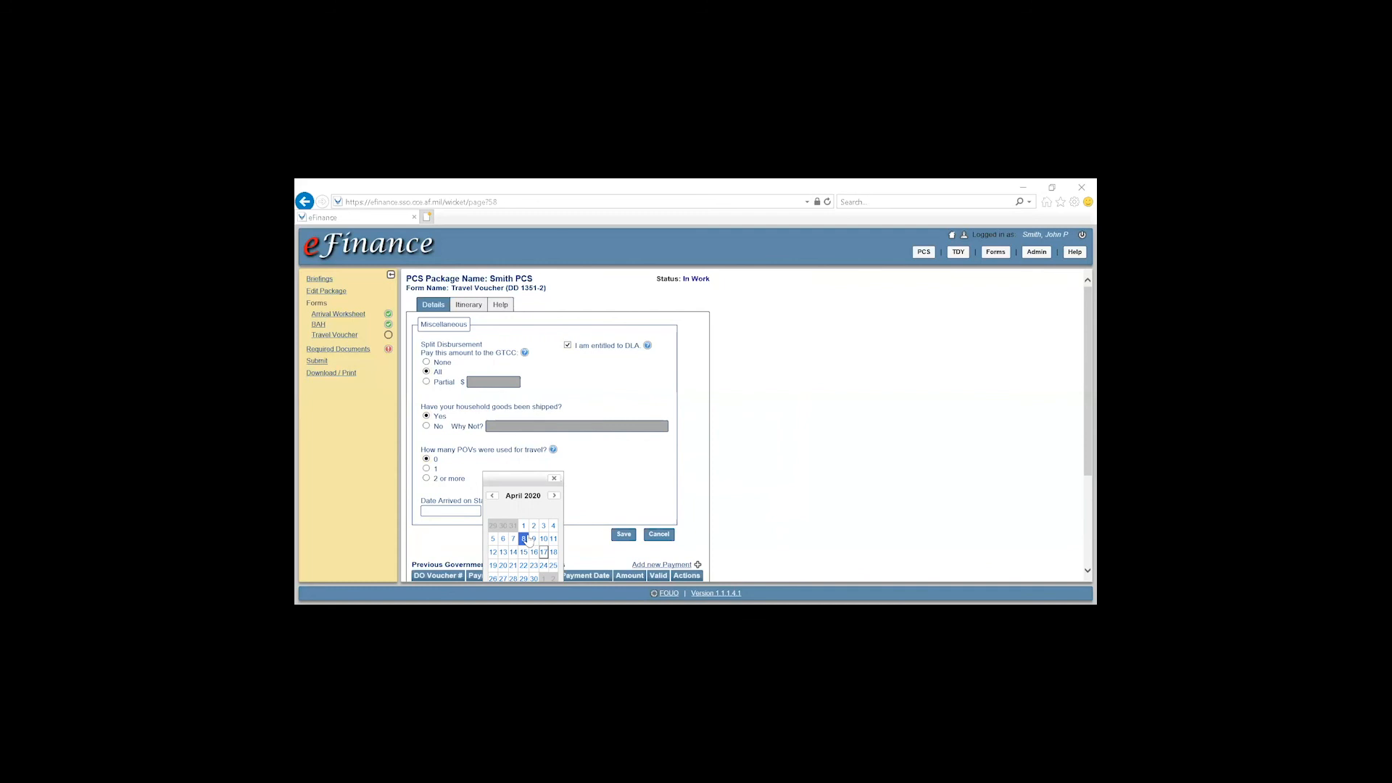
{"action": "left_click", "coordinate": [525, 538]}
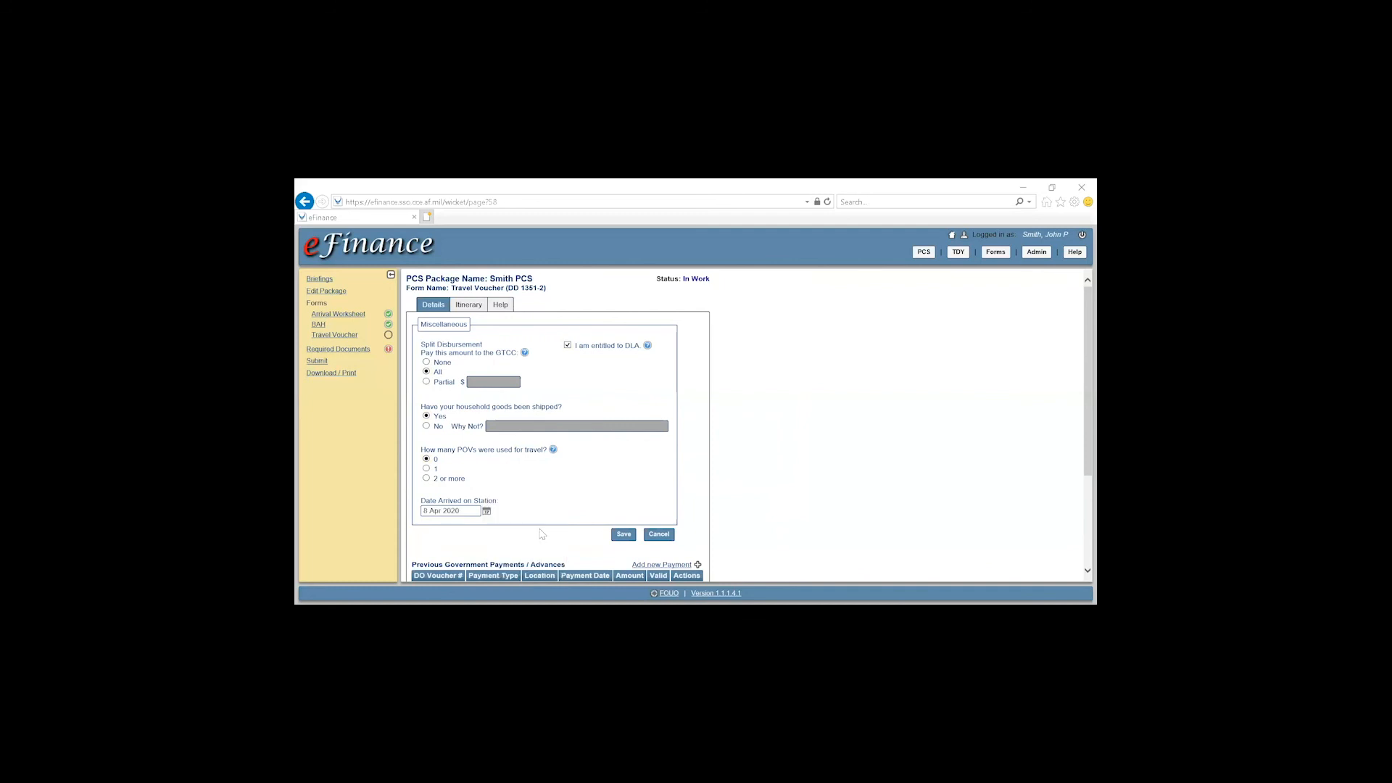
{"action": "left_click", "coordinate": [631, 533]}
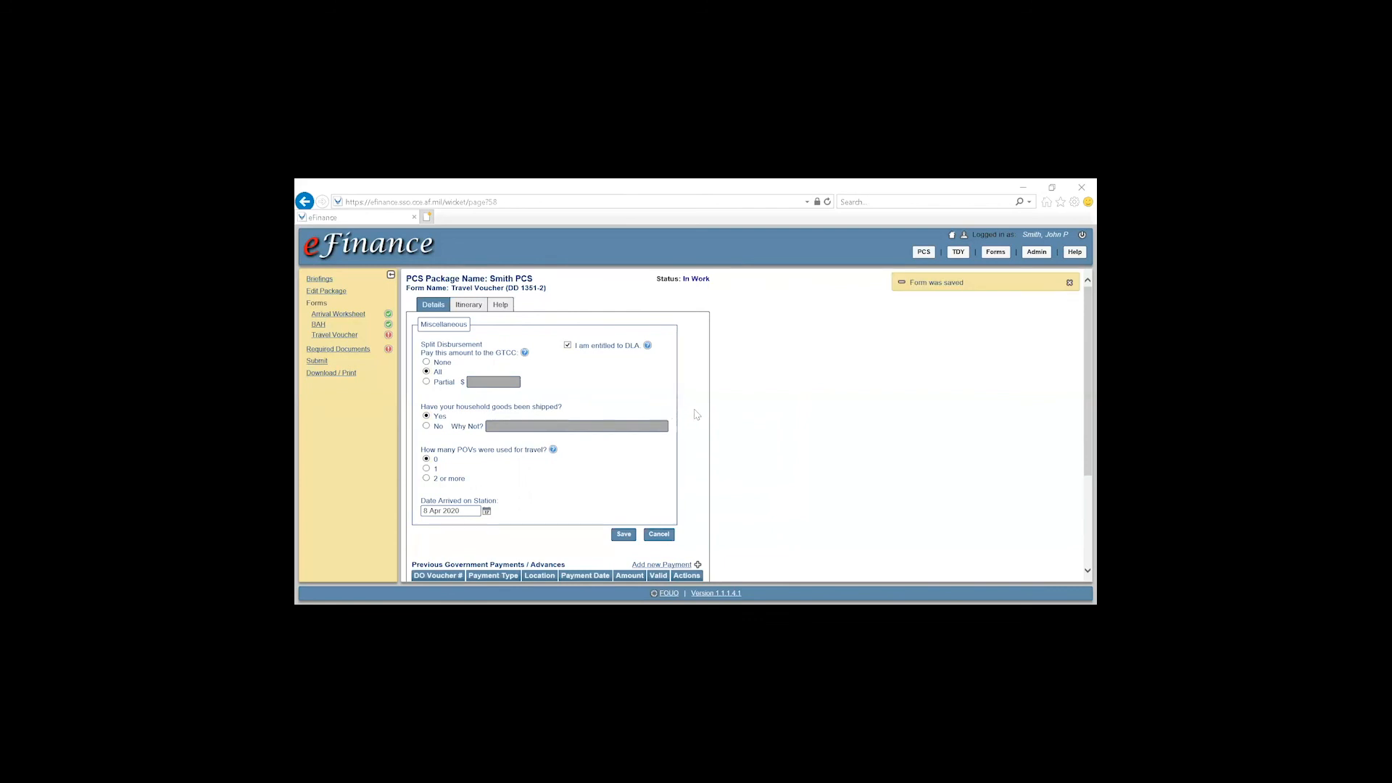
{"action": "scroll", "coordinate": [699, 413], "scroll_direction": "down", "scroll_amount": 1}
Look over the travel voucher's reimbursable expenses section
{"action": "scroll", "coordinate": [710, 412], "scroll_direction": "down", "scroll_amount": 1}
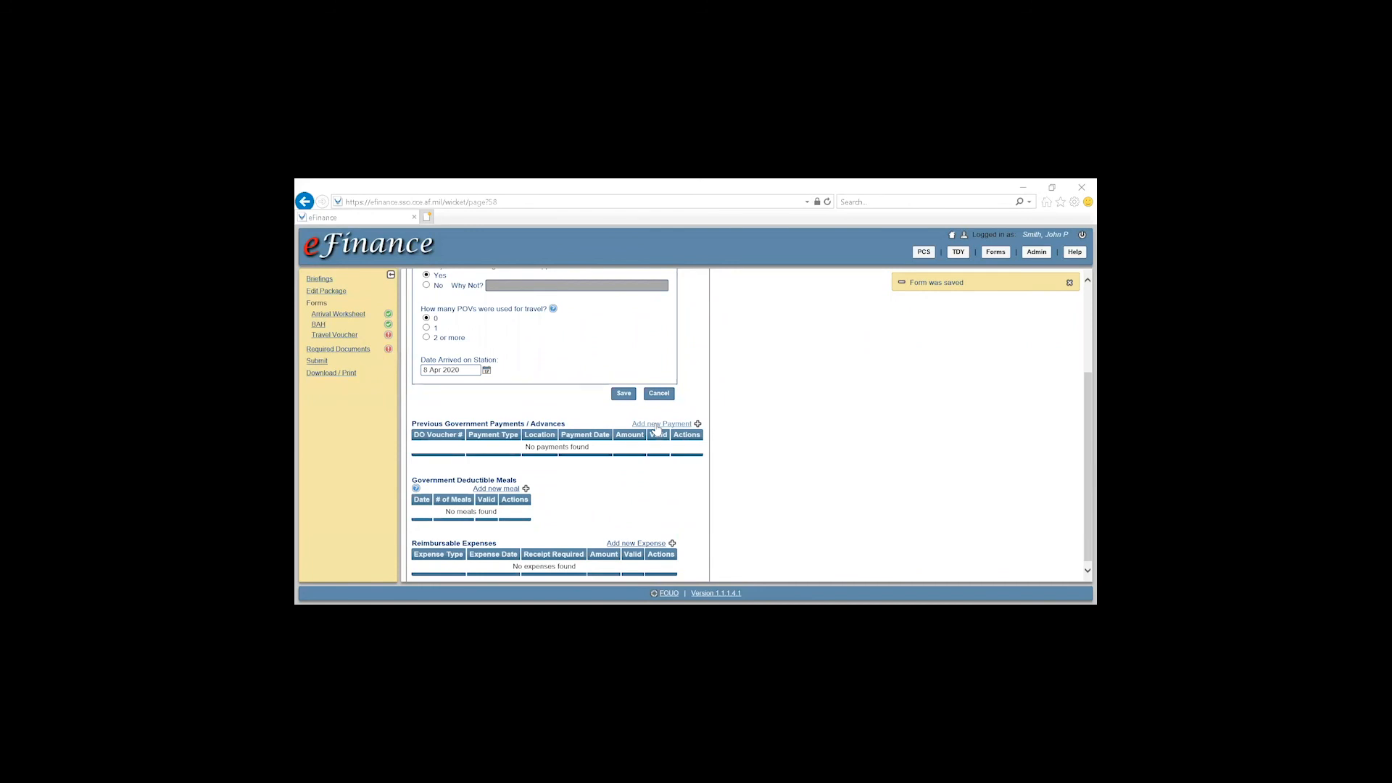
{"action": "scroll", "coordinate": [762, 421], "scroll_direction": "down", "scroll_amount": 1}
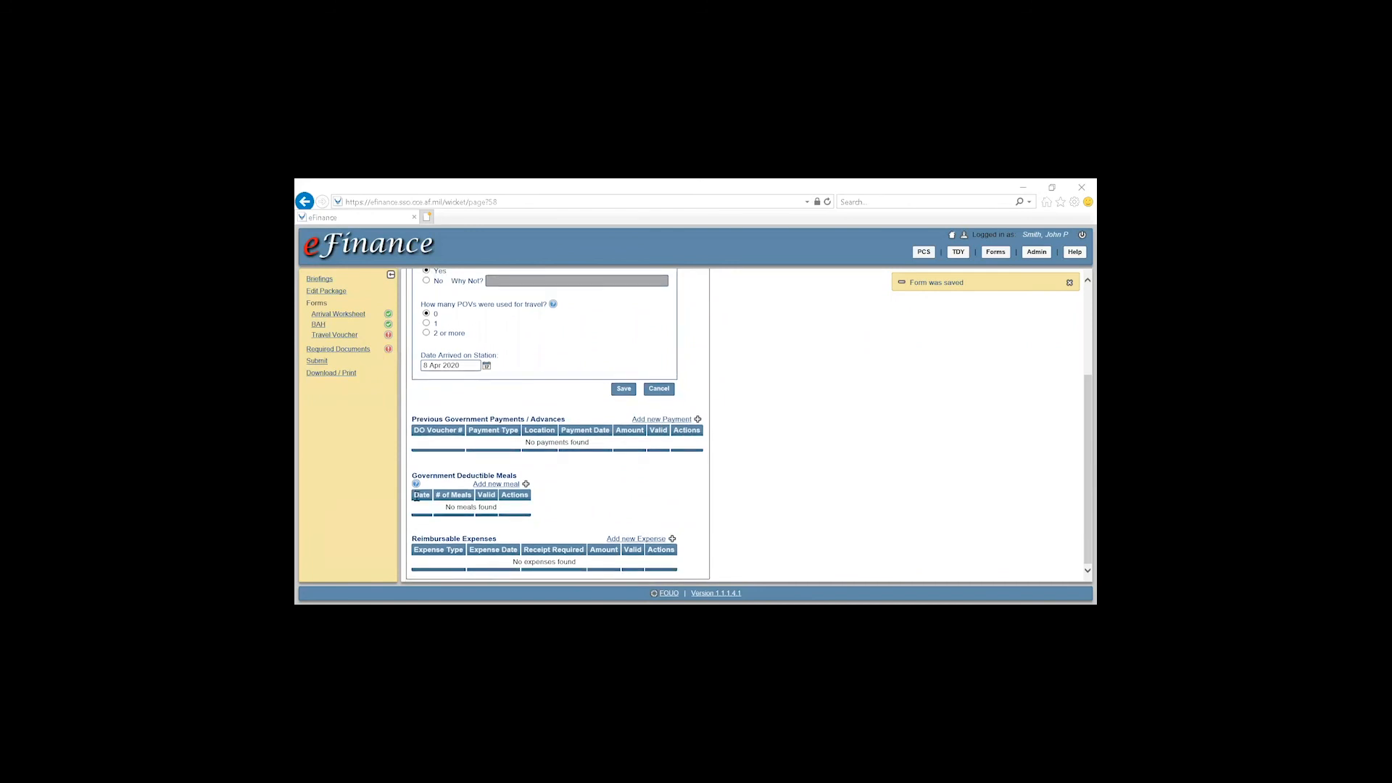
{"action": "left_click_drag", "start_coordinate": [410, 476], "coordinate": [529, 474]}
{"action": "left_click", "coordinate": [592, 480]}
{"action": "left_click_drag", "start_coordinate": [412, 540], "coordinate": [531, 541]}
{"action": "left_click", "coordinate": [457, 538]}
{"action": "left_click_drag", "start_coordinate": [425, 539], "coordinate": [476, 539]}
{"action": "left_click", "coordinate": [600, 540]}
{"action": "scroll", "coordinate": [612, 482], "scroll_direction": "down", "scroll_amount": 1}
Add a Commercial airfare reimbursable expense of 200.00 dated 8 Apr 2020
{"action": "left_click", "coordinate": [611, 470]}
{"action": "left_click", "coordinate": [595, 547]}
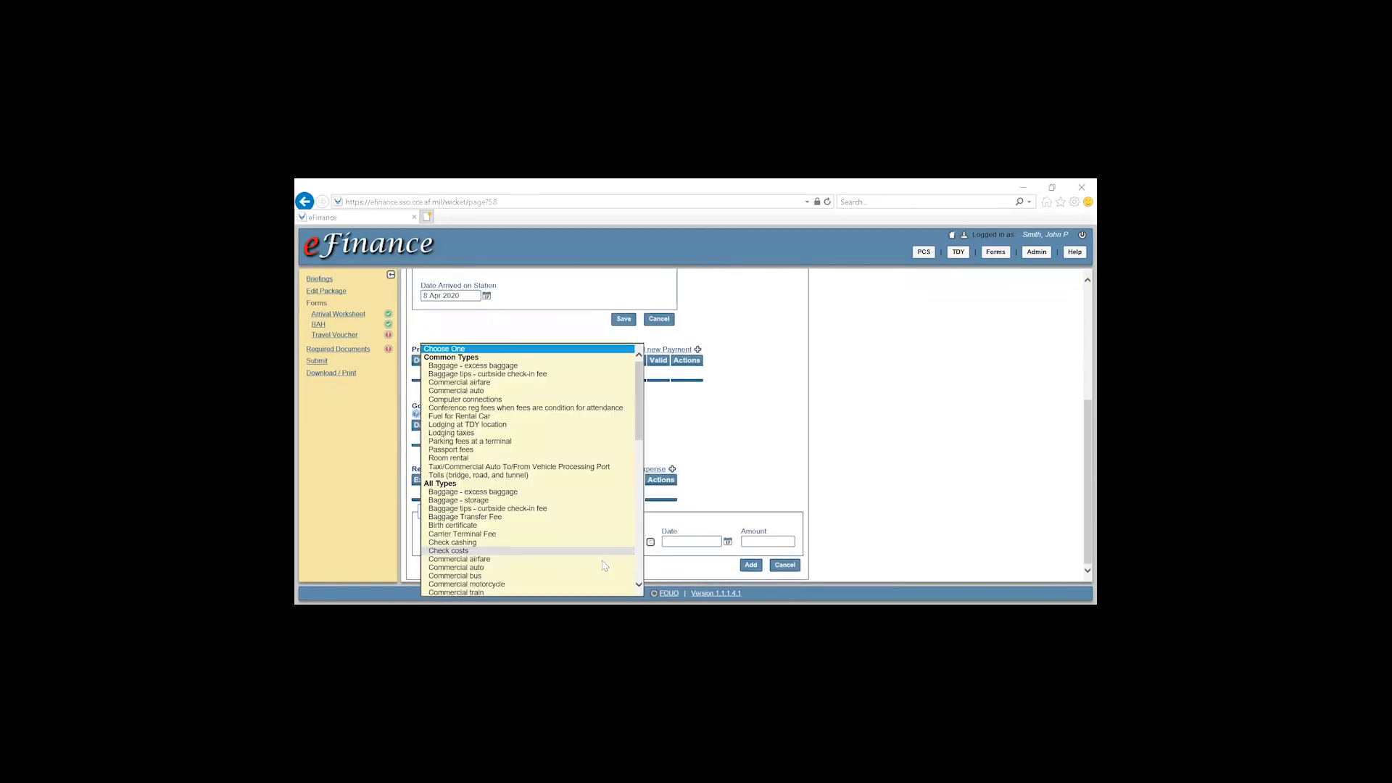
{"action": "left_click", "coordinate": [485, 385]}
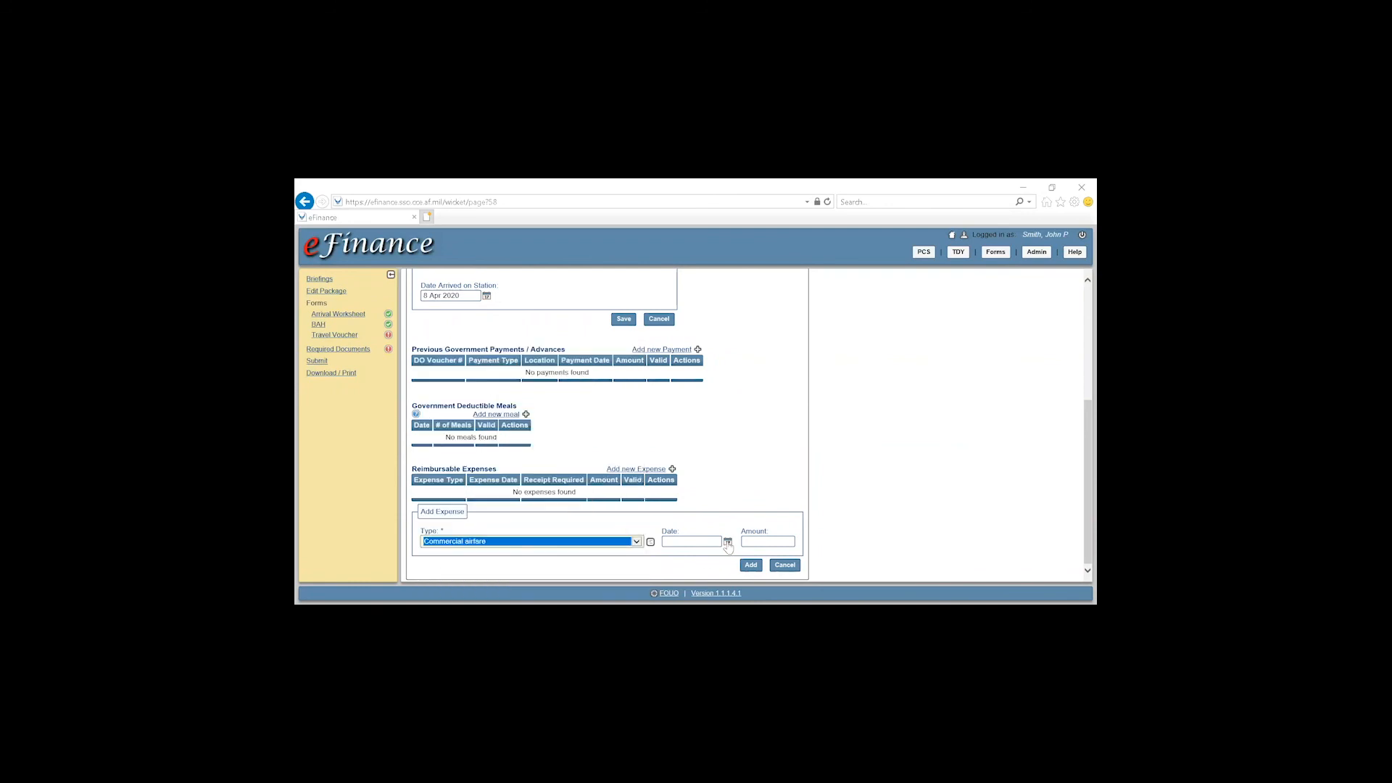
{"action": "left_click", "coordinate": [727, 543]}
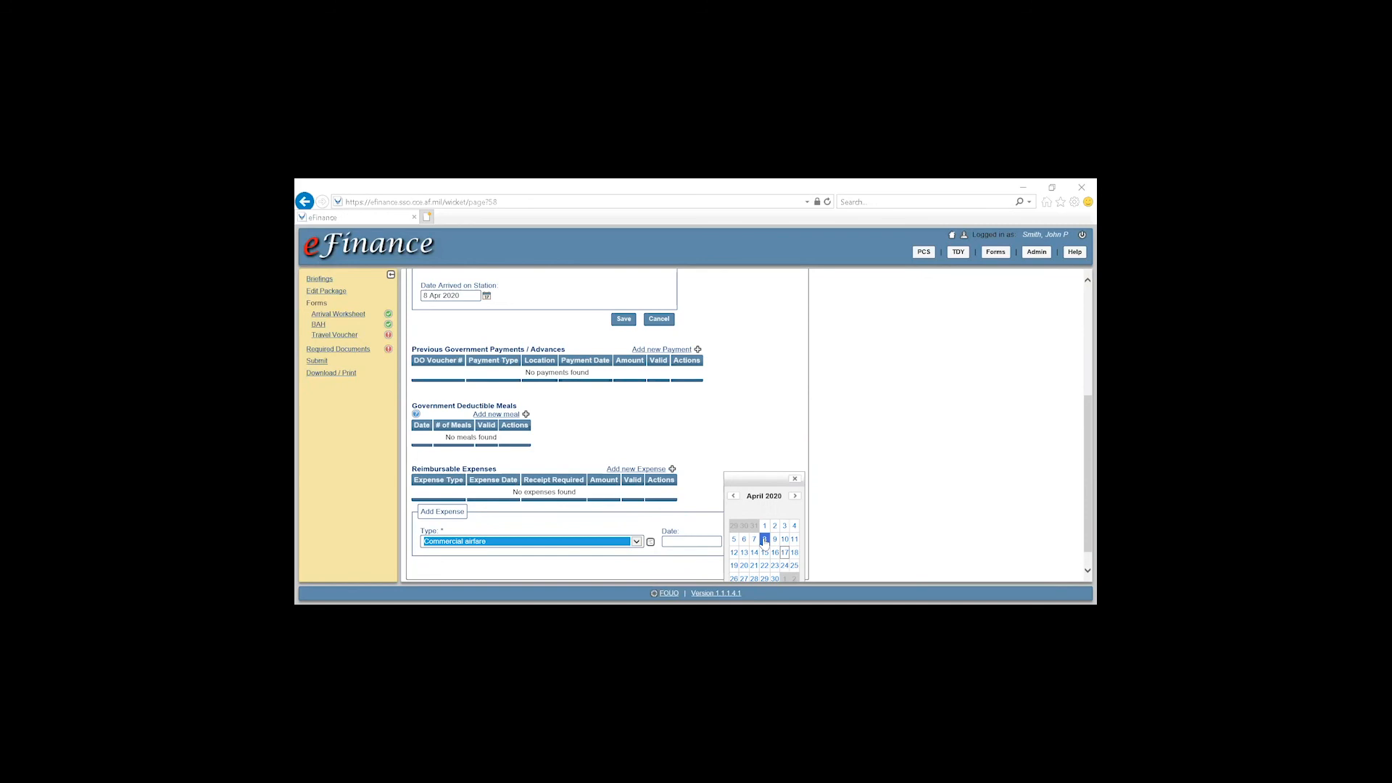
{"action": "left_click", "coordinate": [765, 542]}
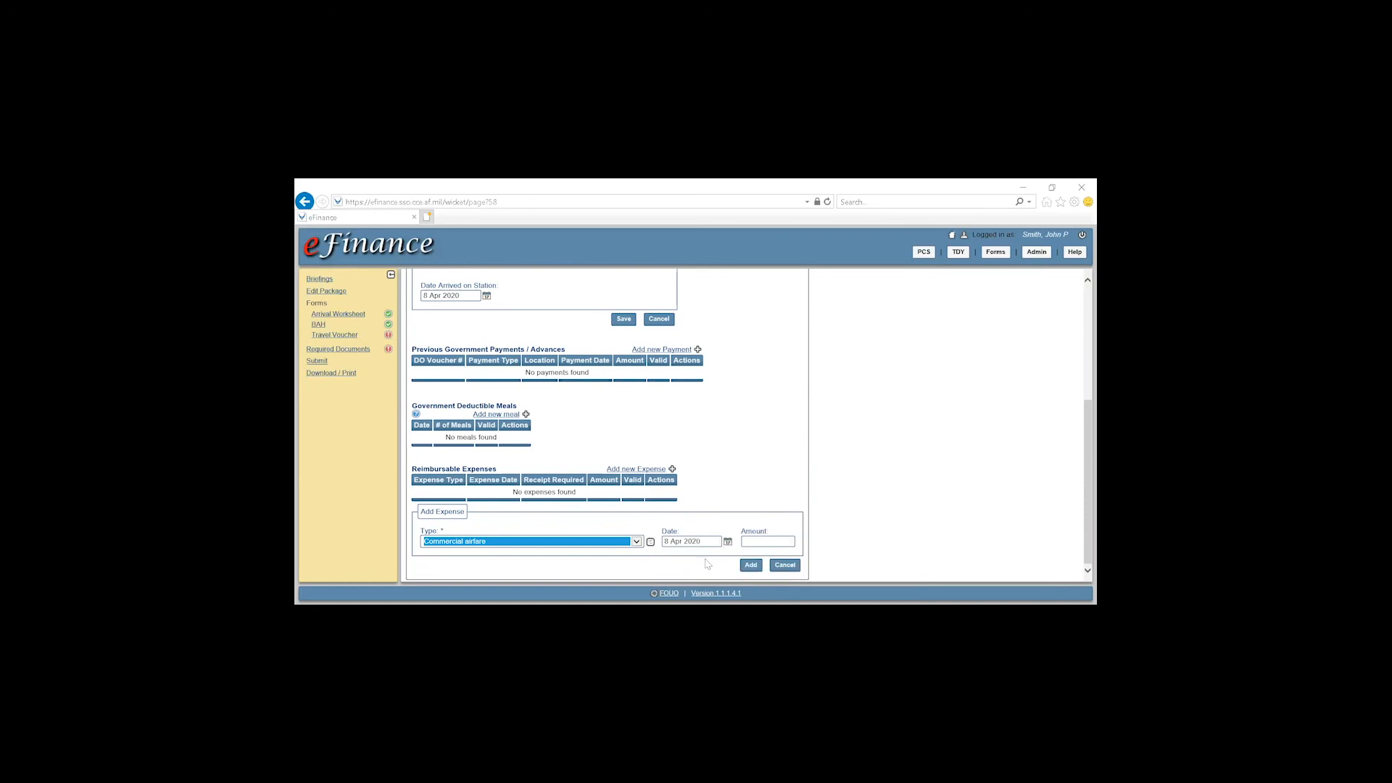
{"action": "left_click", "coordinate": [769, 539]}
{"action": "left_click", "coordinate": [749, 565]}
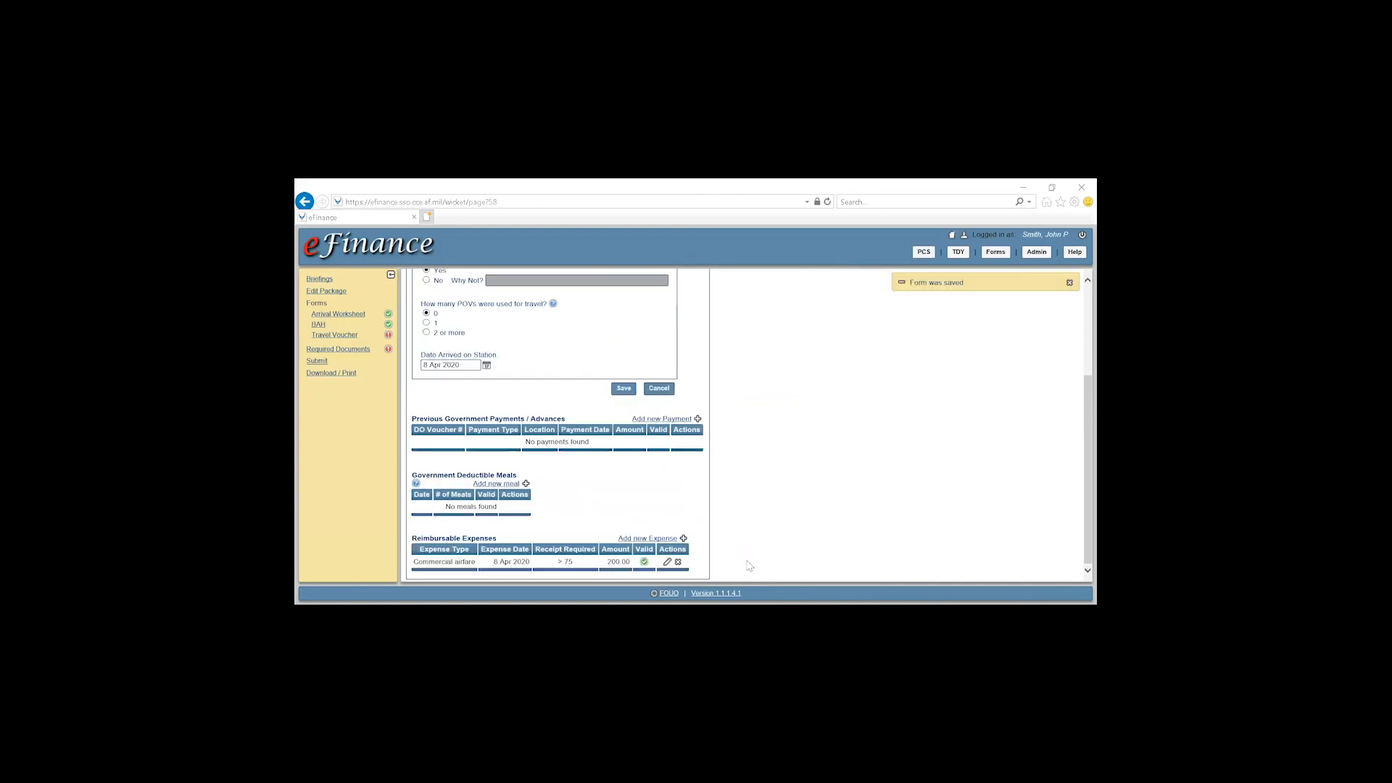
{"action": "scroll", "coordinate": [704, 470], "scroll_direction": "up", "scroll_amount": 5}
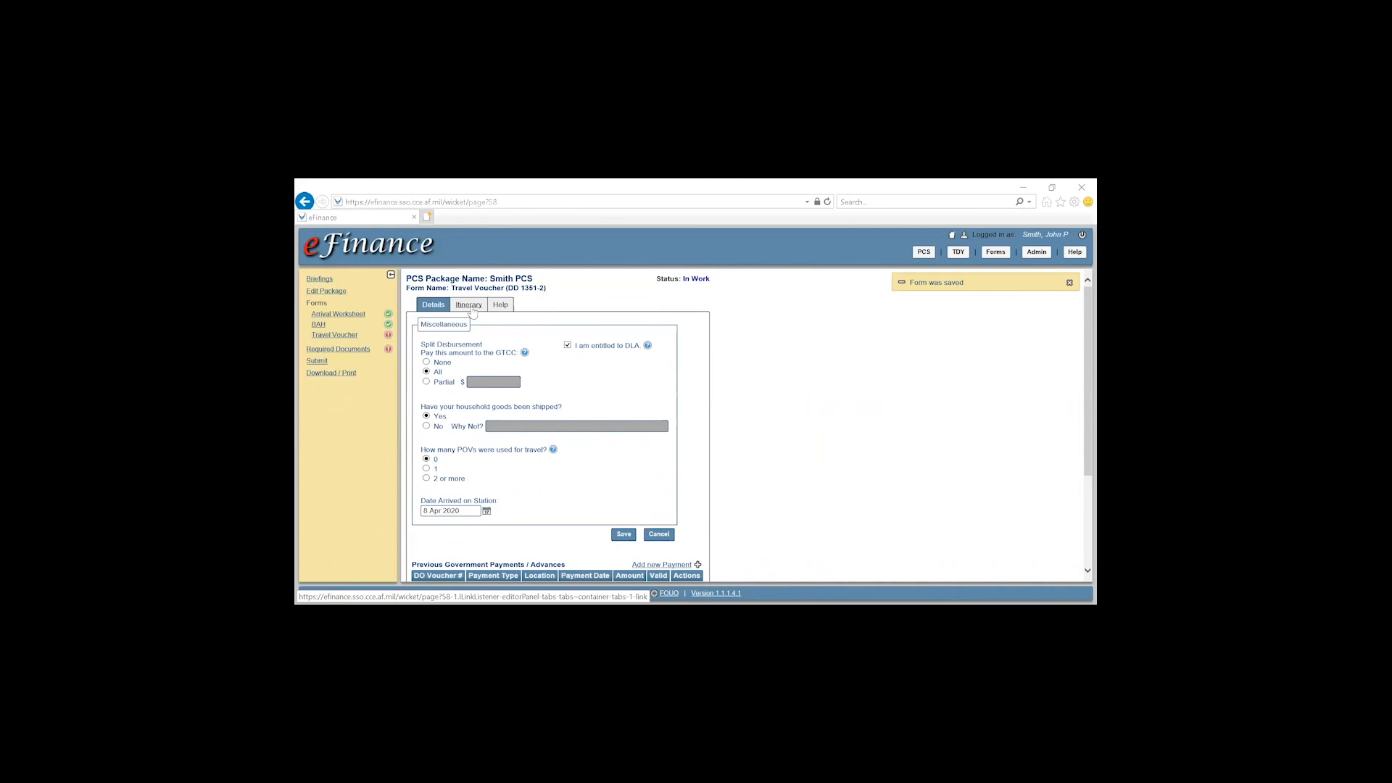
Set the itinerary departure location to prior duty station Osan AB, Korea and begin a new leg
{"action": "left_click", "coordinate": [469, 305]}
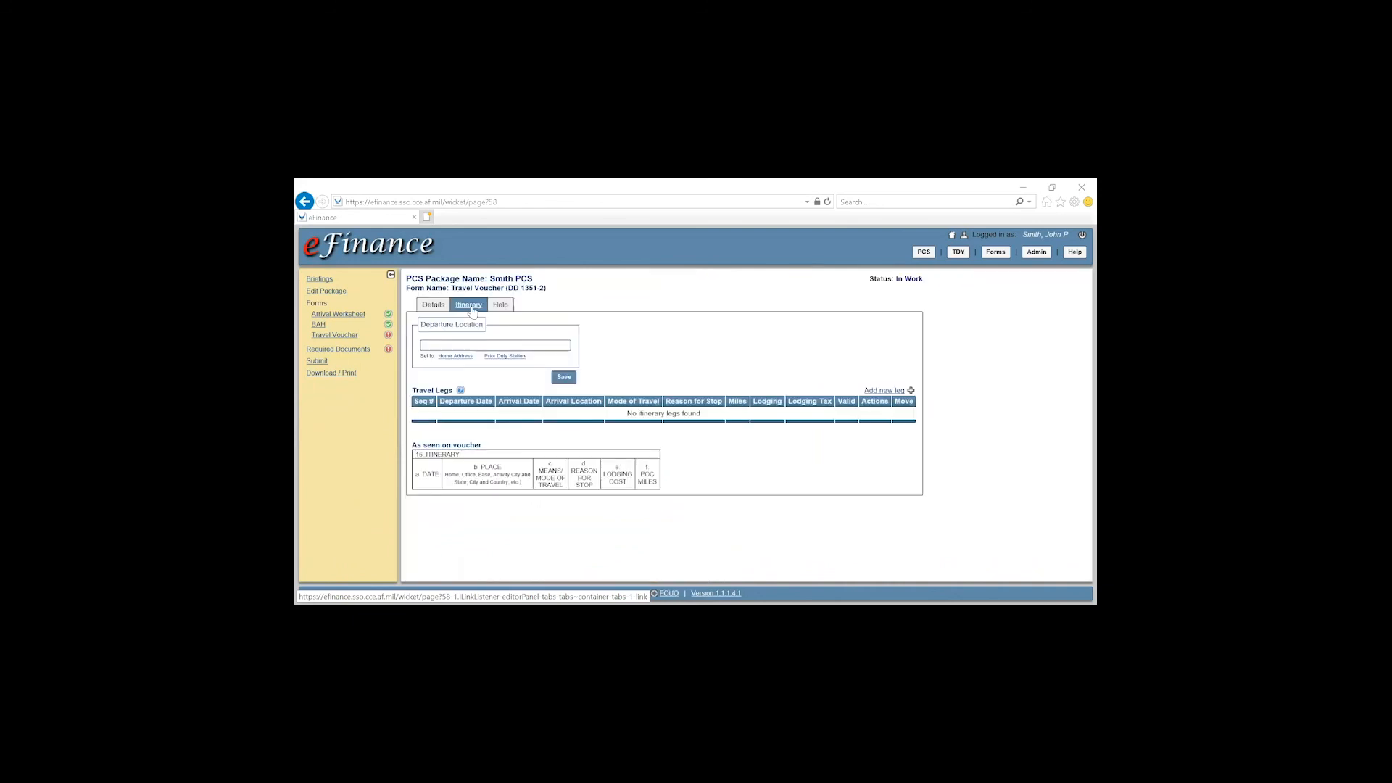
{"action": "left_click", "coordinate": [501, 358]}
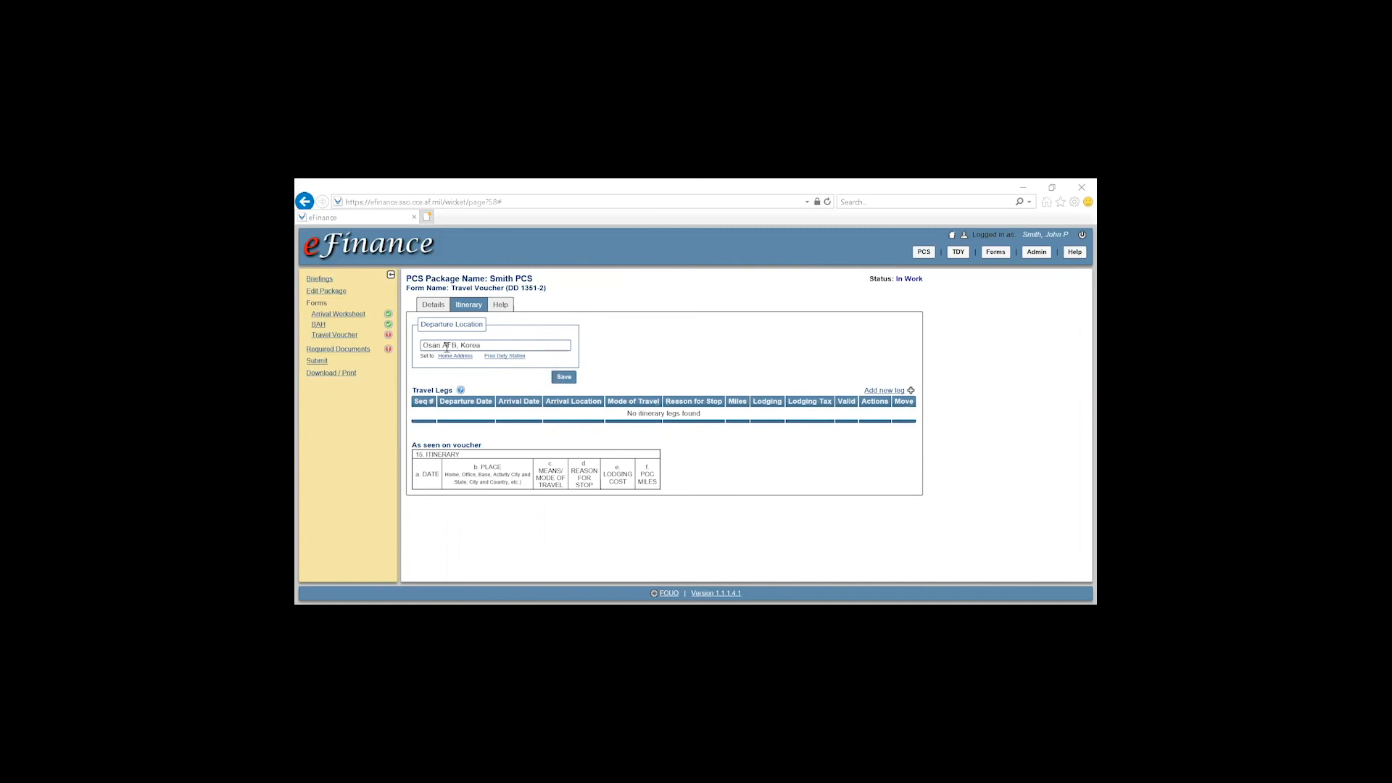
{"action": "left_click_drag", "start_coordinate": [423, 345], "coordinate": [490, 345]}
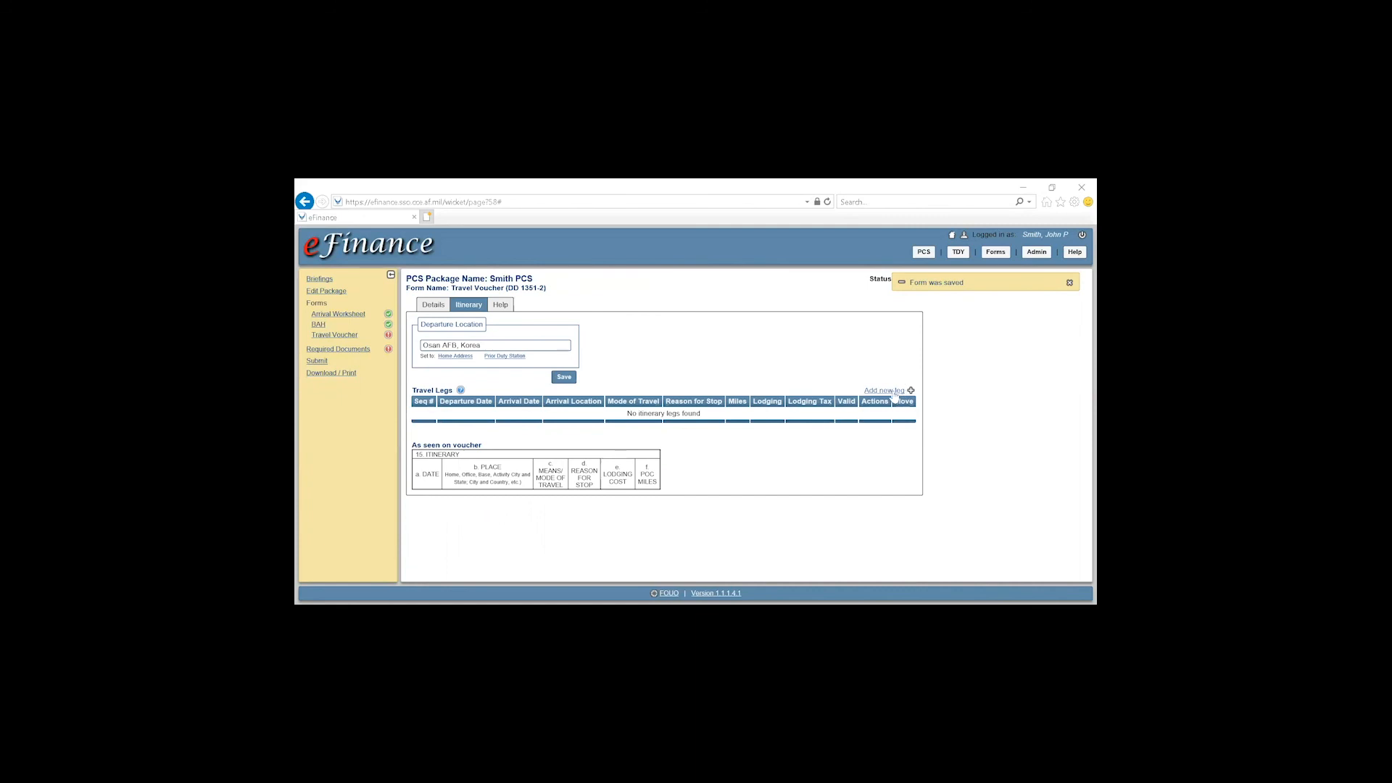
{"action": "left_click", "coordinate": [893, 393]}
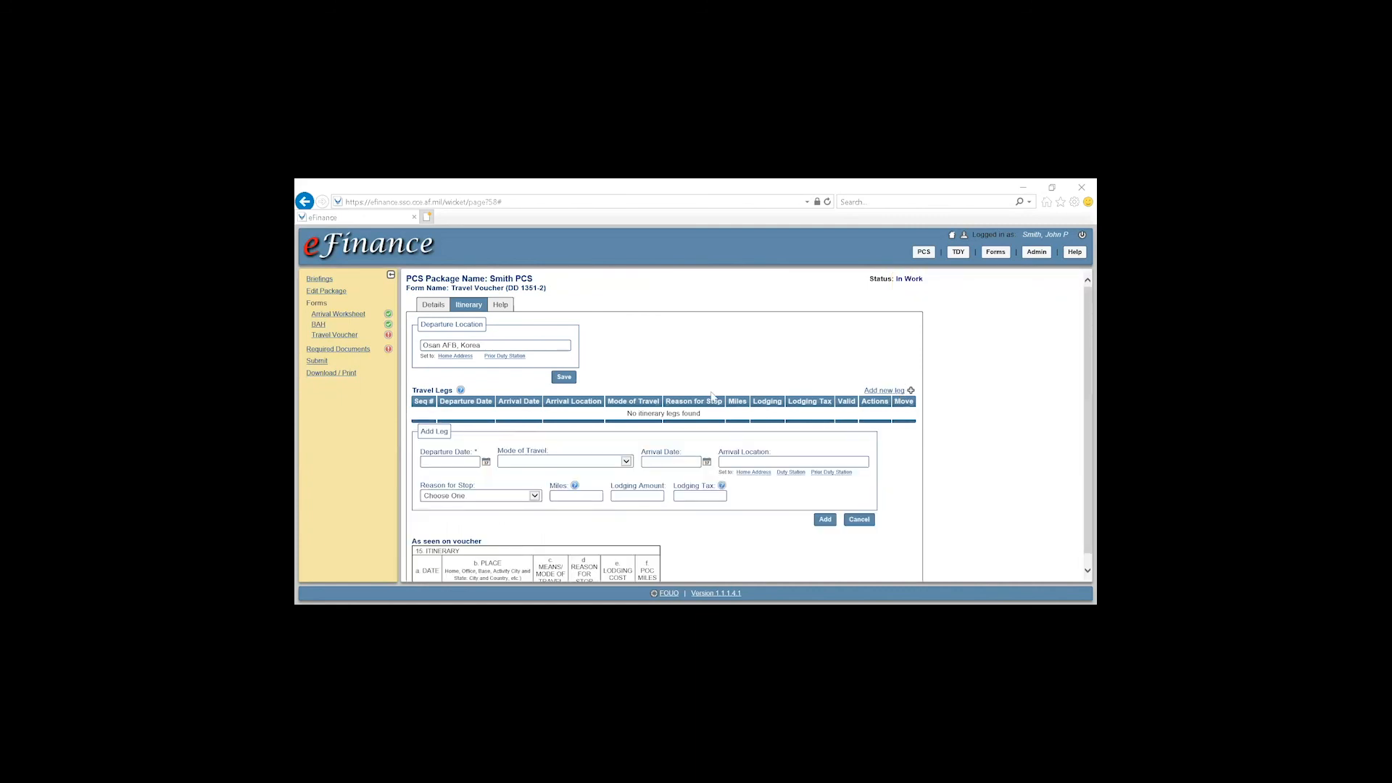
Add leg 1 on 7 Apr 2020 by Government-Owned Plane to Seattle Airport, WA, reason Awaiting Transportation
{"action": "left_click", "coordinate": [486, 463]}
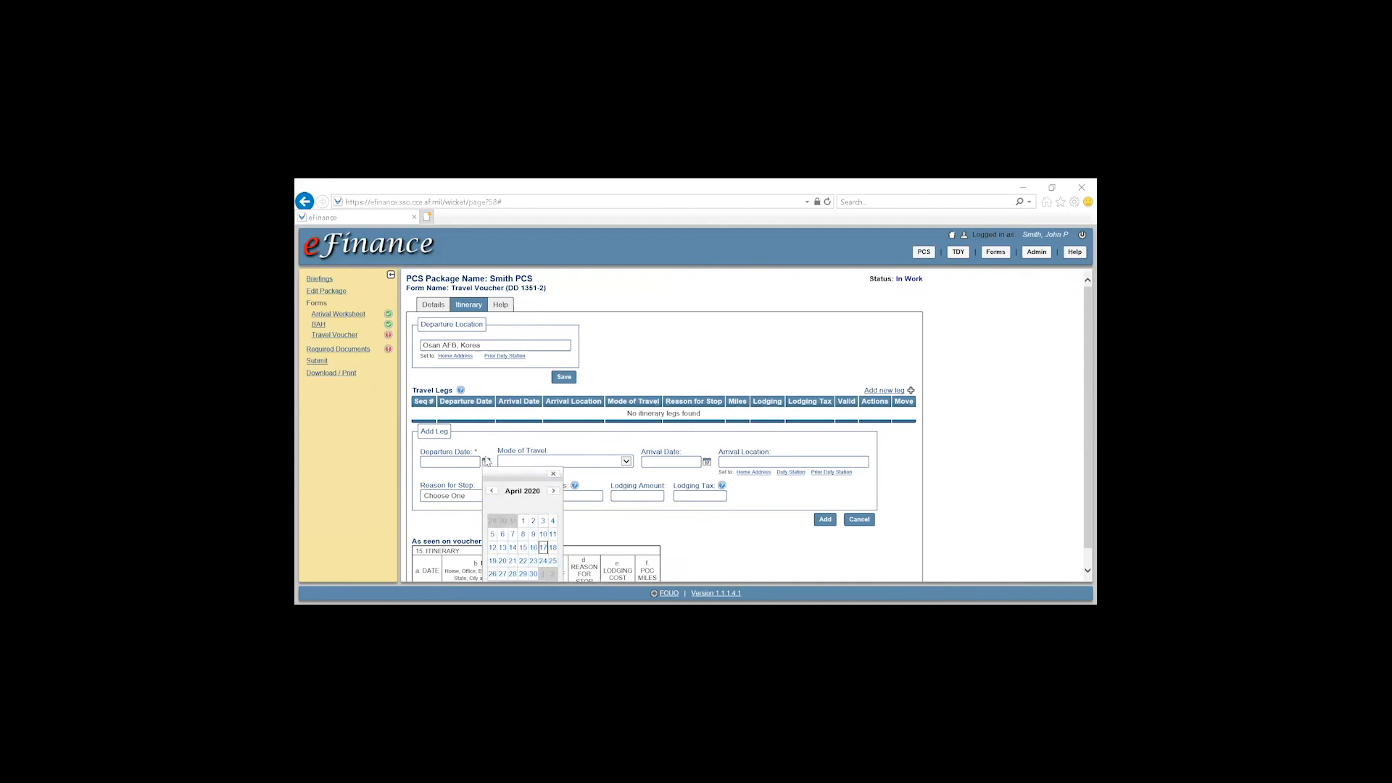
{"action": "left_click", "coordinate": [513, 536]}
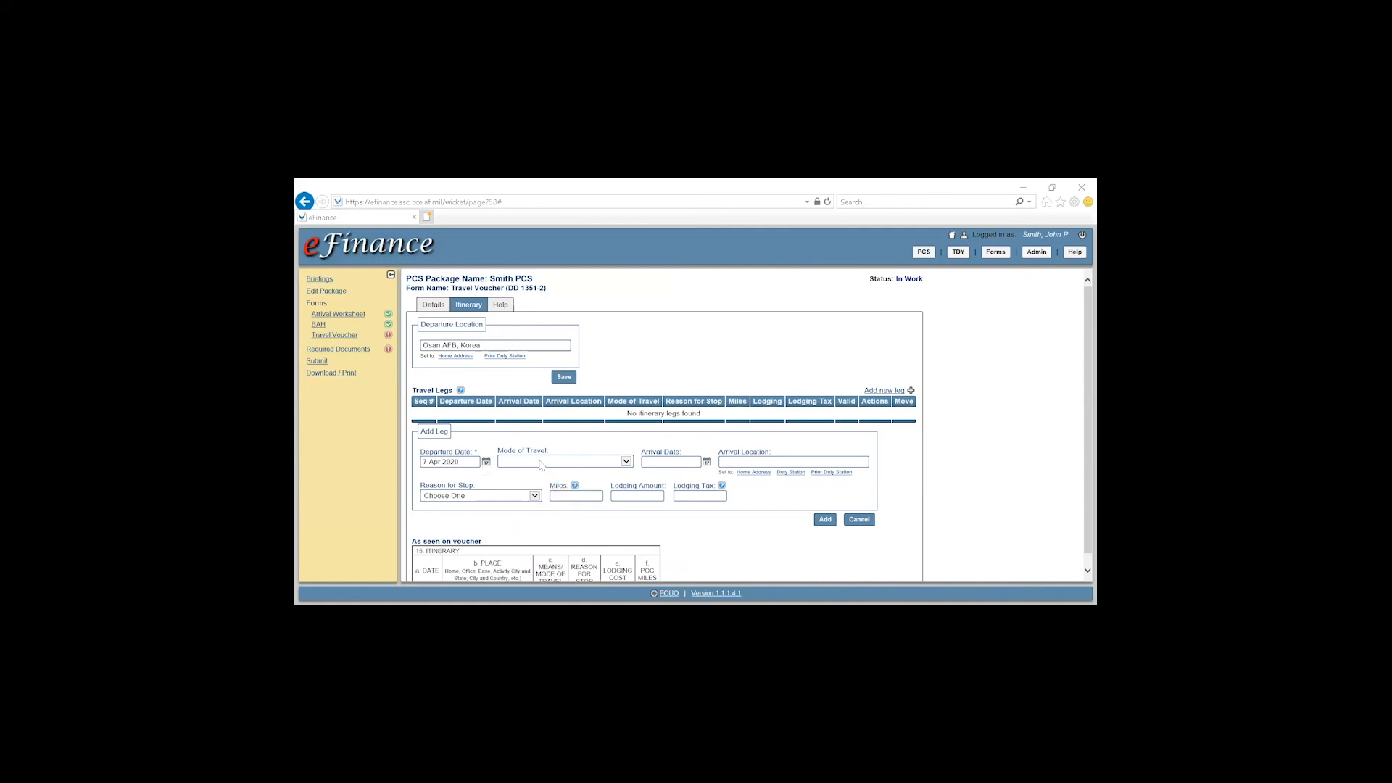
{"action": "left_click", "coordinate": [540, 463]}
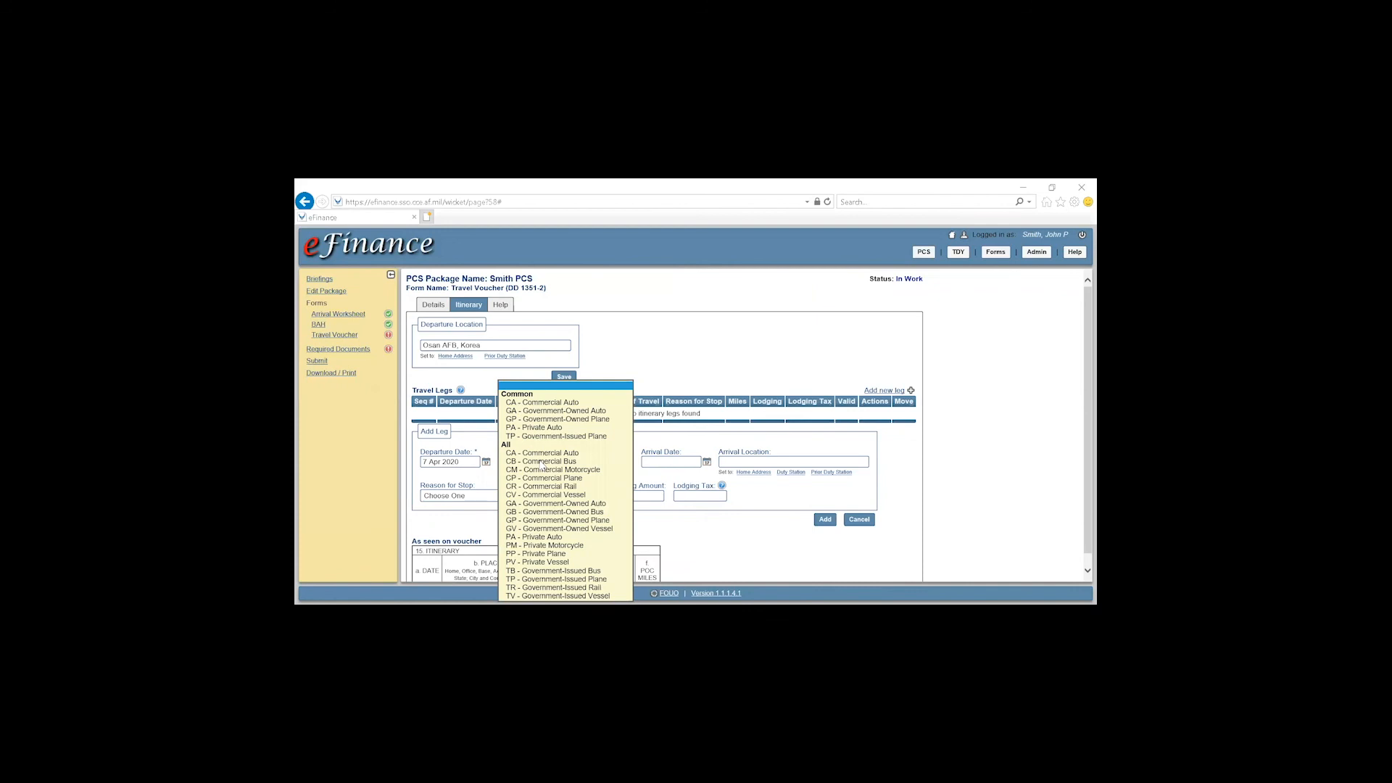
{"action": "key", "text": "Down"}
{"action": "key", "text": "Down"}
{"action": "key", "text": "Down"}
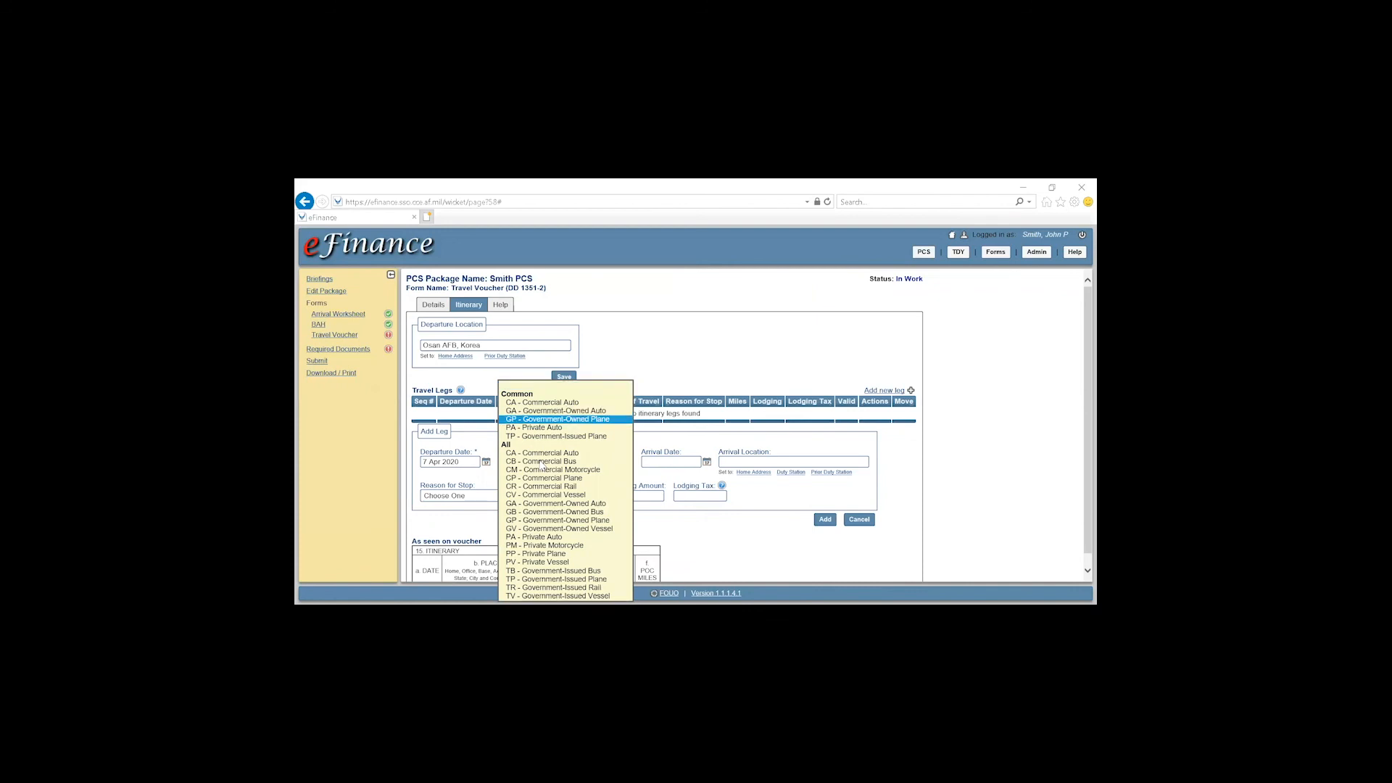
{"action": "key", "text": "Tab"}
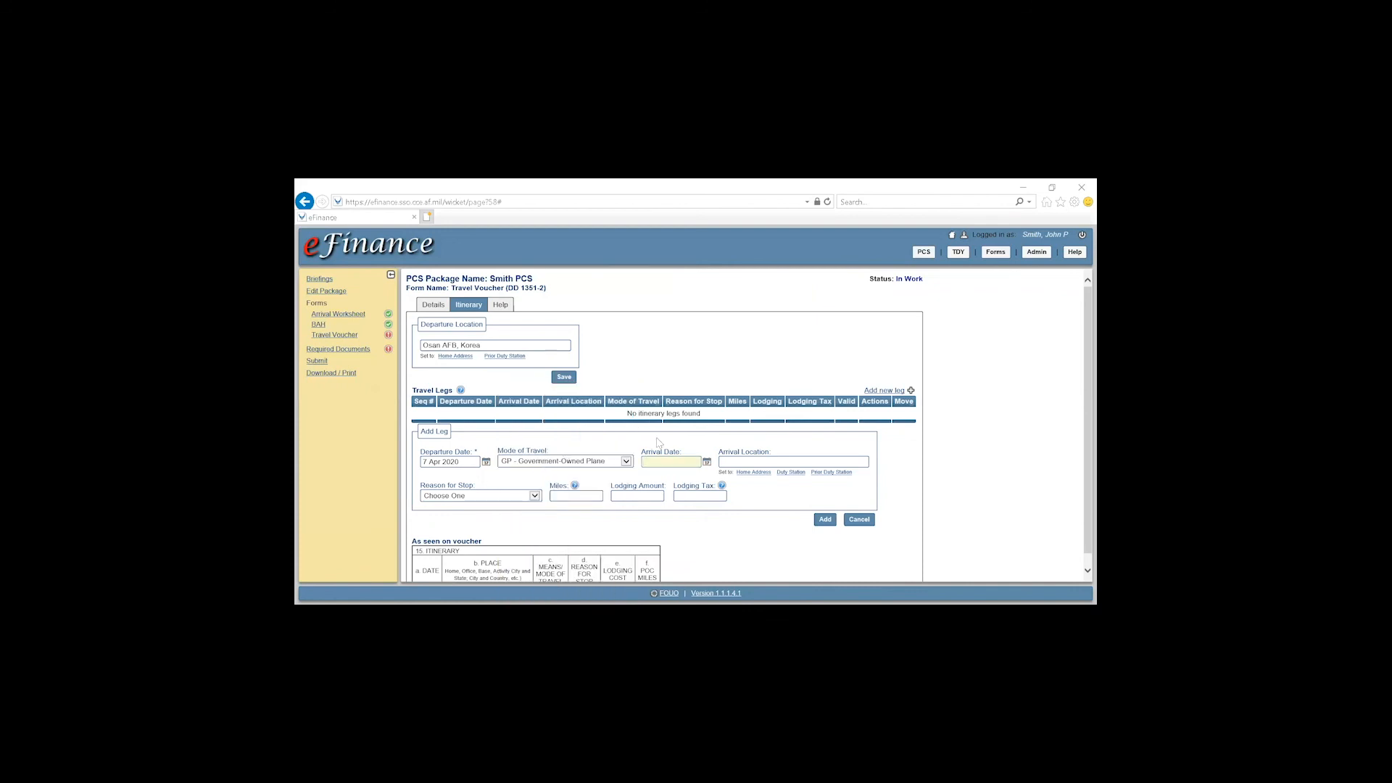
{"action": "left_click", "coordinate": [706, 463]}
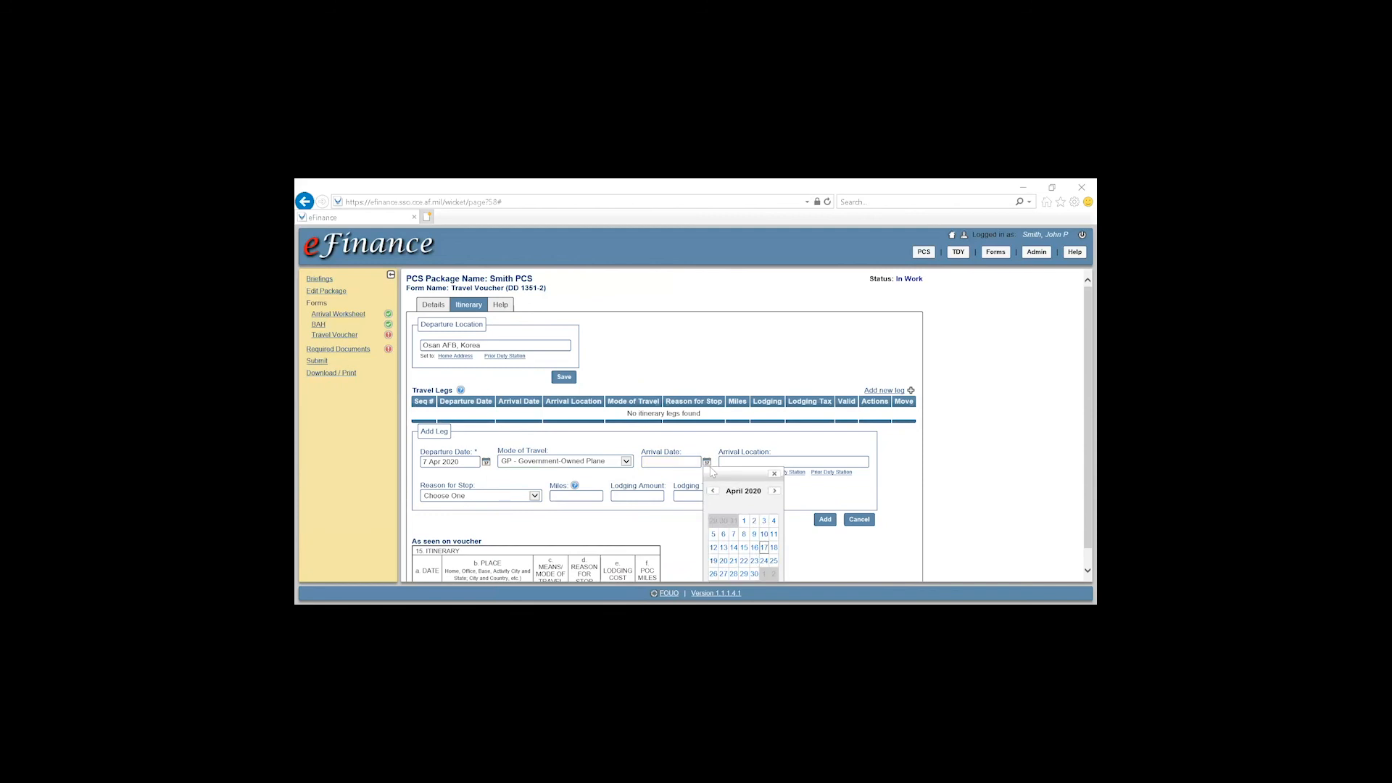
{"action": "left_click", "coordinate": [733, 535]}
{"action": "left_click", "coordinate": [789, 459]}
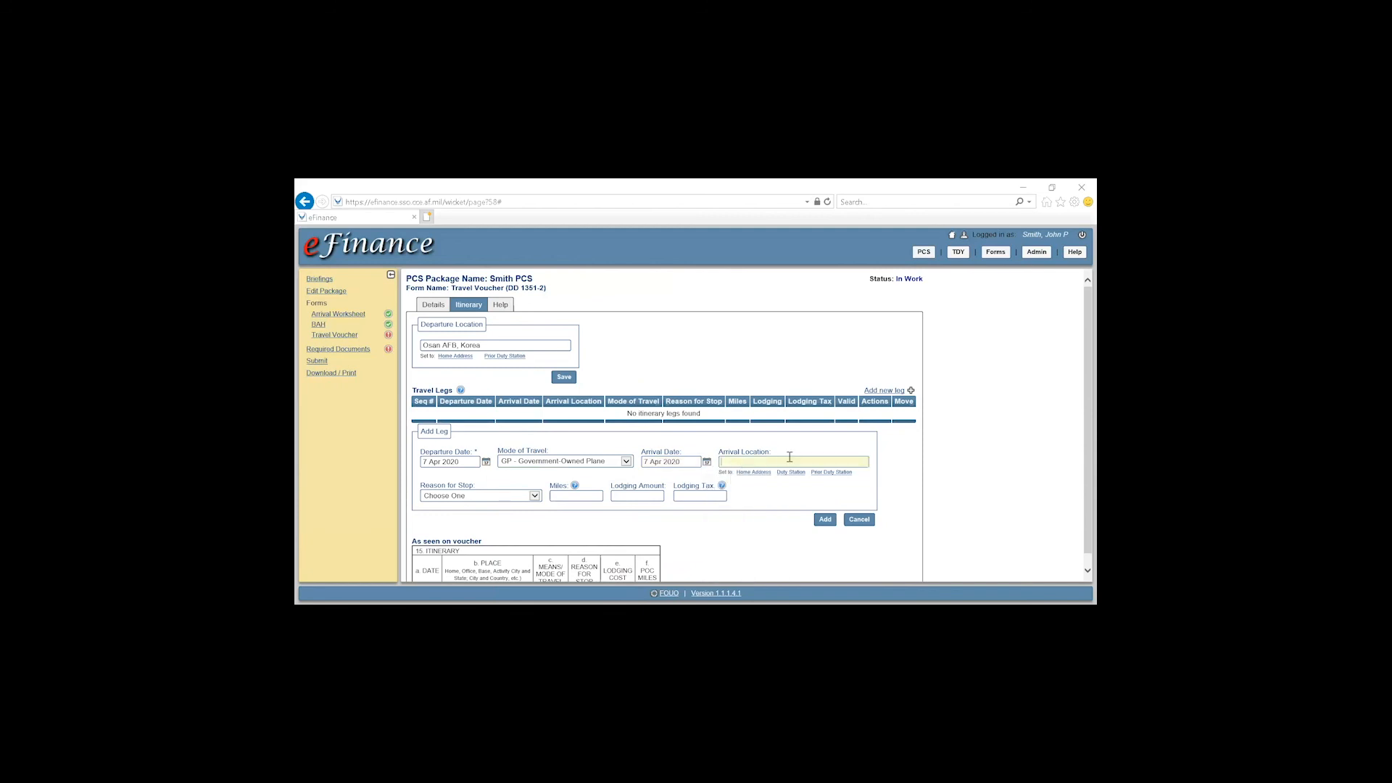
{"action": "type", "text": "Seattle Airport, W"}
{"action": "left_click", "coordinate": [492, 497]}
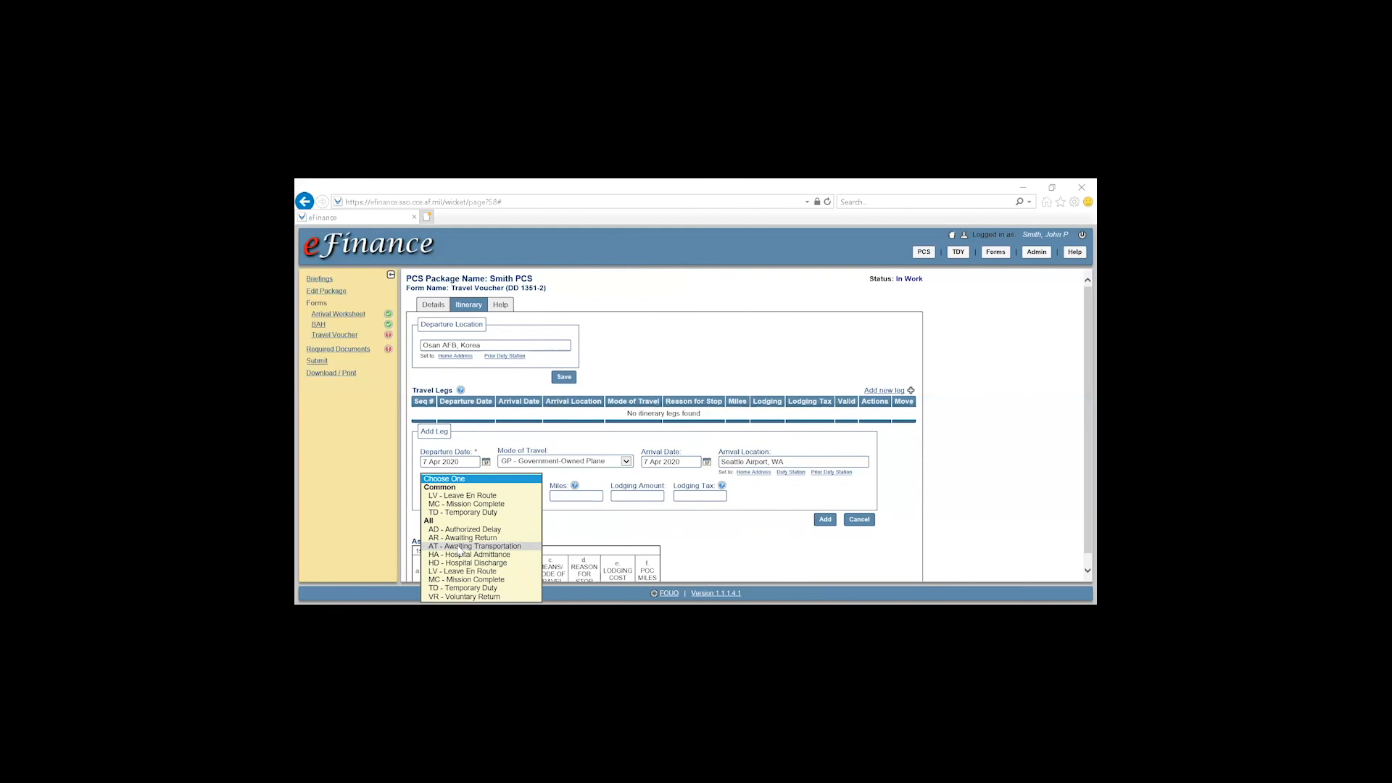
{"action": "left_click", "coordinate": [507, 546]}
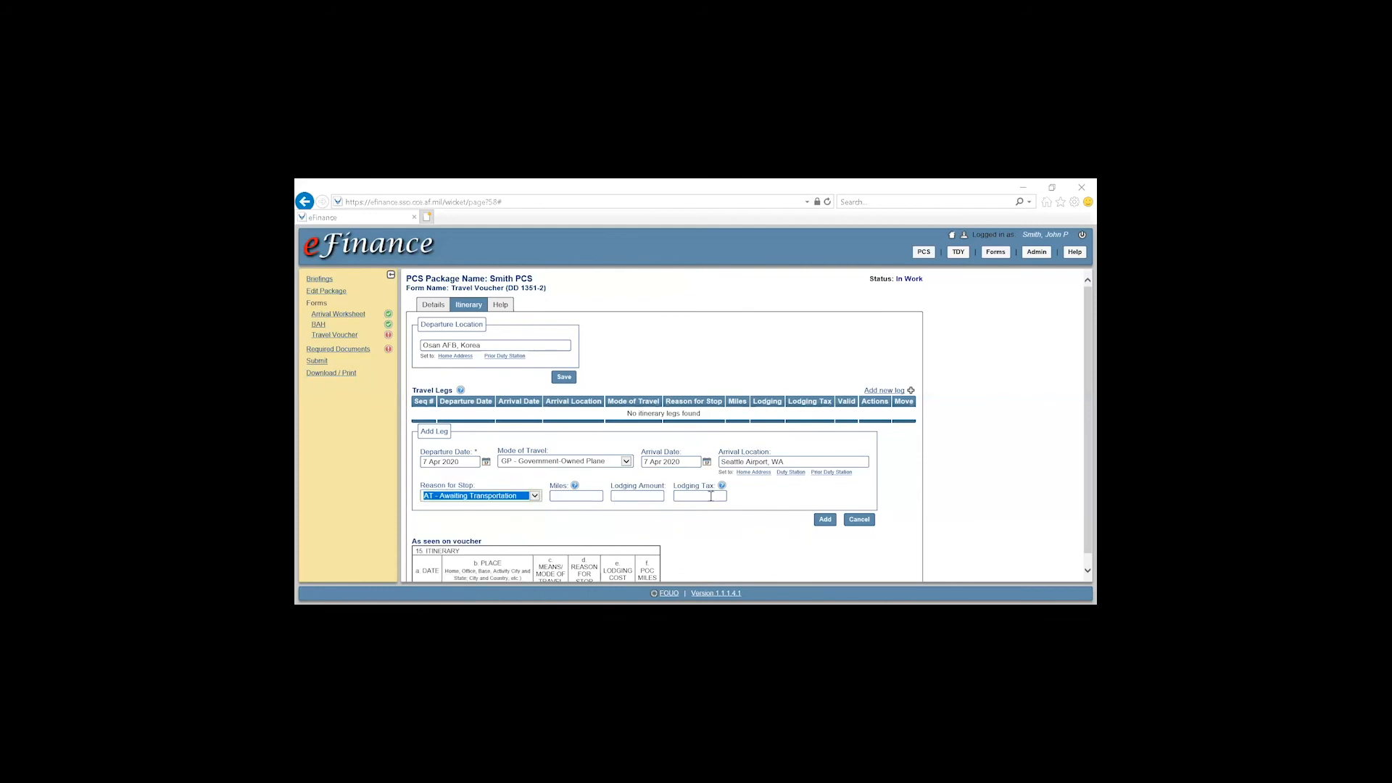
{"action": "left_click", "coordinate": [635, 496]}
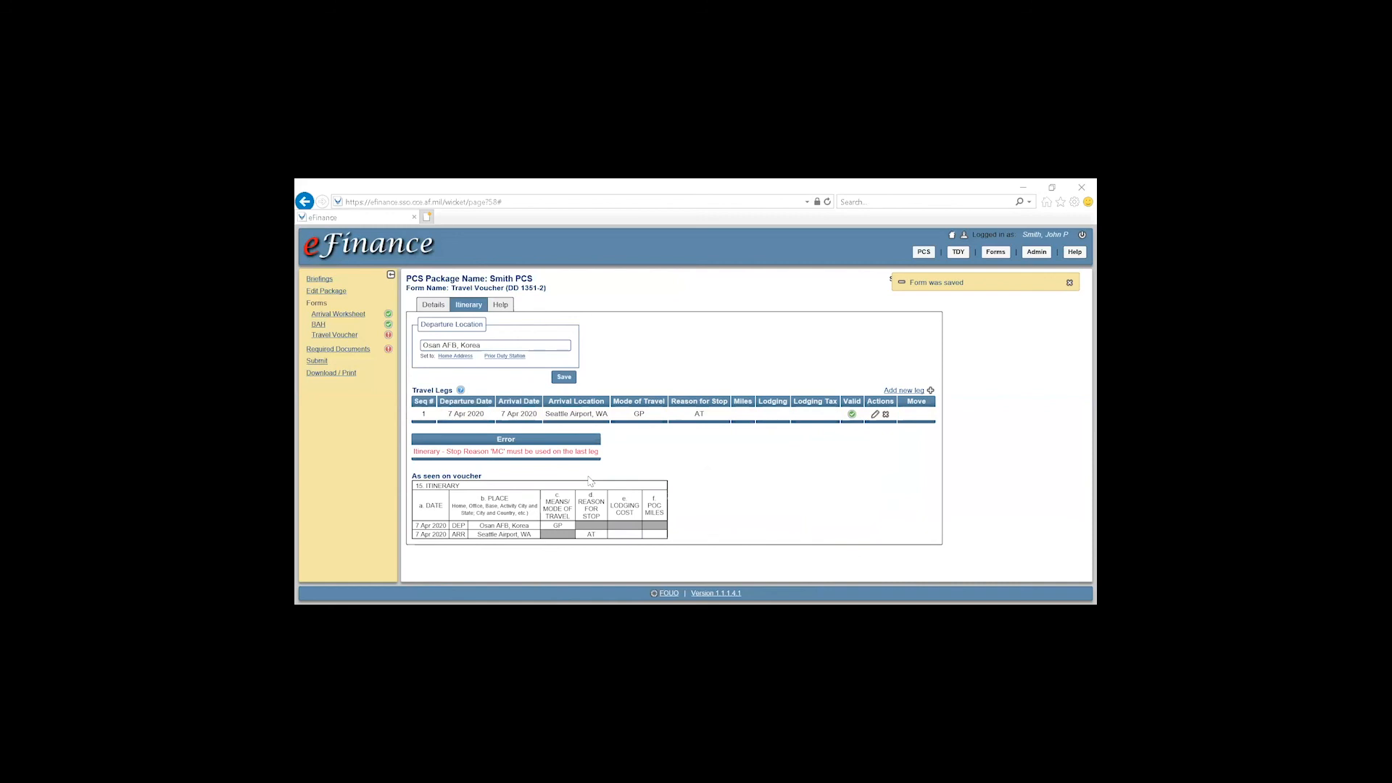
Start a new leg departing 7 Apr 2020 by Commercial Plane, arriving 8 Apr 2020
{"action": "left_click", "coordinate": [904, 390]}
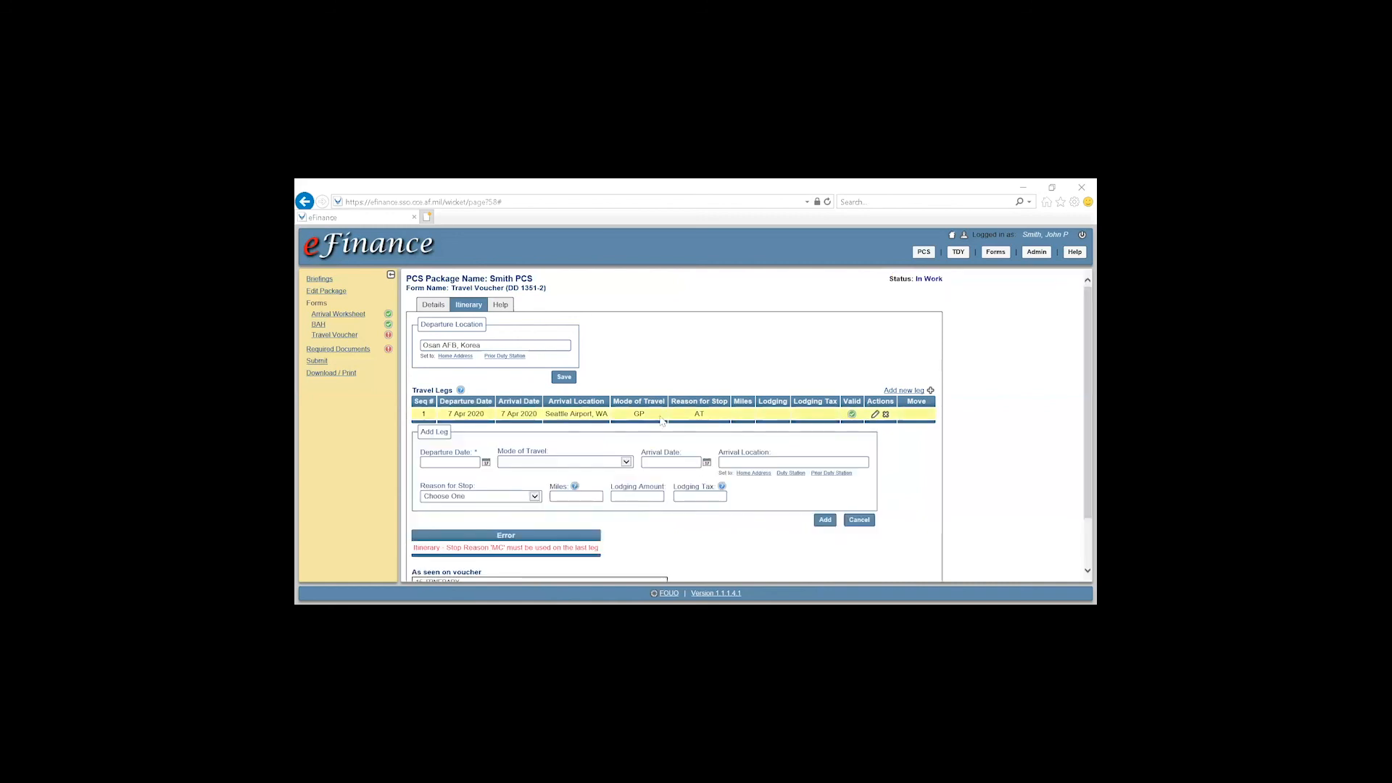
{"action": "left_click", "coordinate": [485, 464]}
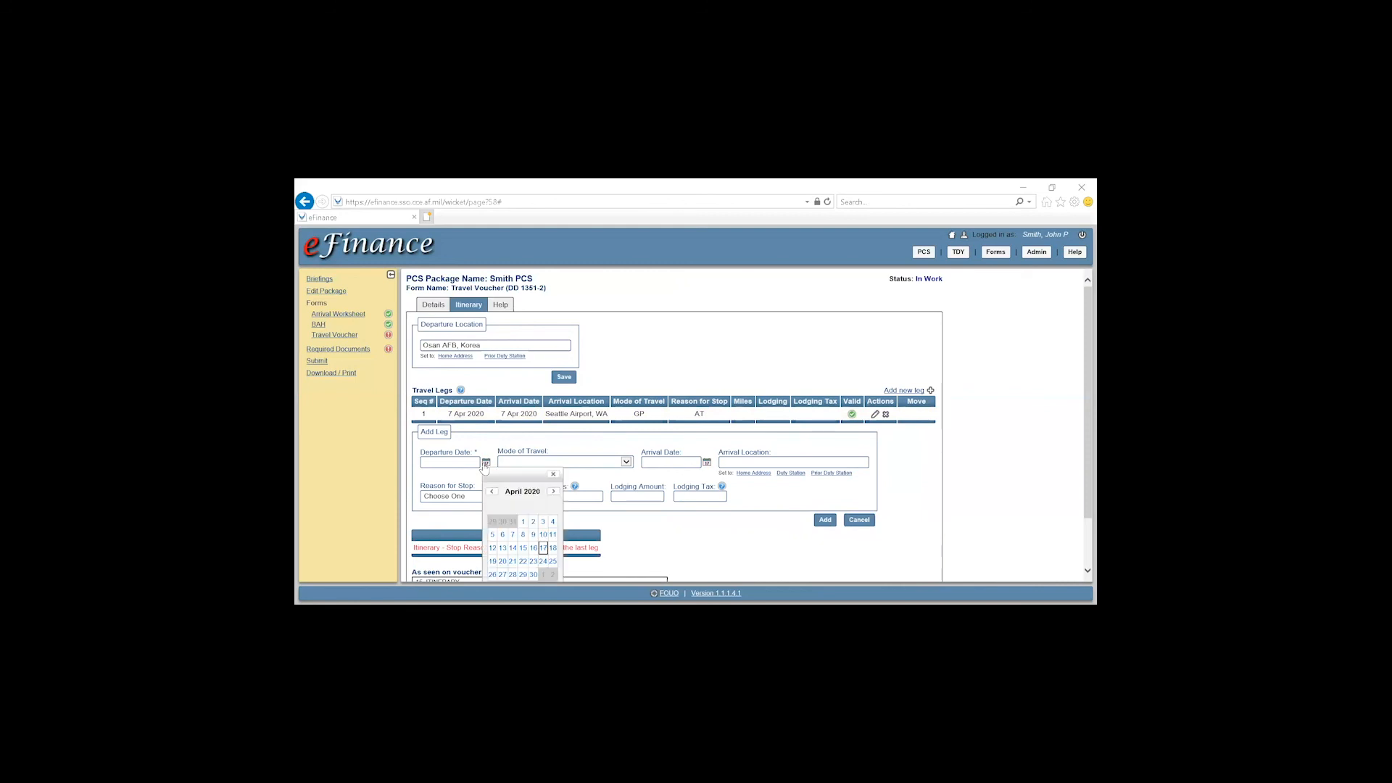
{"action": "left_click", "coordinate": [512, 534]}
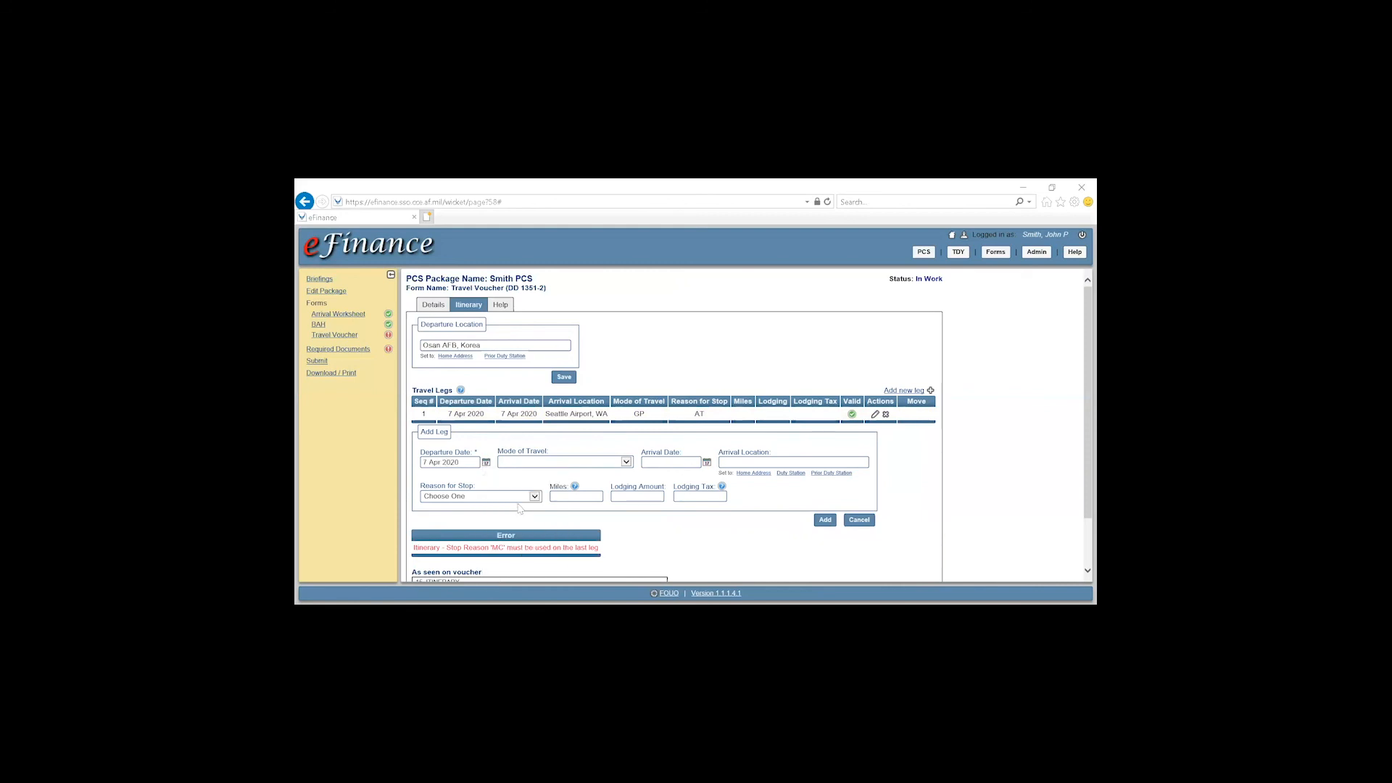
{"action": "left_click", "coordinate": [562, 469]}
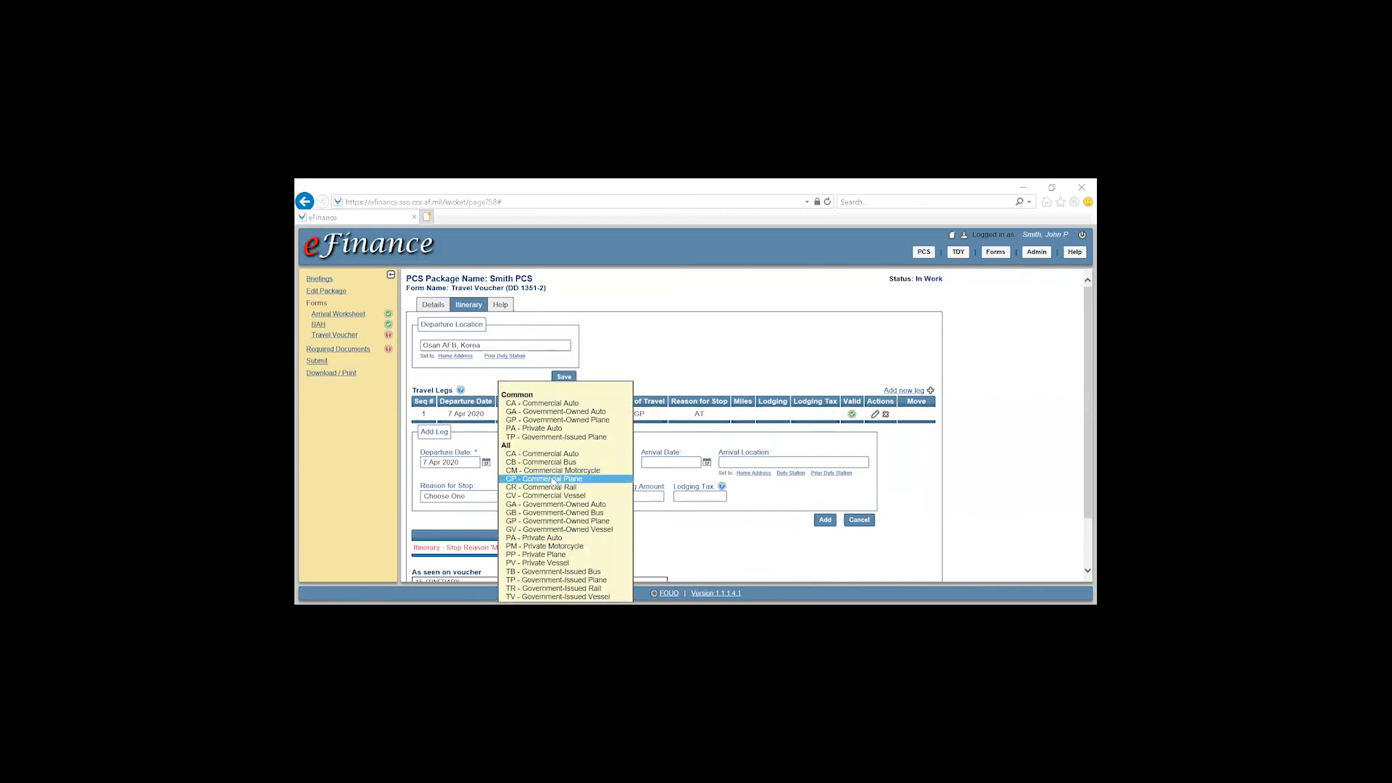
{"action": "left_click", "coordinate": [558, 478]}
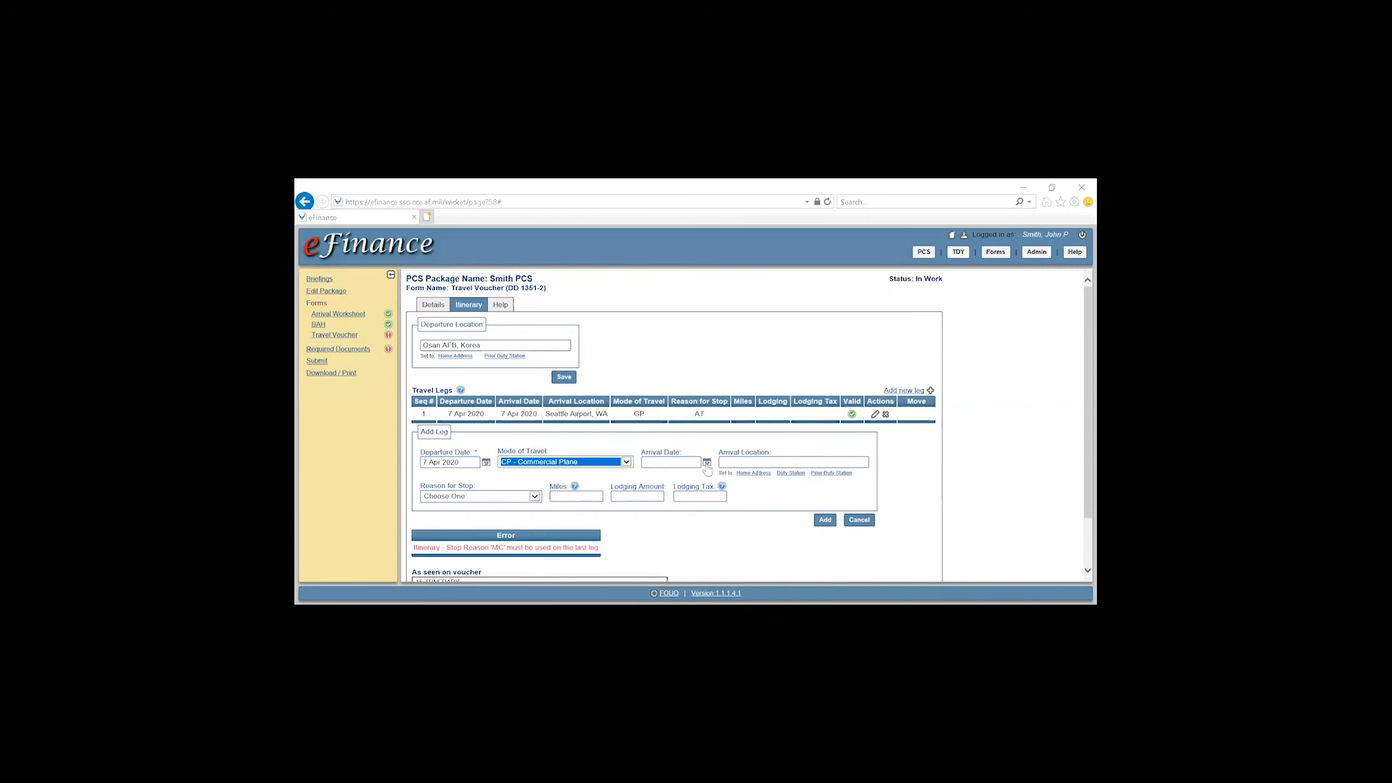
{"action": "left_click", "coordinate": [707, 466]}
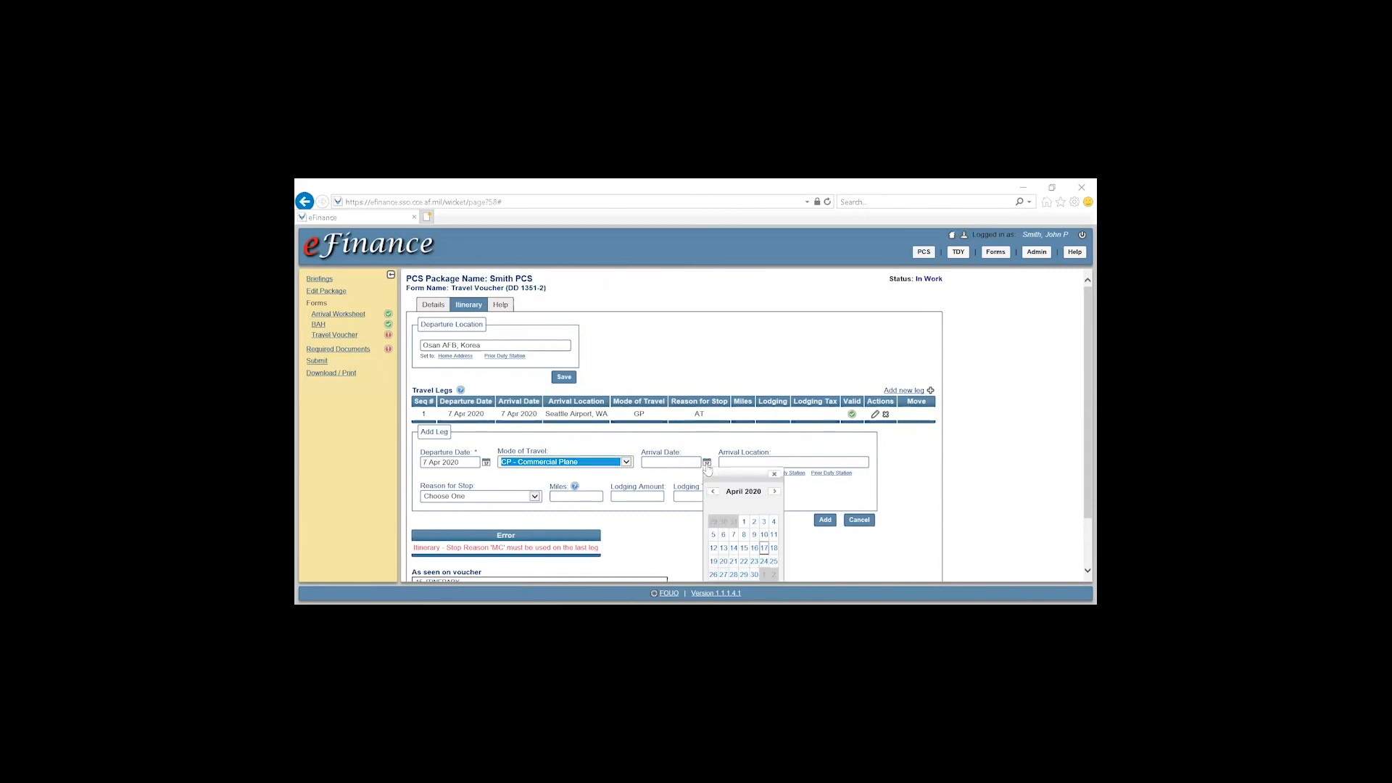
{"action": "left_click", "coordinate": [745, 535]}
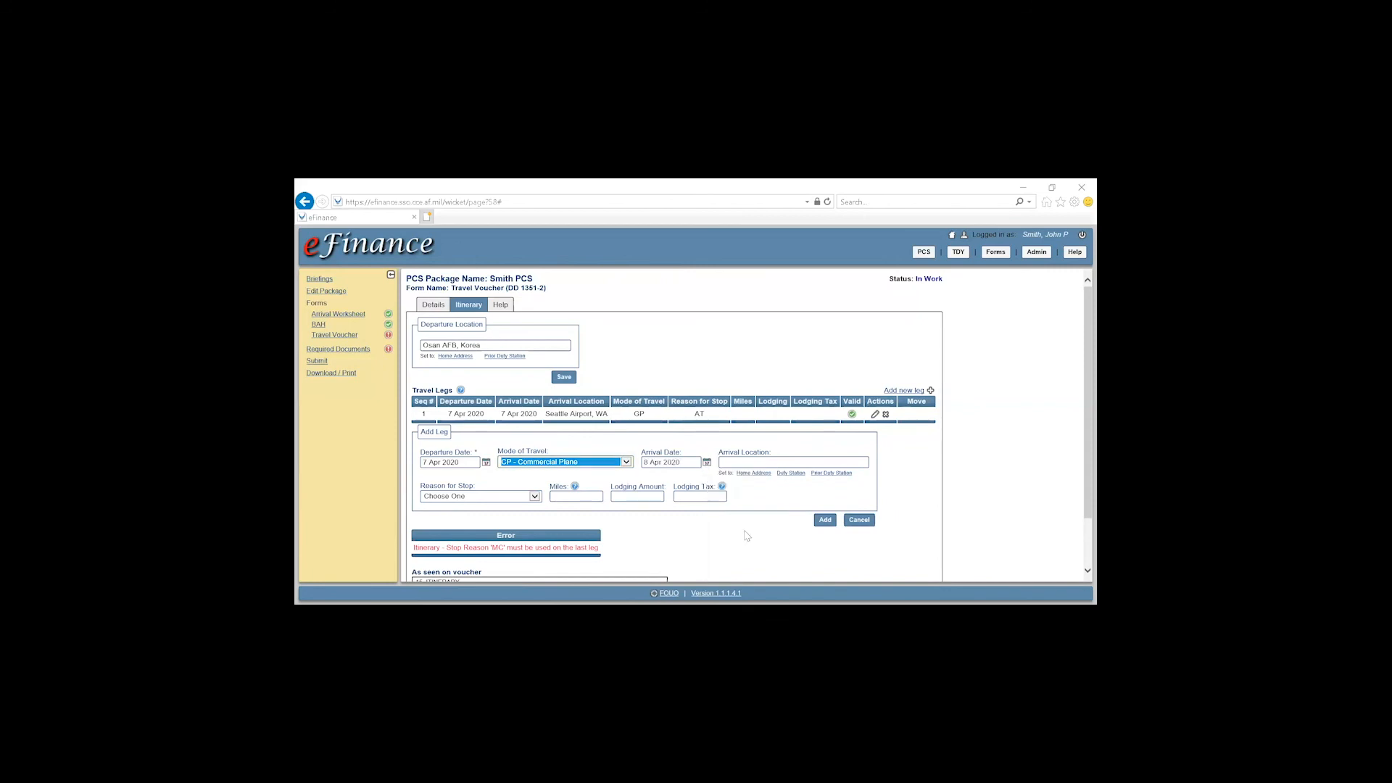
Set the arrival location to Valdosta Airport, GA, reason Awaiting Transportation, and add the leg
{"action": "left_click", "coordinate": [751, 461]}
{"action": "type", "text": "Valdosta Airport, GA"}
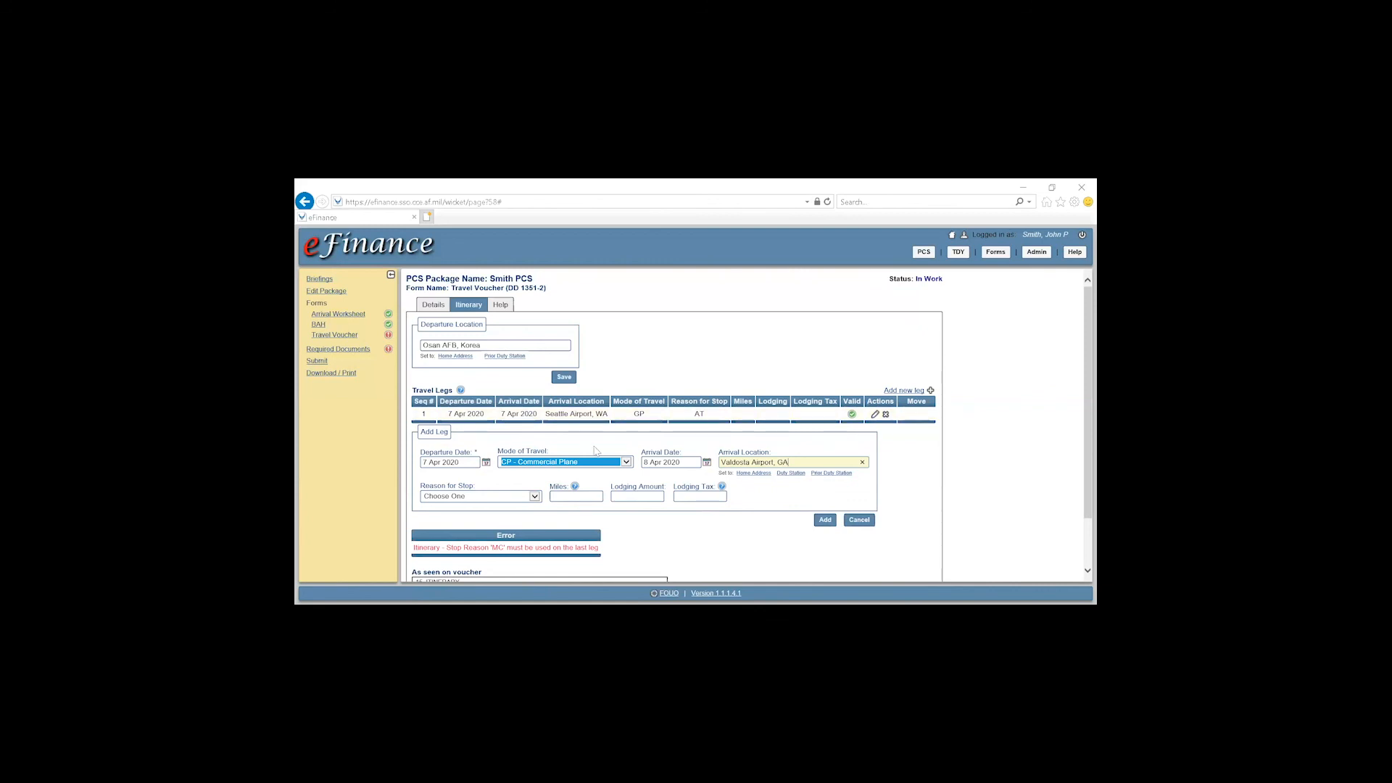
{"action": "left_click", "coordinate": [491, 497]}
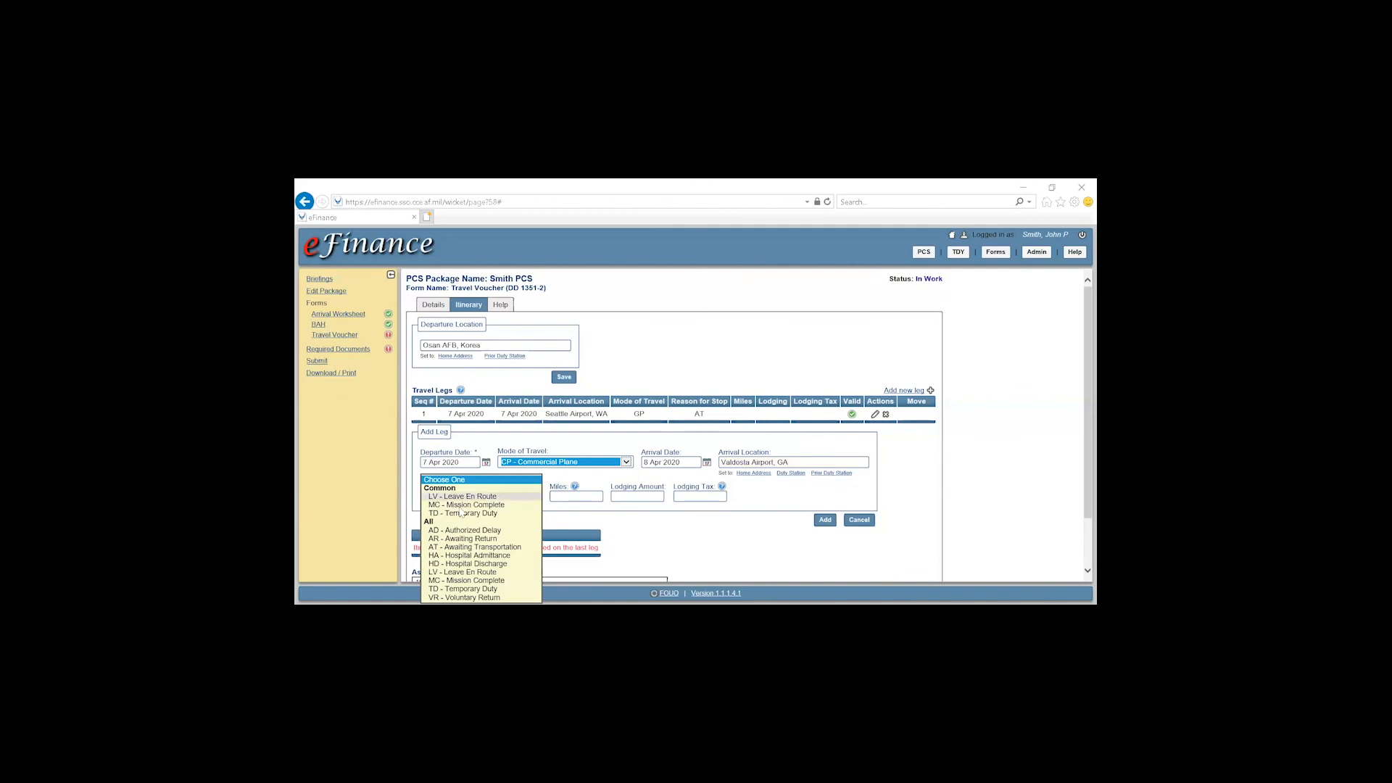
{"action": "left_click", "coordinate": [461, 547]}
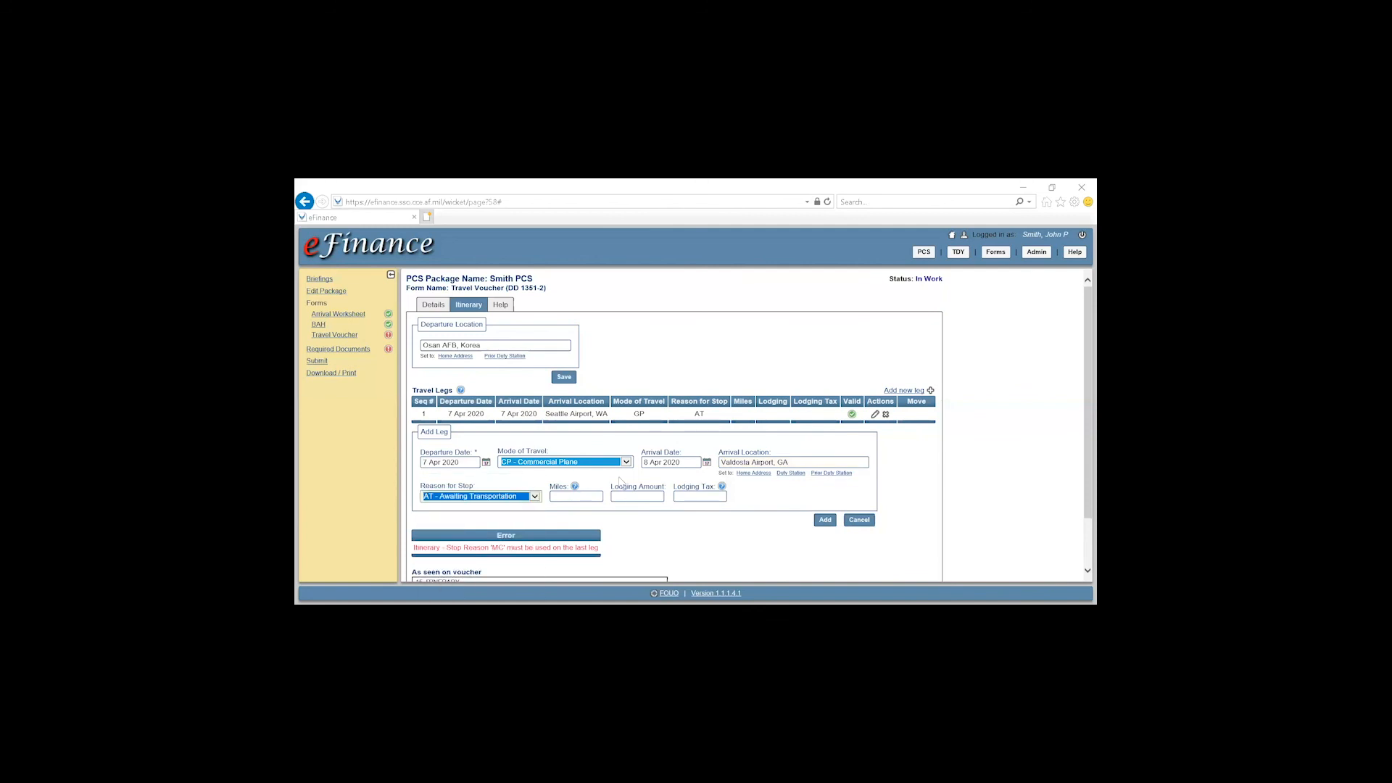
{"action": "left_click", "coordinate": [826, 520]}
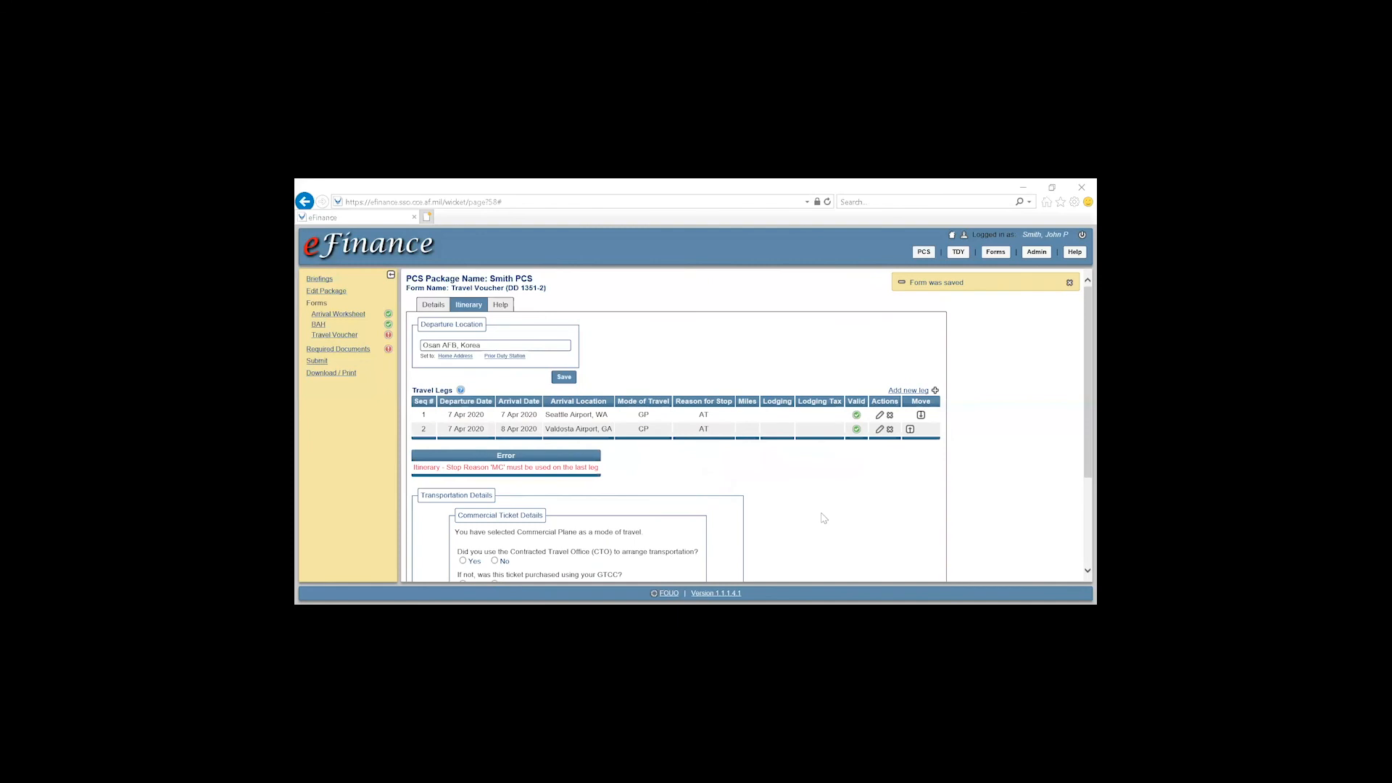
{"action": "left_click", "coordinate": [910, 391]}
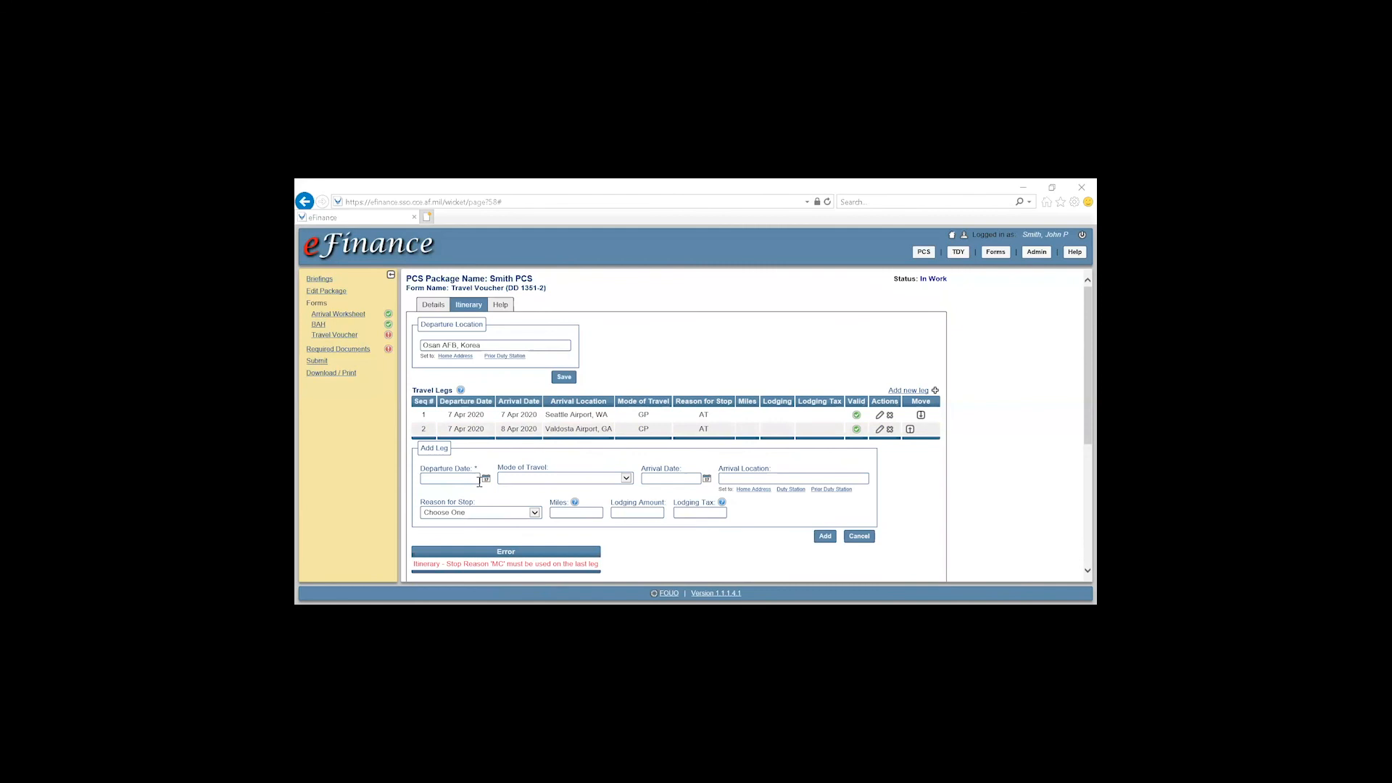
Add leg 3 on 8 Apr 2020 by Private Auto to duty station Moody AFB, GA, reason Mission Complete
{"action": "left_click", "coordinate": [485, 479]}
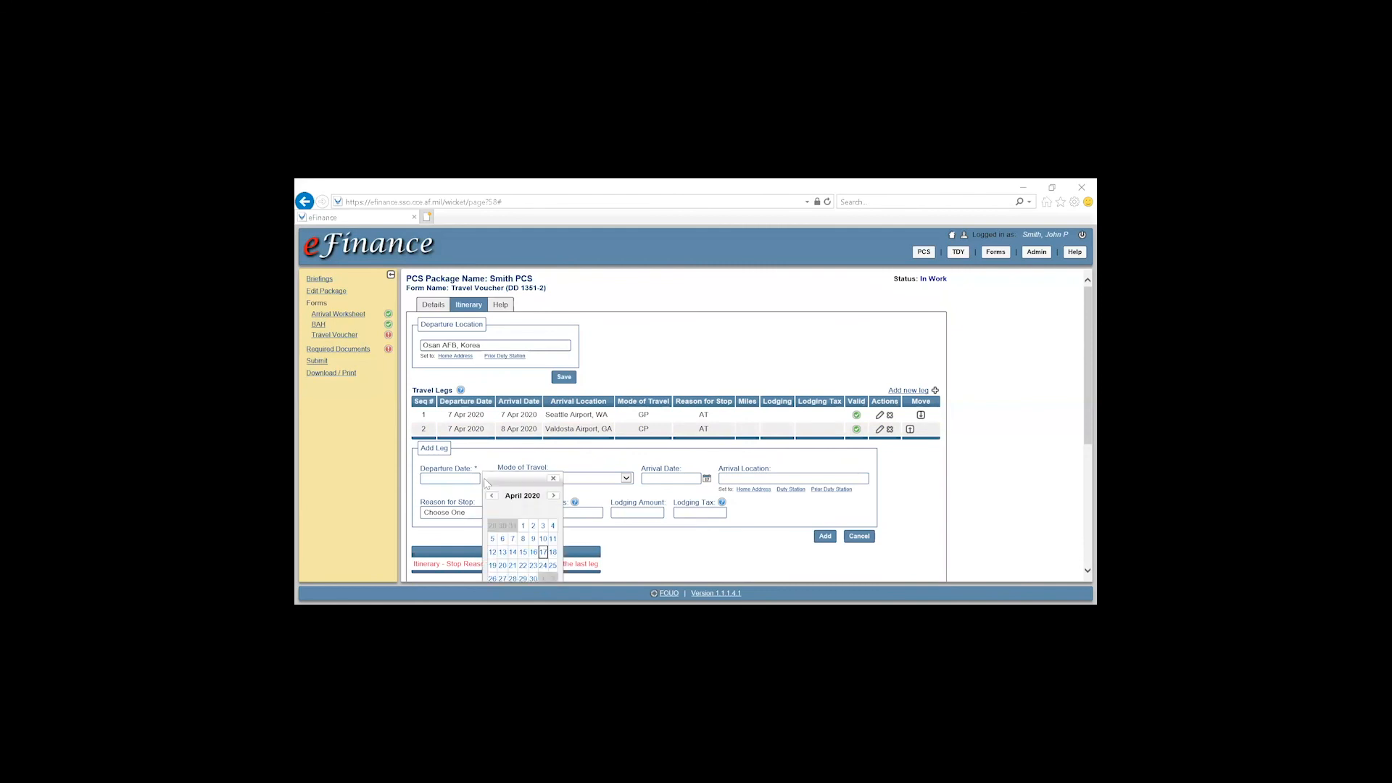
{"action": "left_click", "coordinate": [525, 540]}
{"action": "left_click", "coordinate": [583, 479]}
{"action": "left_click", "coordinate": [584, 479]}
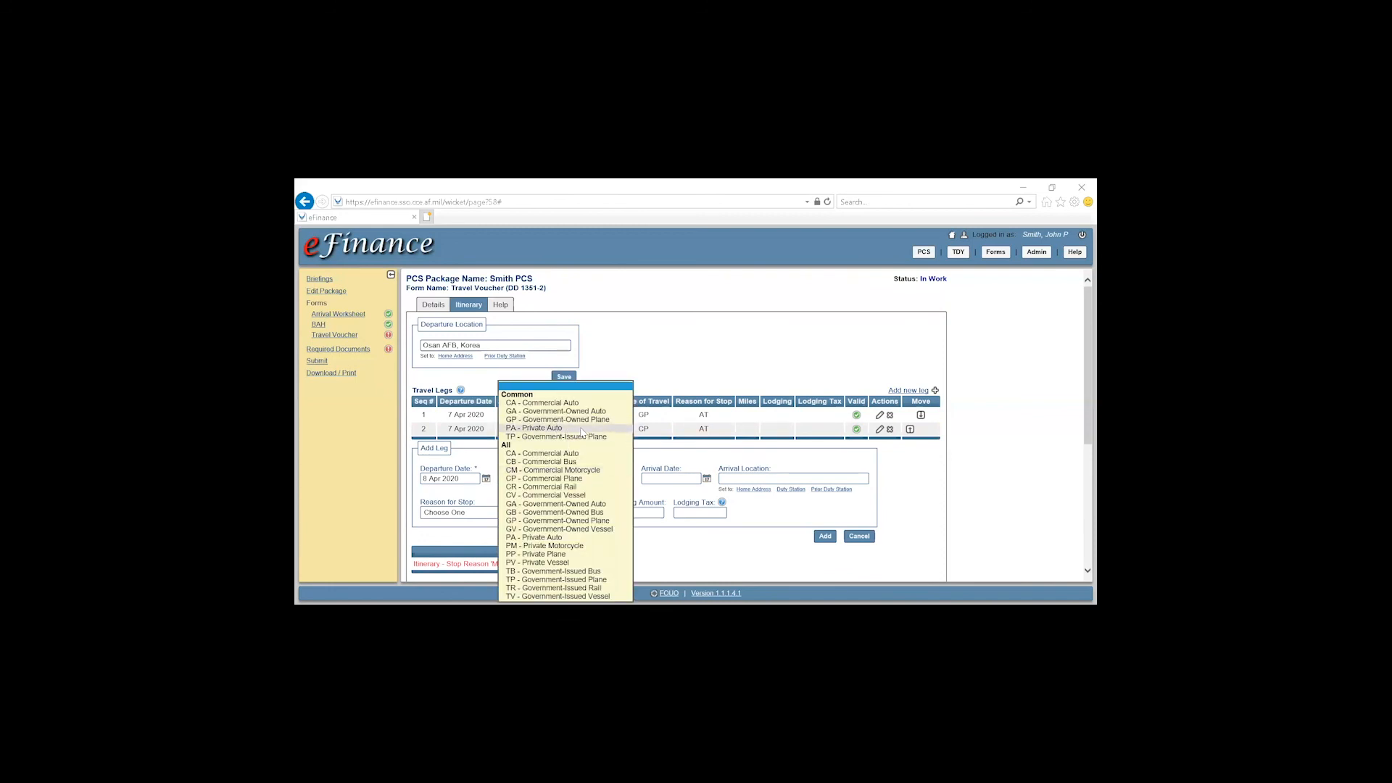
{"action": "left_click", "coordinate": [582, 429]}
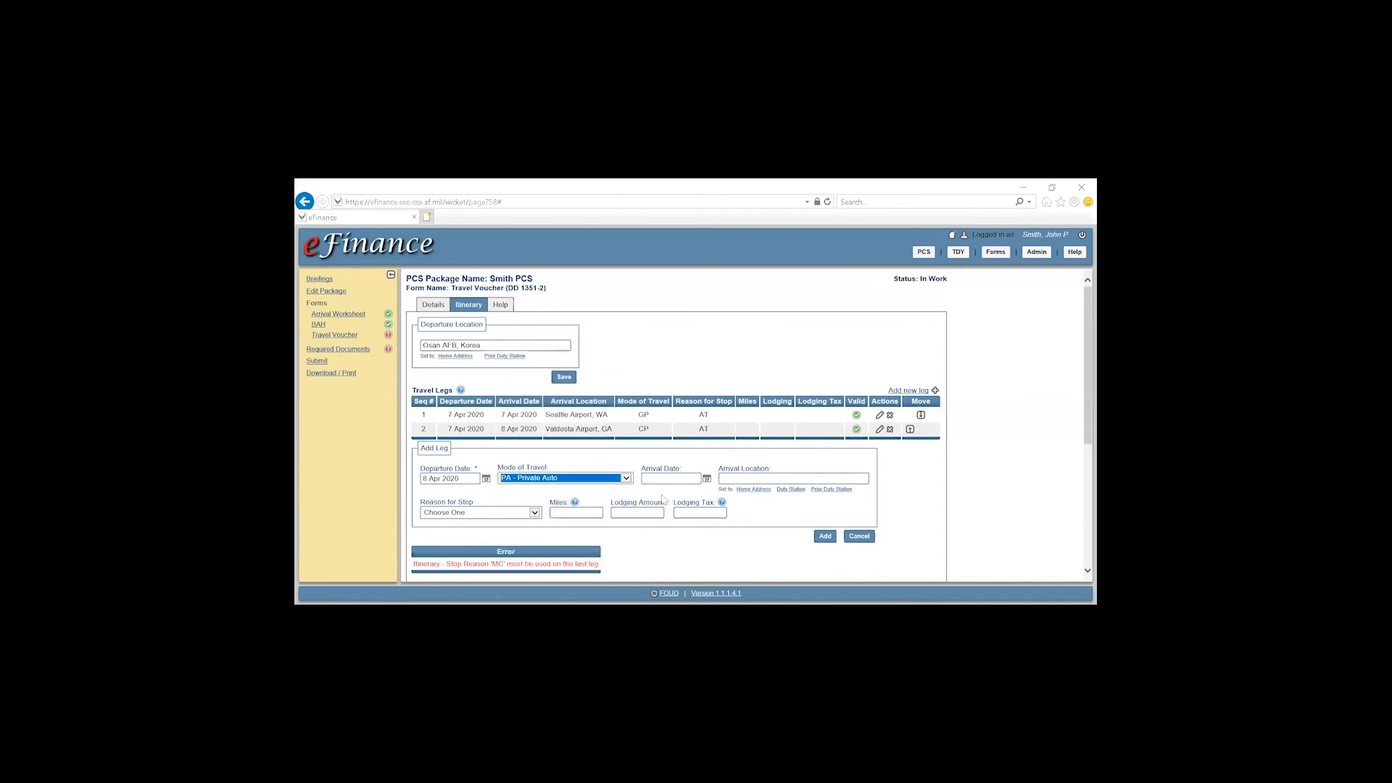
{"action": "left_click", "coordinate": [707, 479]}
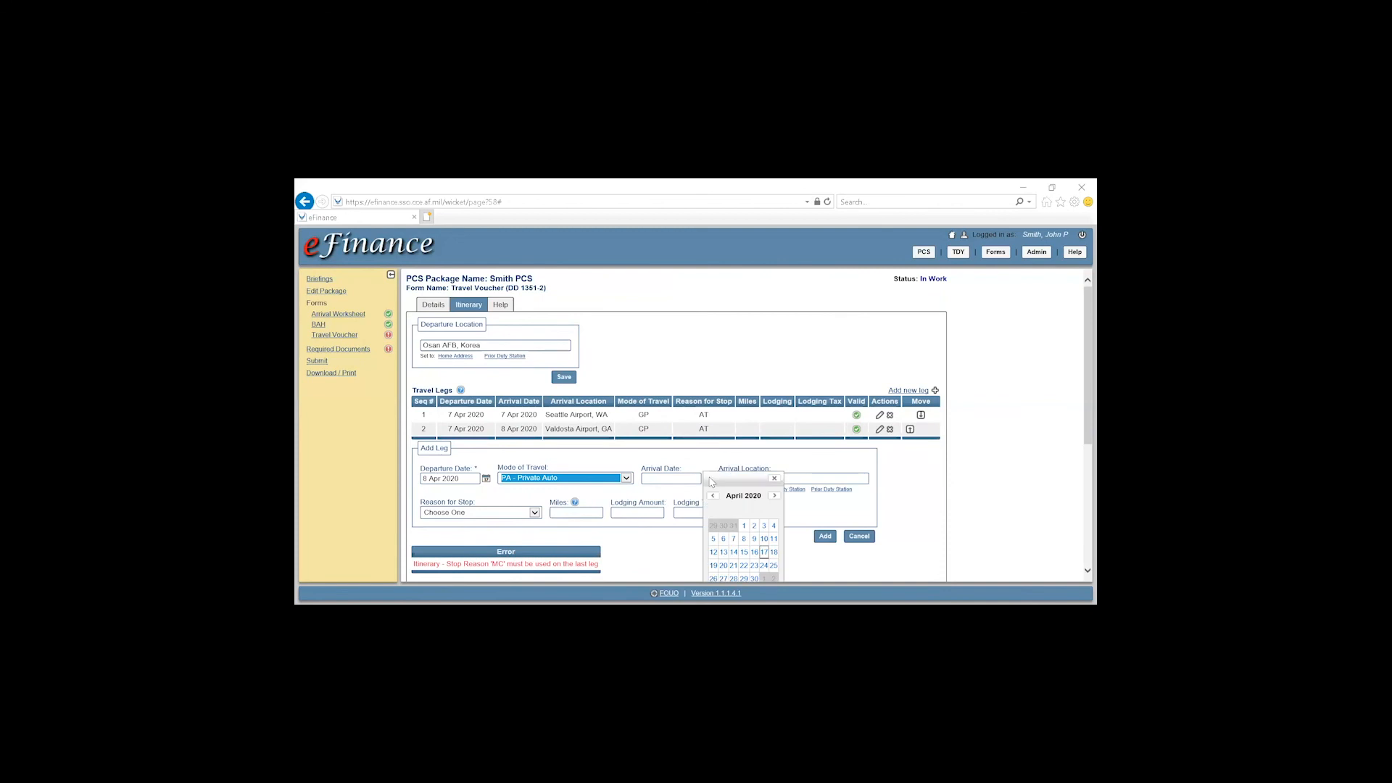
{"action": "left_click", "coordinate": [744, 539]}
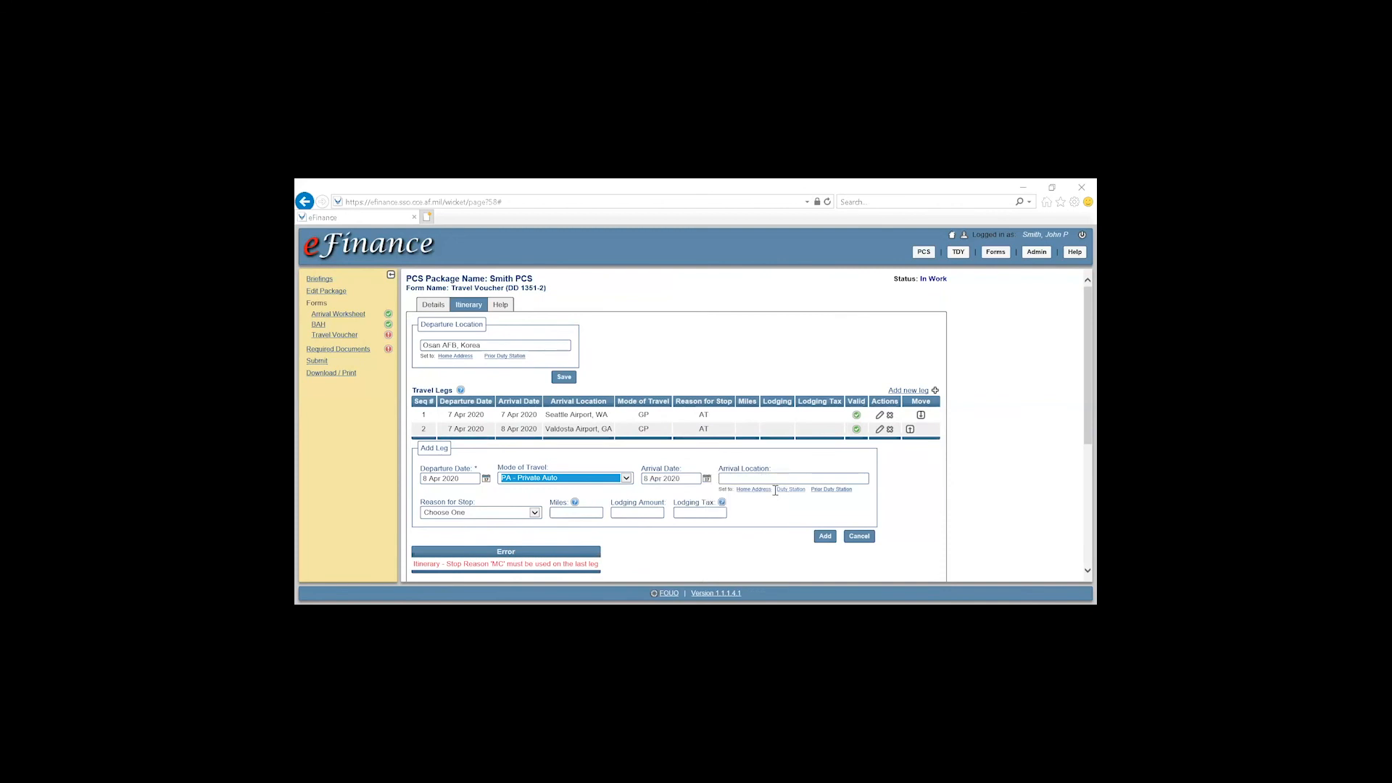
{"action": "left_click", "coordinate": [782, 492]}
{"action": "left_click", "coordinate": [472, 513]}
{"action": "left_click", "coordinate": [481, 504]}
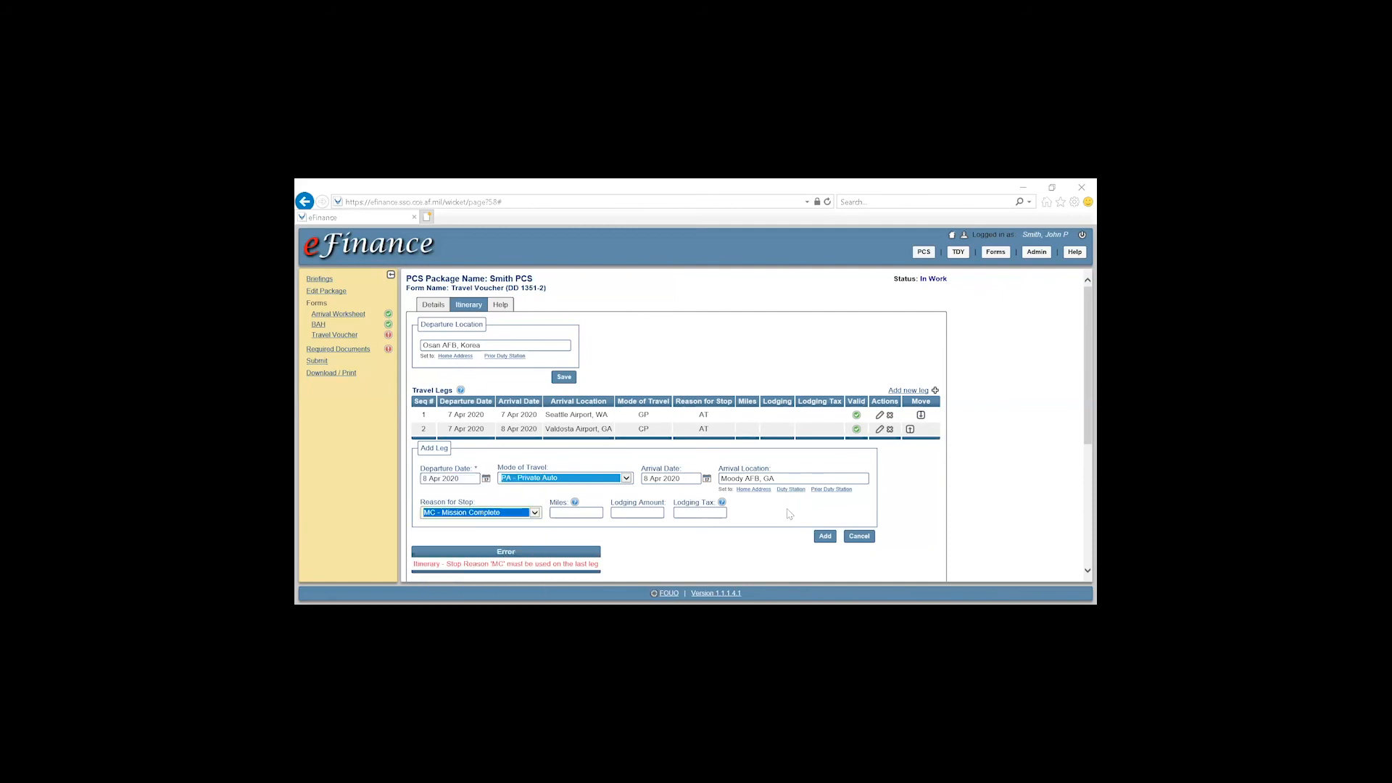
{"action": "left_click", "coordinate": [827, 540]}
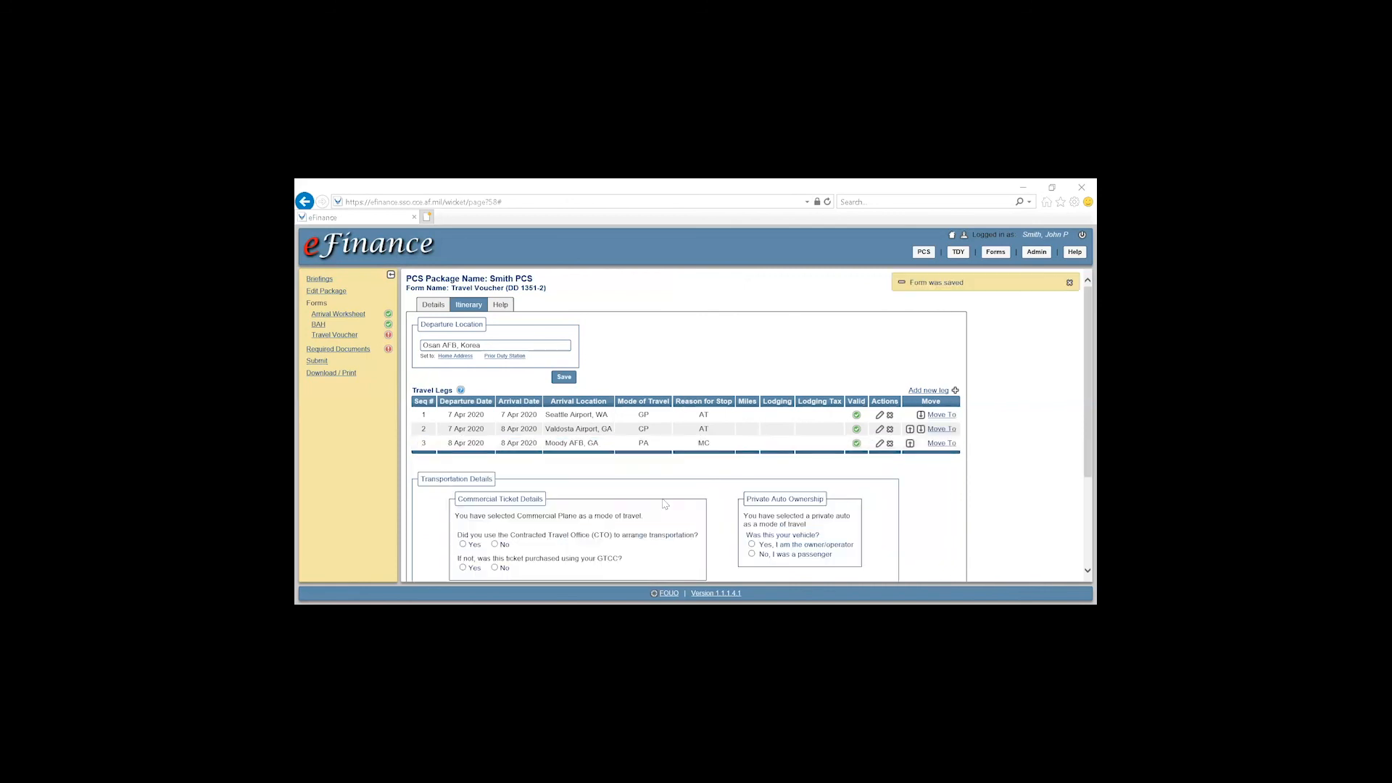
Answer the private auto ownership question with 'No, I was a passenger' and save the itinerary
{"action": "scroll", "coordinate": [580, 488], "scroll_direction": "down", "scroll_amount": 1}
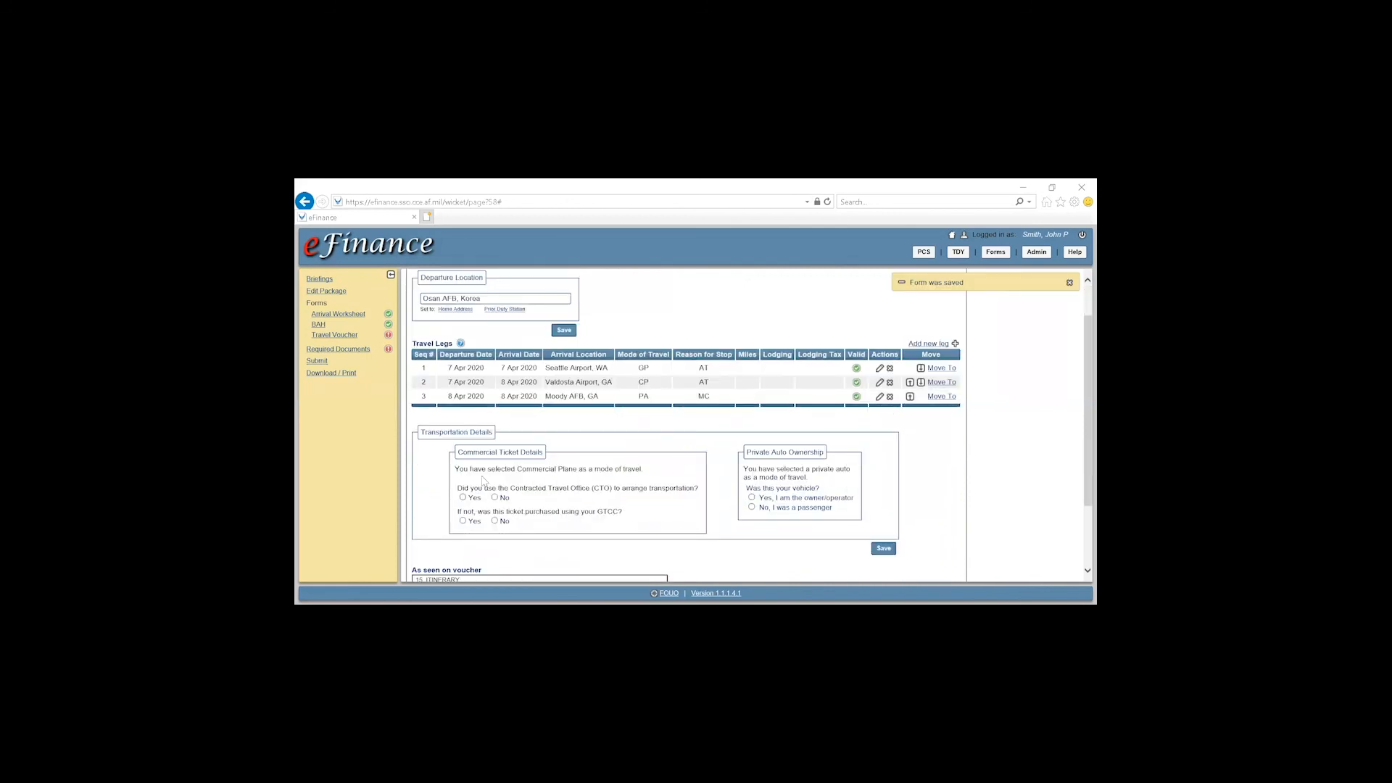
{"action": "left_click_drag", "start_coordinate": [457, 469], "coordinate": [629, 472]}
{"action": "left_click_drag", "start_coordinate": [469, 488], "coordinate": [677, 486]}
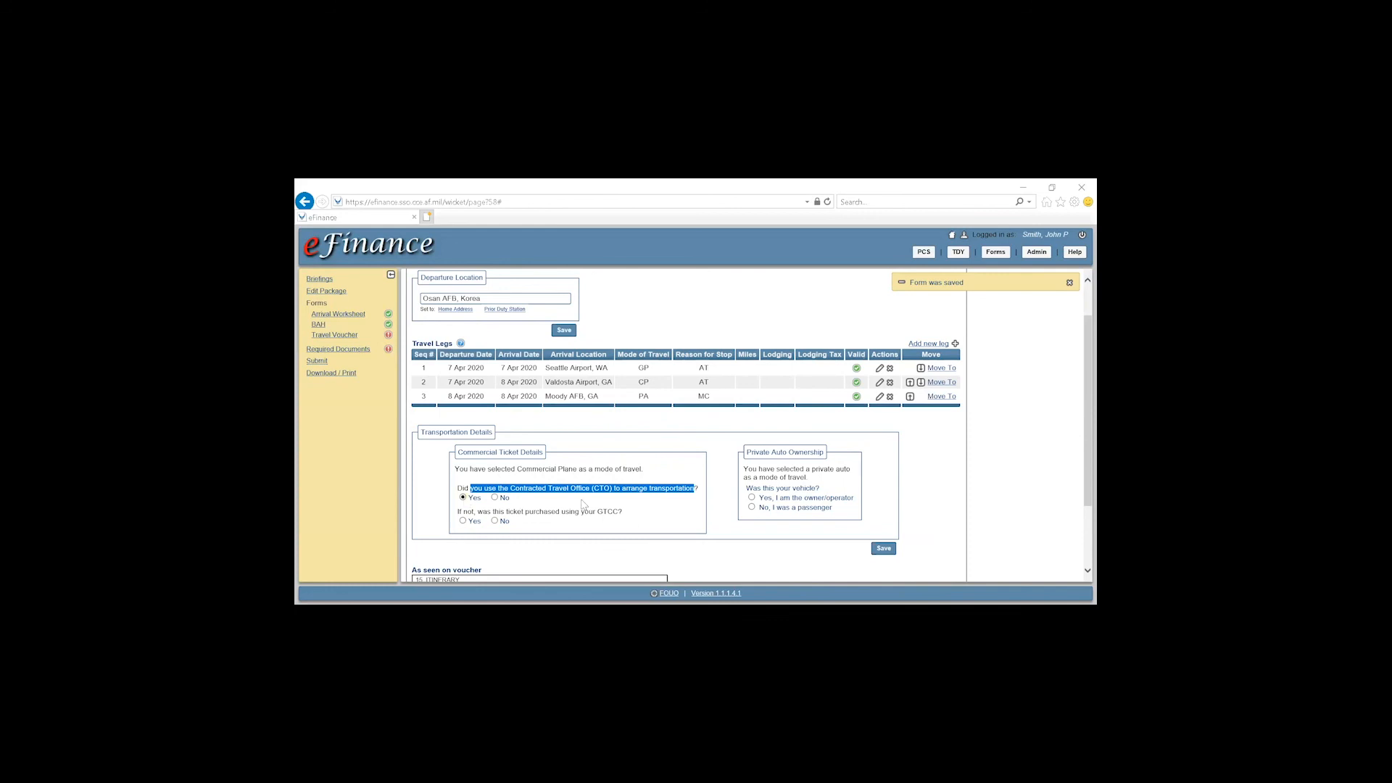
{"action": "left_click_drag", "start_coordinate": [464, 512], "coordinate": [604, 511]}
{"action": "left_click", "coordinate": [731, 499]}
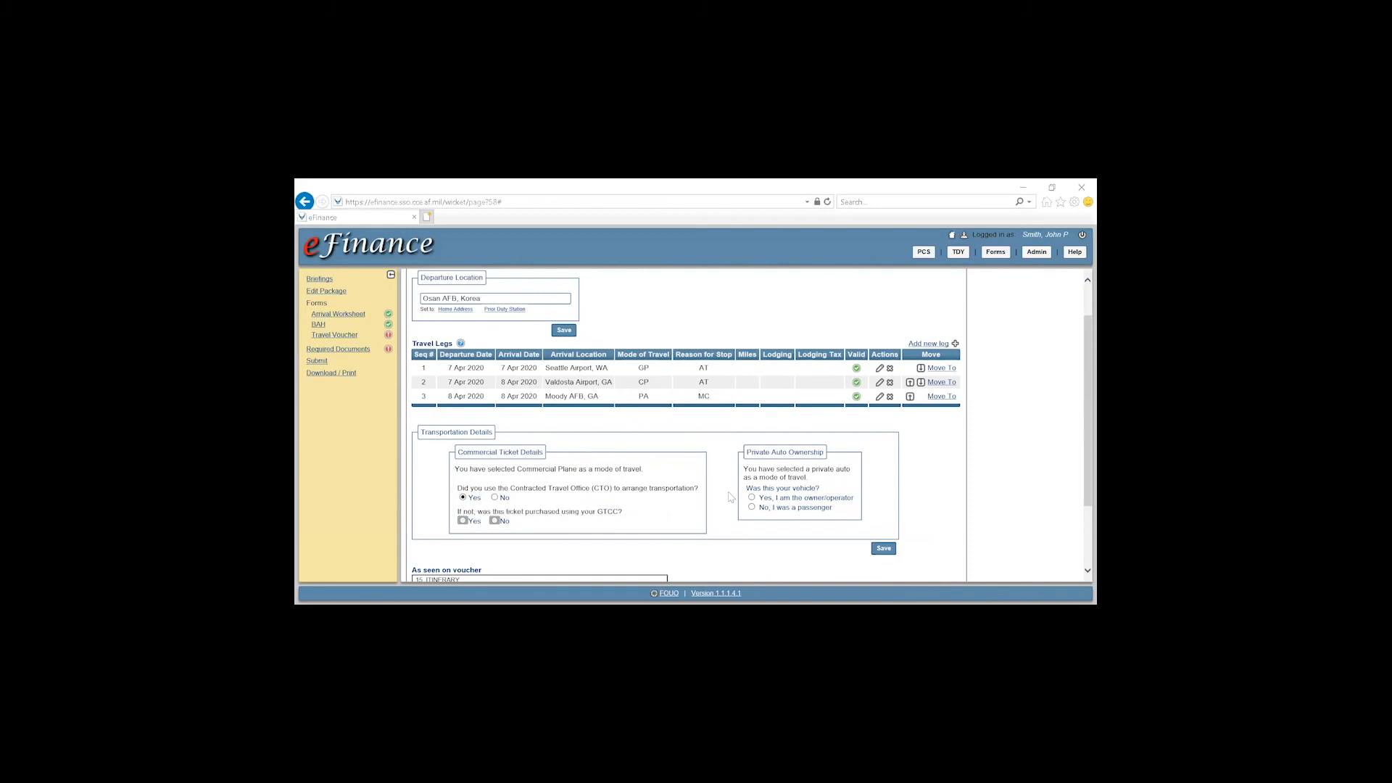
{"action": "left_click_drag", "start_coordinate": [744, 469], "coordinate": [830, 477]}
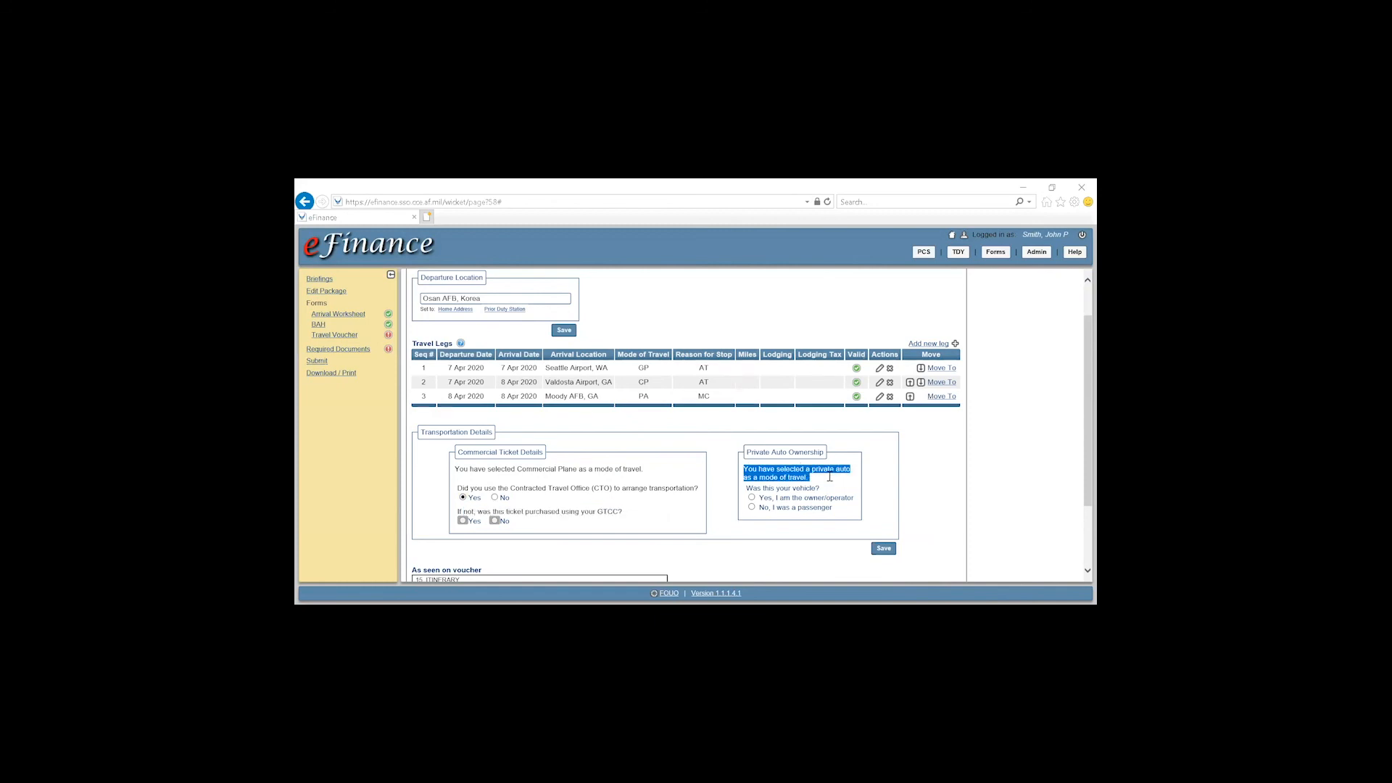
{"action": "left_click", "coordinate": [726, 482]}
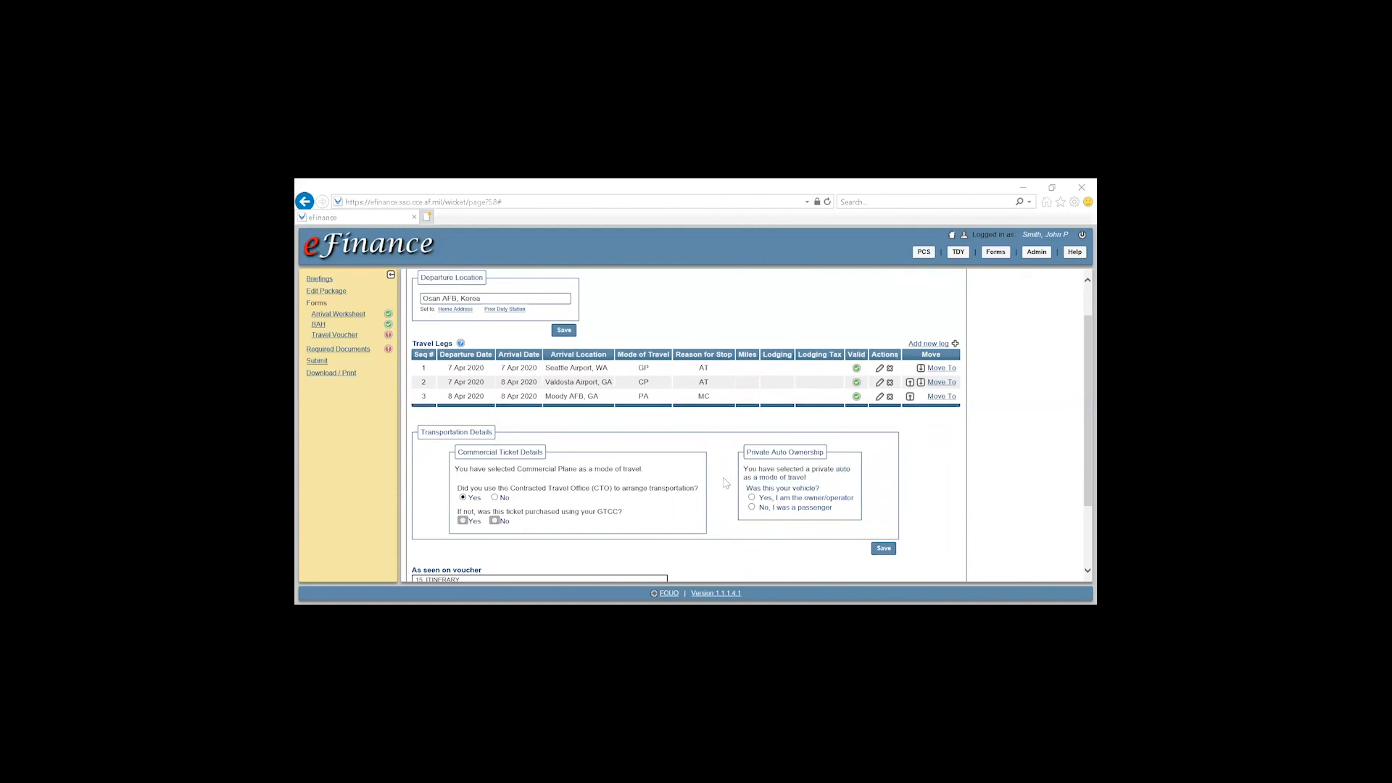
{"action": "left_click", "coordinate": [754, 508]}
{"action": "left_click", "coordinate": [884, 549]}
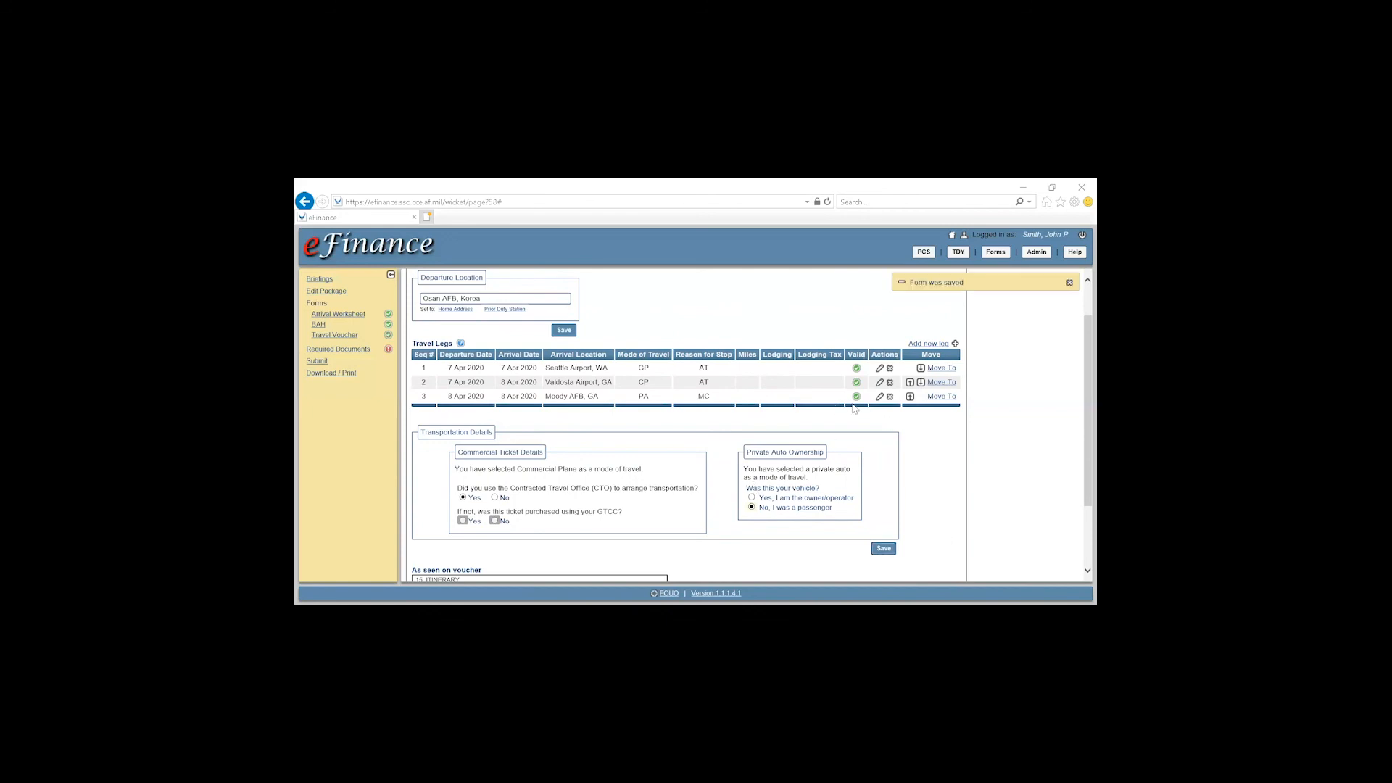
Review the saved itinerary table's Seattle, Valdosta and Moody AFB rows and their dates
{"action": "scroll", "coordinate": [948, 410], "scroll_direction": "down", "scroll_amount": 2}
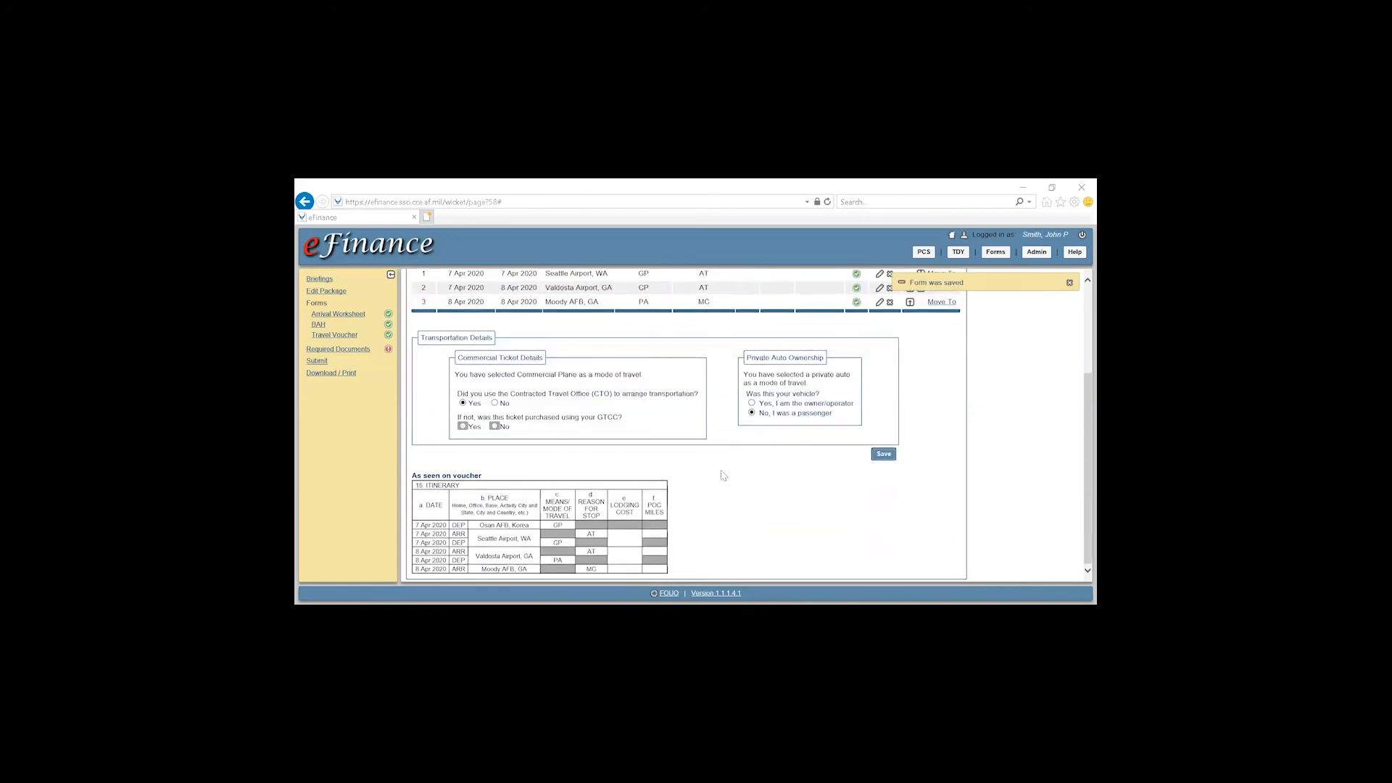
{"action": "left_click_drag", "start_coordinate": [474, 535], "coordinate": [525, 553]}
{"action": "left_click", "coordinate": [525, 553]}
{"action": "left_click_drag", "start_coordinate": [416, 551], "coordinate": [446, 552]}
{"action": "left_click", "coordinate": [433, 561]}
{"action": "left_click_drag", "start_coordinate": [416, 561], "coordinate": [502, 571]}
{"action": "left_click", "coordinate": [430, 563]}
{"action": "left_click", "coordinate": [578, 571]}
{"action": "scroll", "coordinate": [451, 439], "scroll_direction": "up", "scroll_amount": 3}
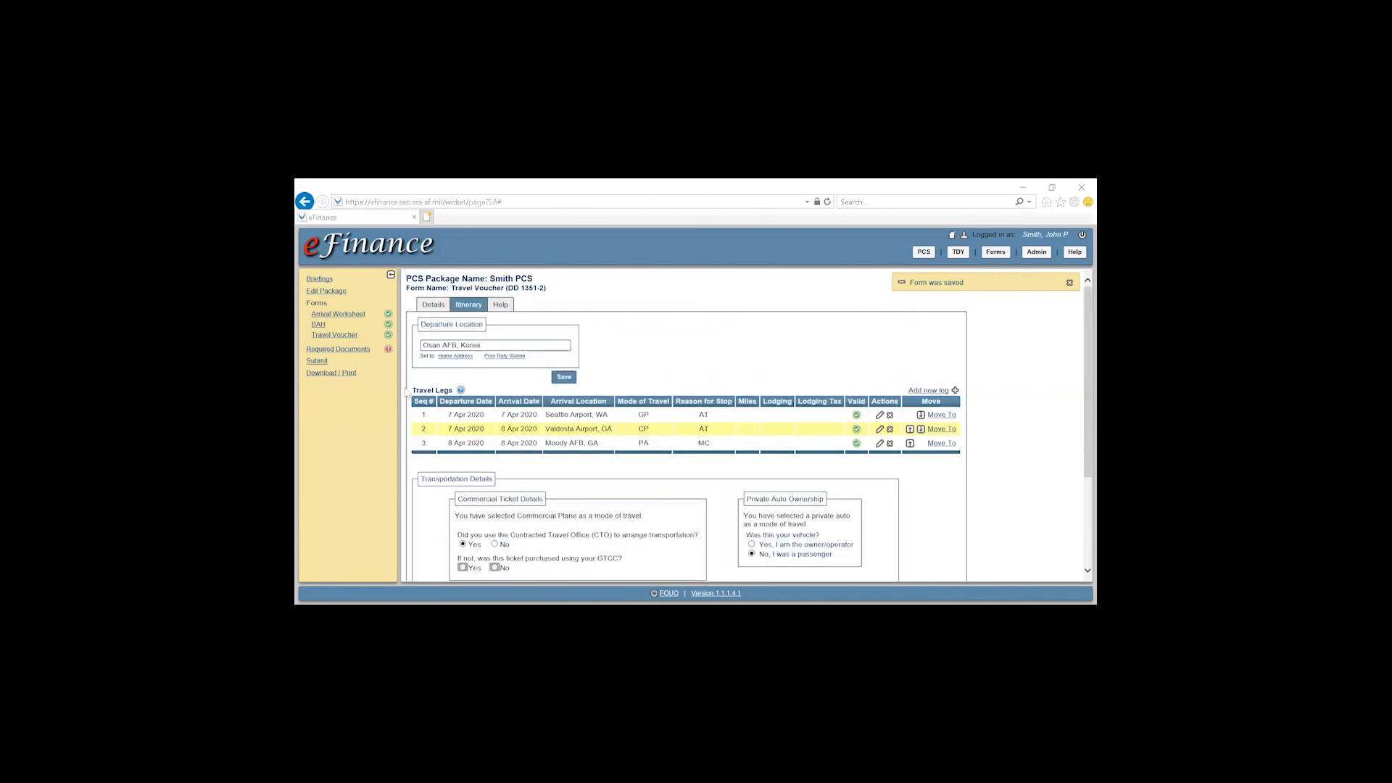
Go to the package's Required Documents list and view the Travel Orders upload options
{"action": "left_click", "coordinate": [352, 348]}
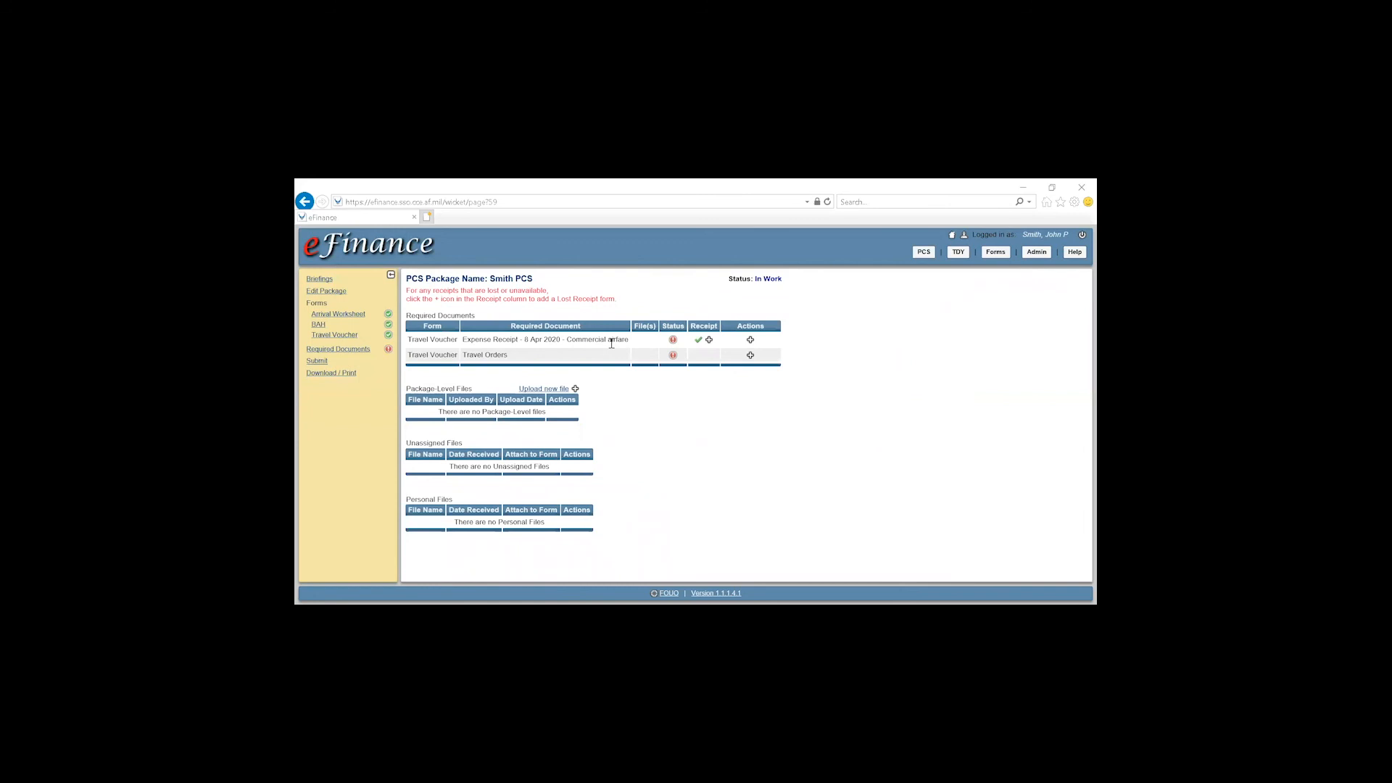
{"action": "left_click", "coordinate": [750, 356]}
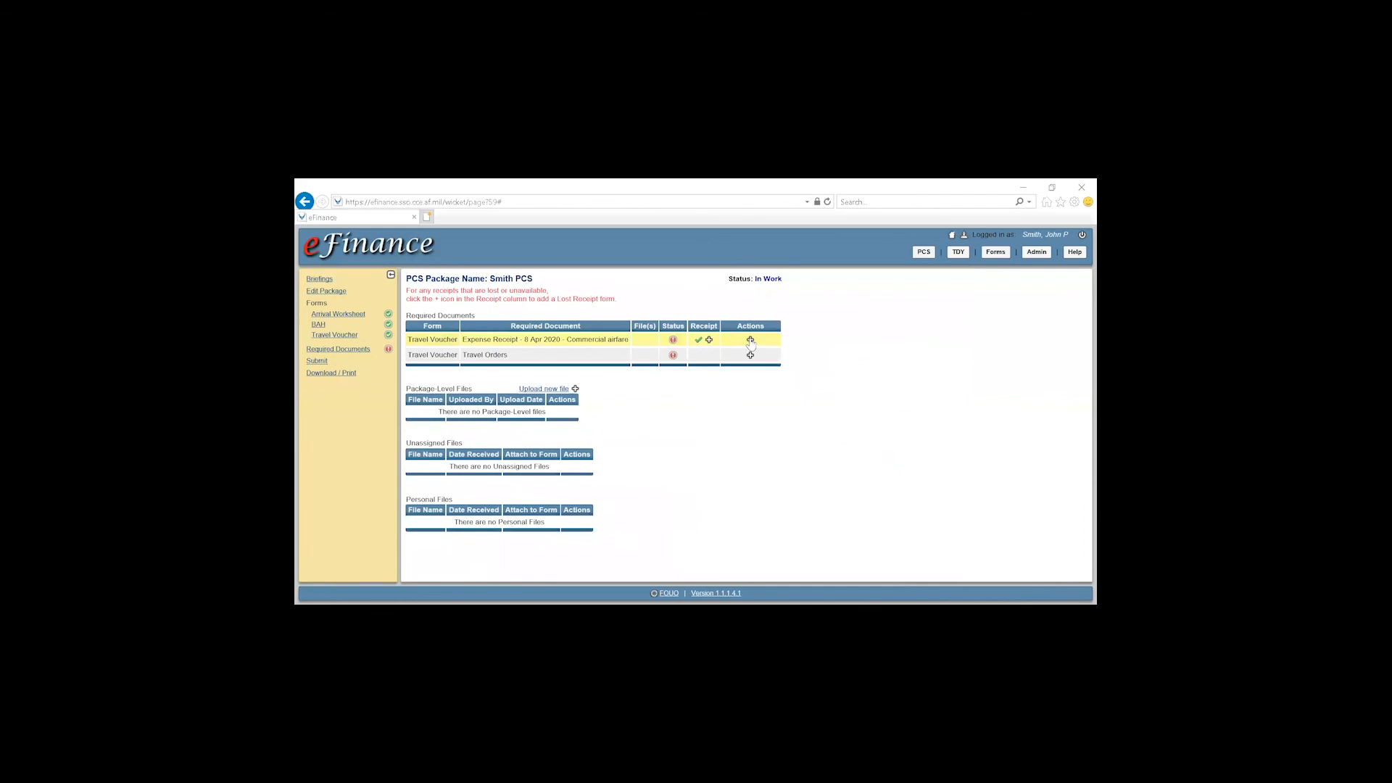
Attach a new Lost Receipt form with instance name LRF to the airfare receipt and open it
{"action": "left_click", "coordinate": [709, 341]}
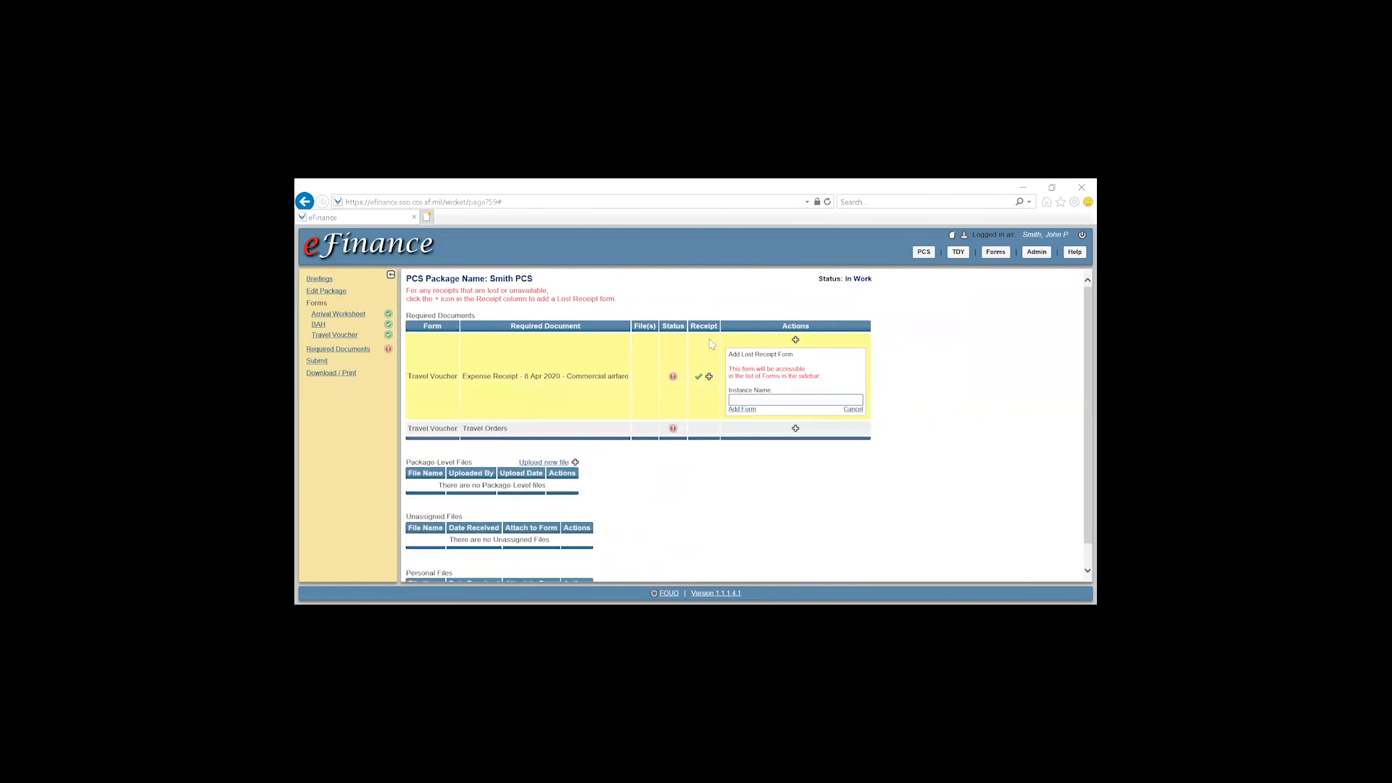
{"action": "left_click", "coordinate": [750, 400]}
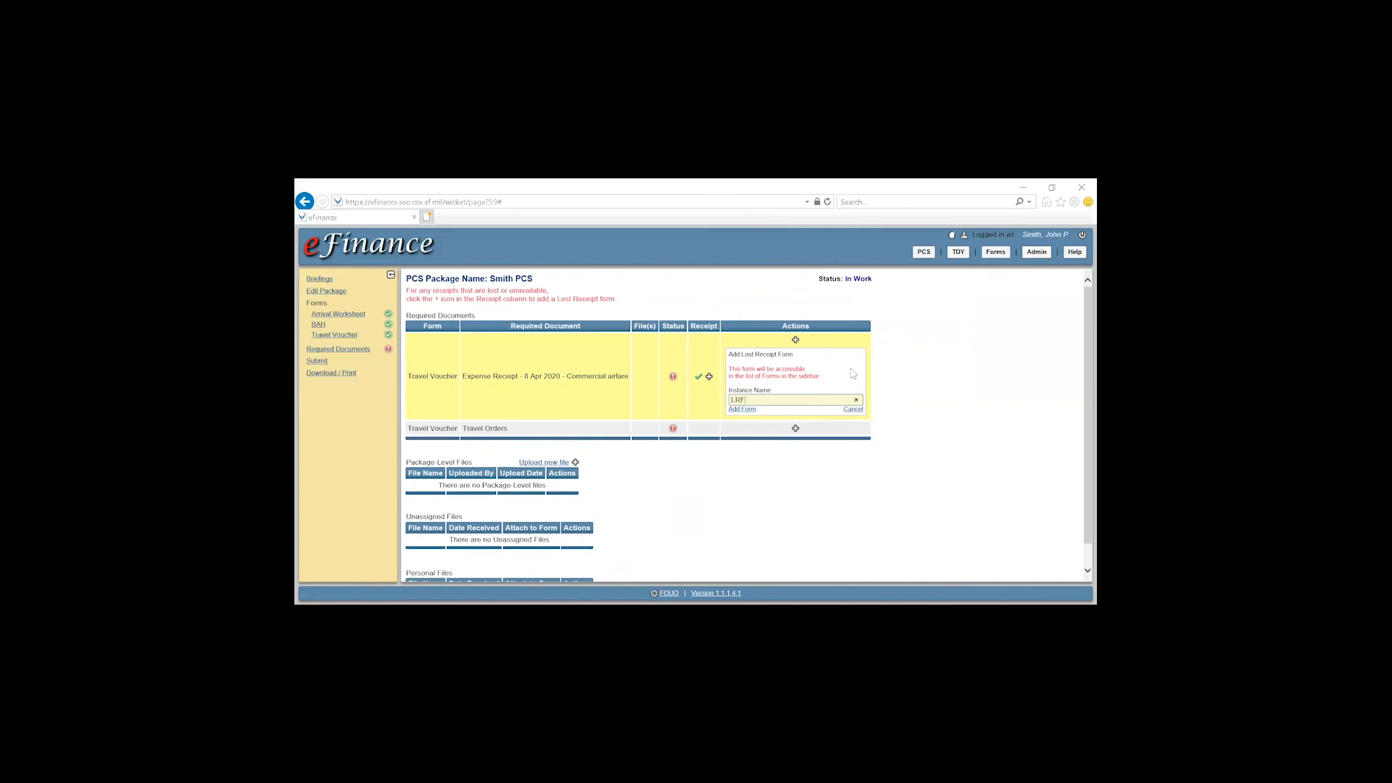
{"action": "left_click", "coordinate": [741, 410]}
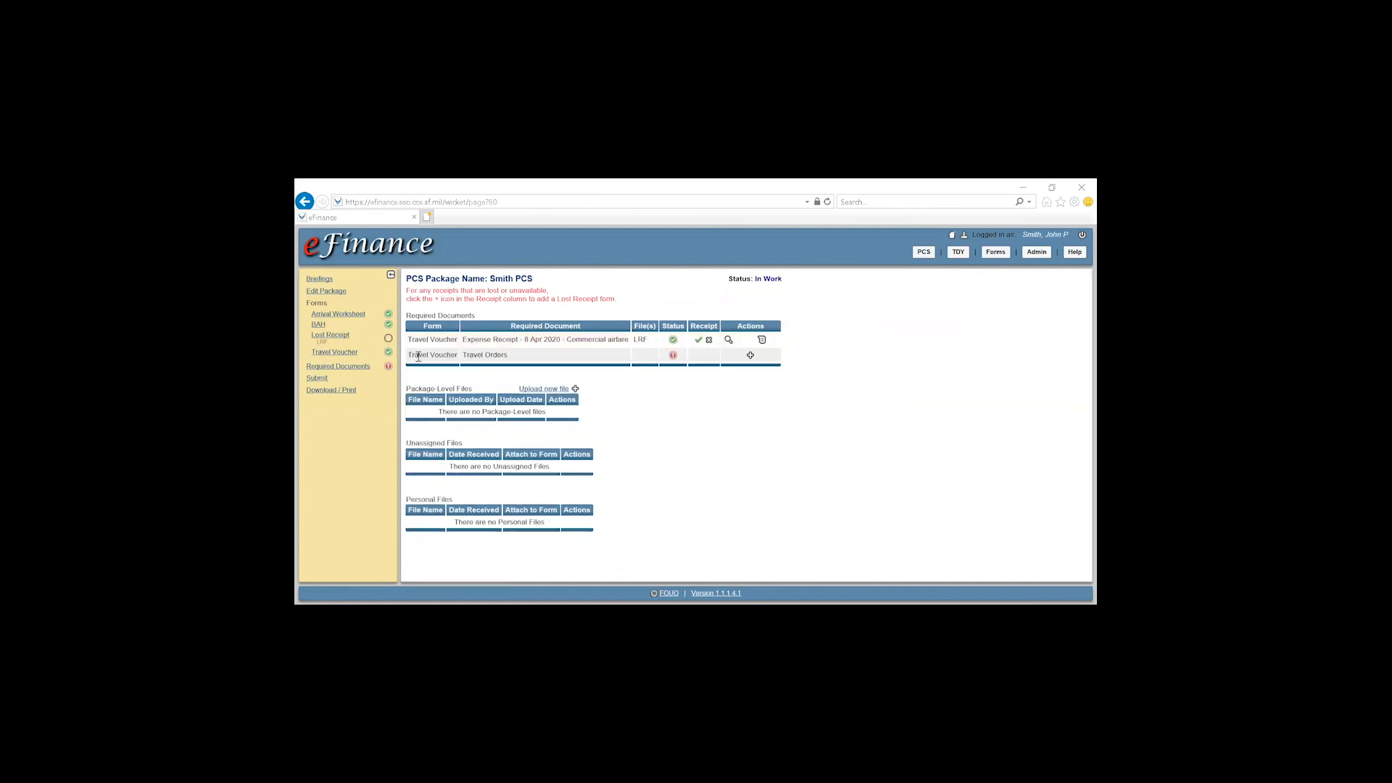
{"action": "left_click", "coordinate": [335, 340]}
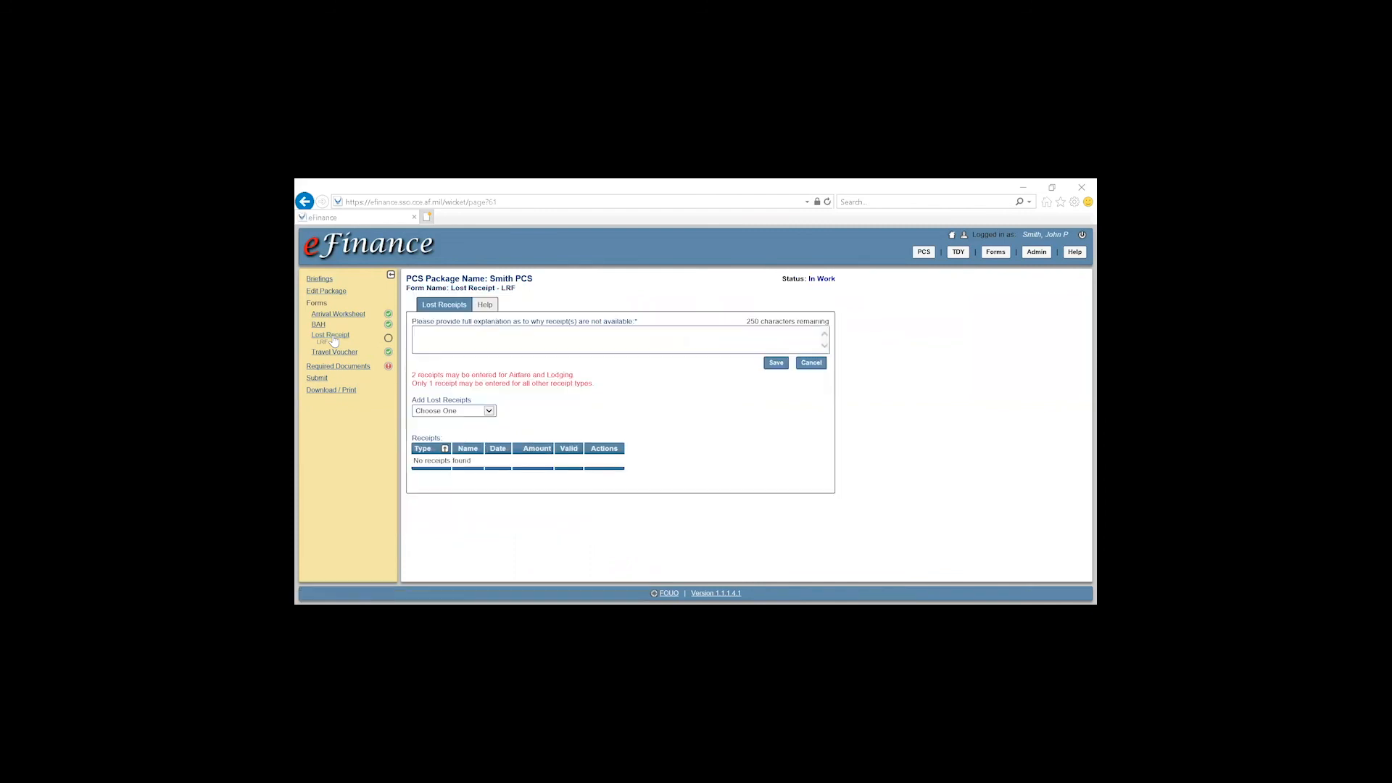
Enter and save the explanation 'Proper receipt not provided.' on the LRF form
{"action": "left_click", "coordinate": [470, 338]}
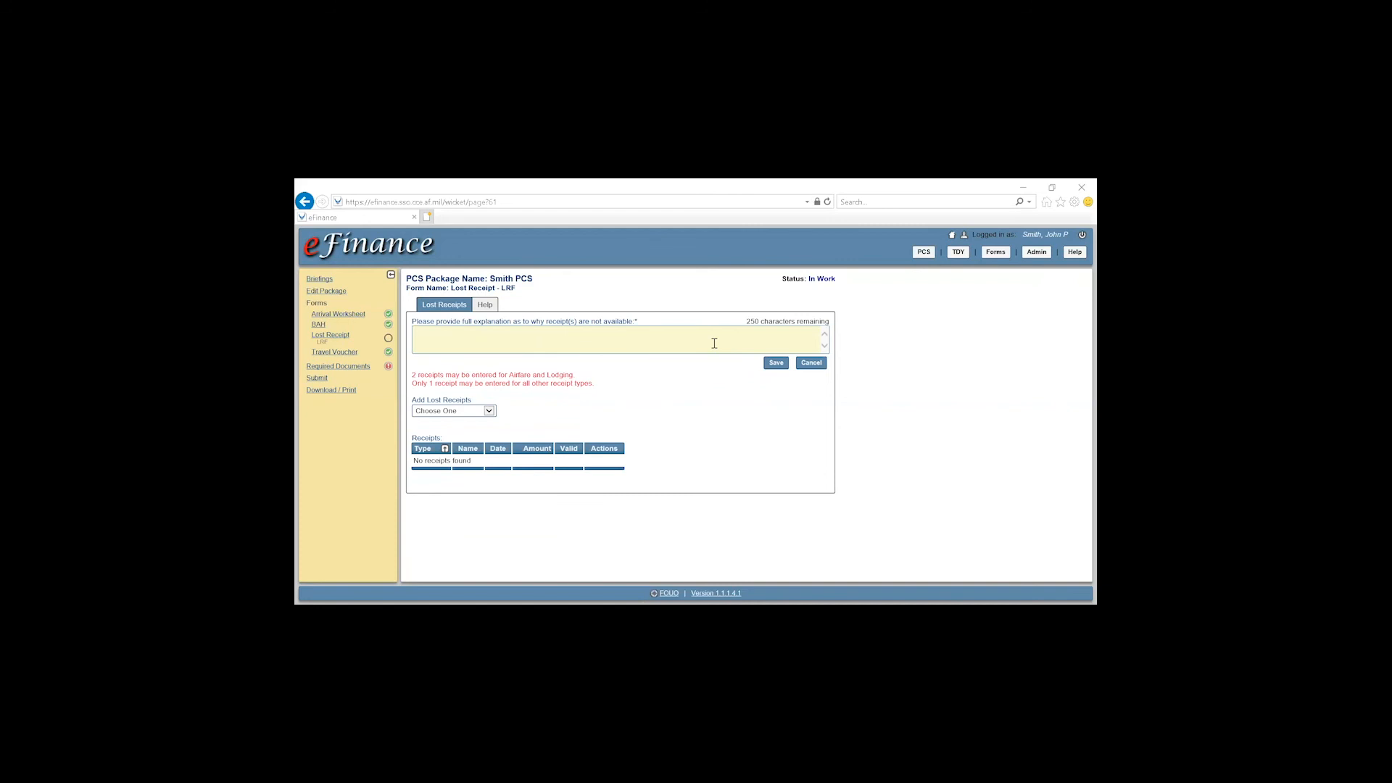
{"action": "type", "text": "Proper receipt not provided."}
{"action": "left_click", "coordinate": [777, 364]}
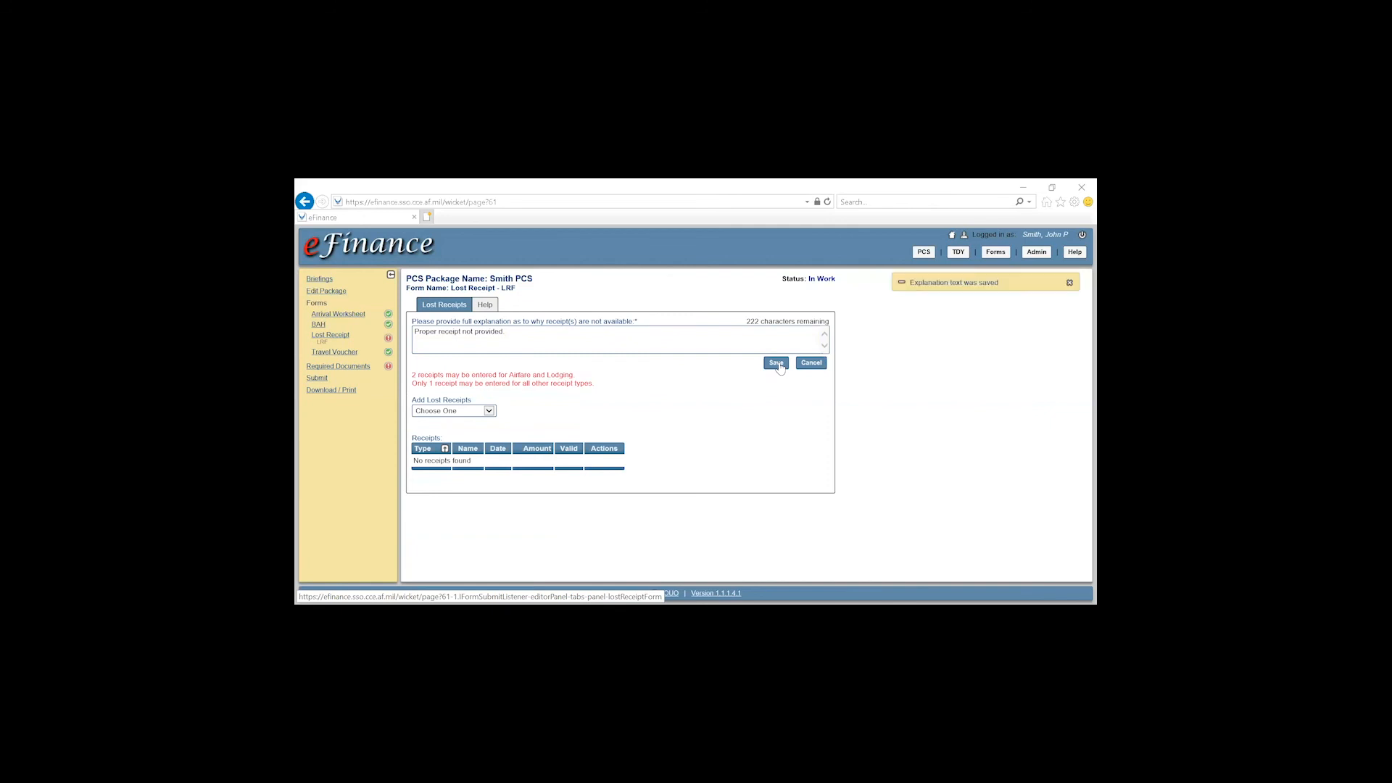
{"action": "left_click", "coordinate": [480, 413]}
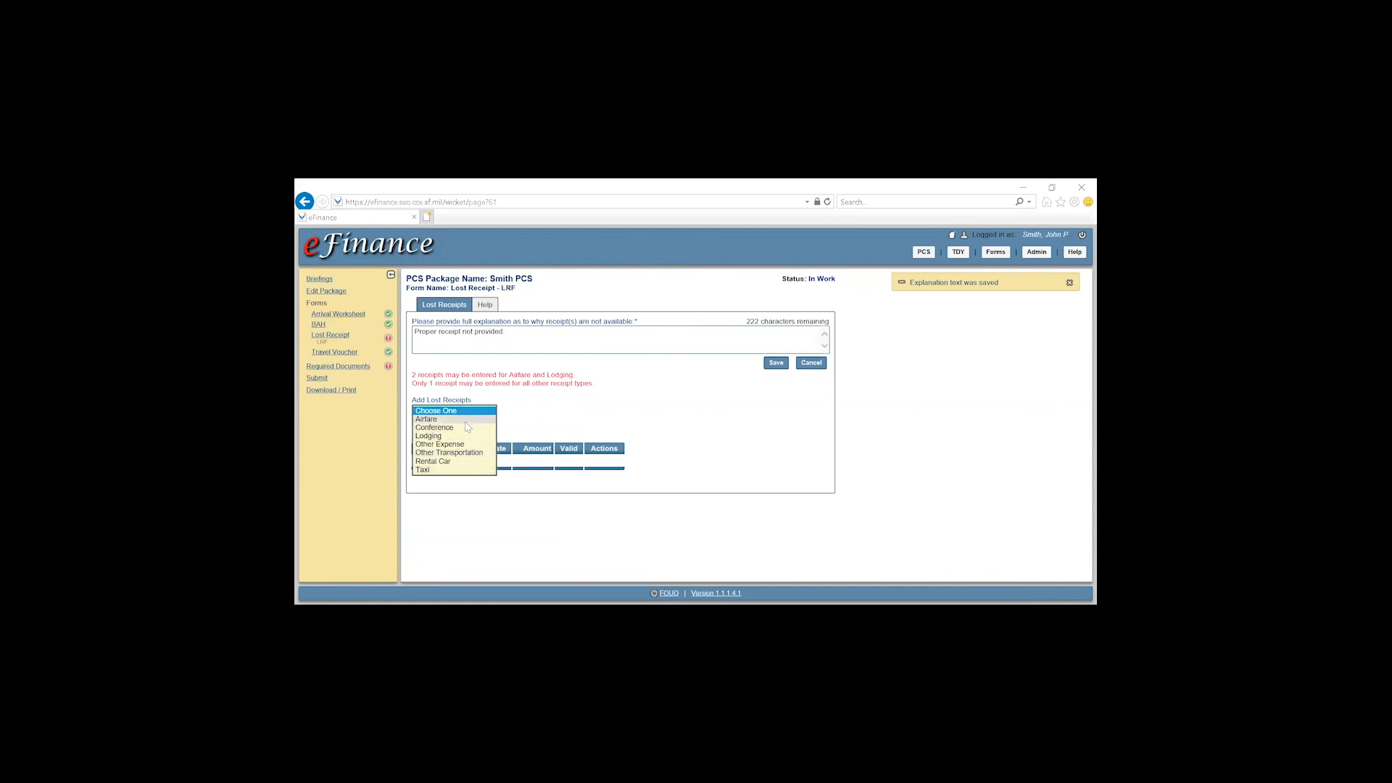
Add an Airfare lost receipt: Delta, 200.00 cost, 0.00 taxes, Seattle, Washington to Valdosta, Georgia
{"action": "left_click", "coordinate": [466, 420]}
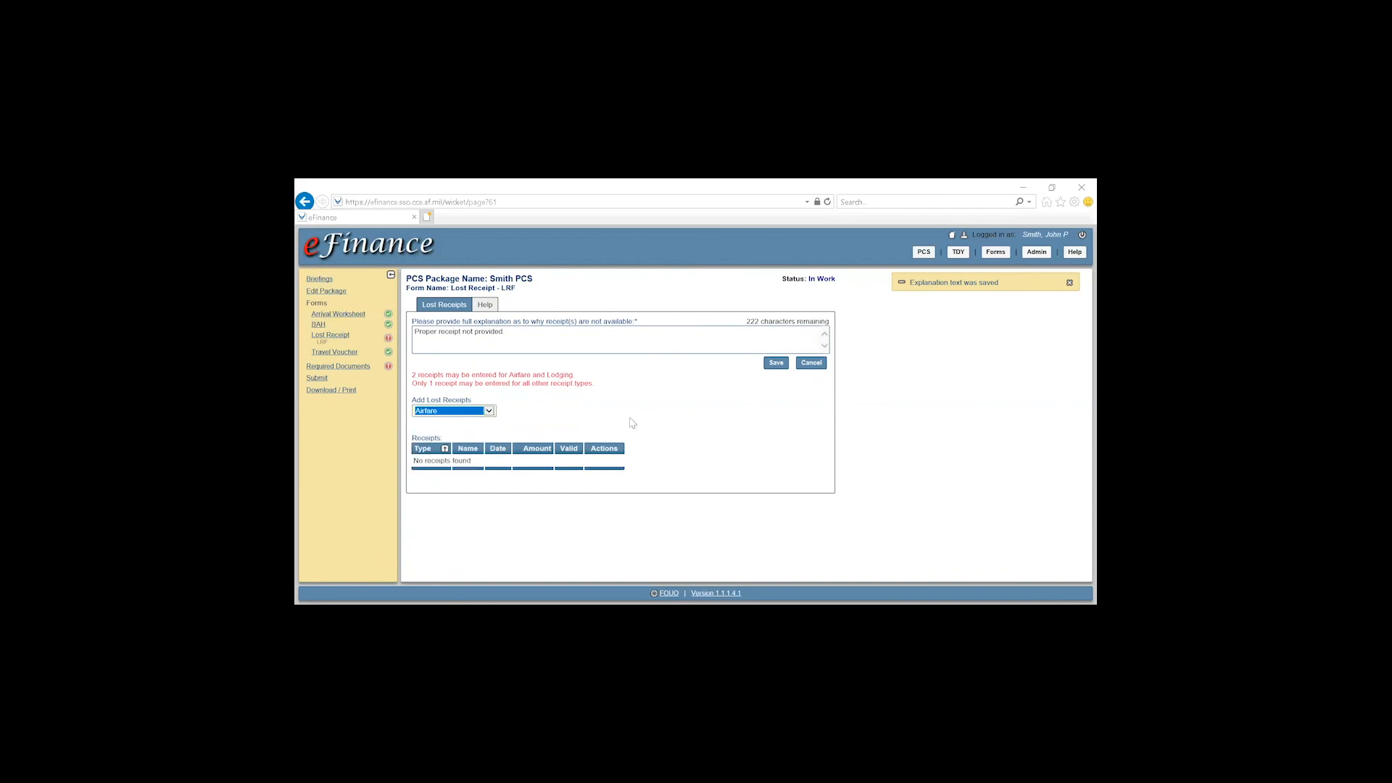
{"action": "scroll", "coordinate": [696, 420], "scroll_direction": "down", "scroll_amount": 3}
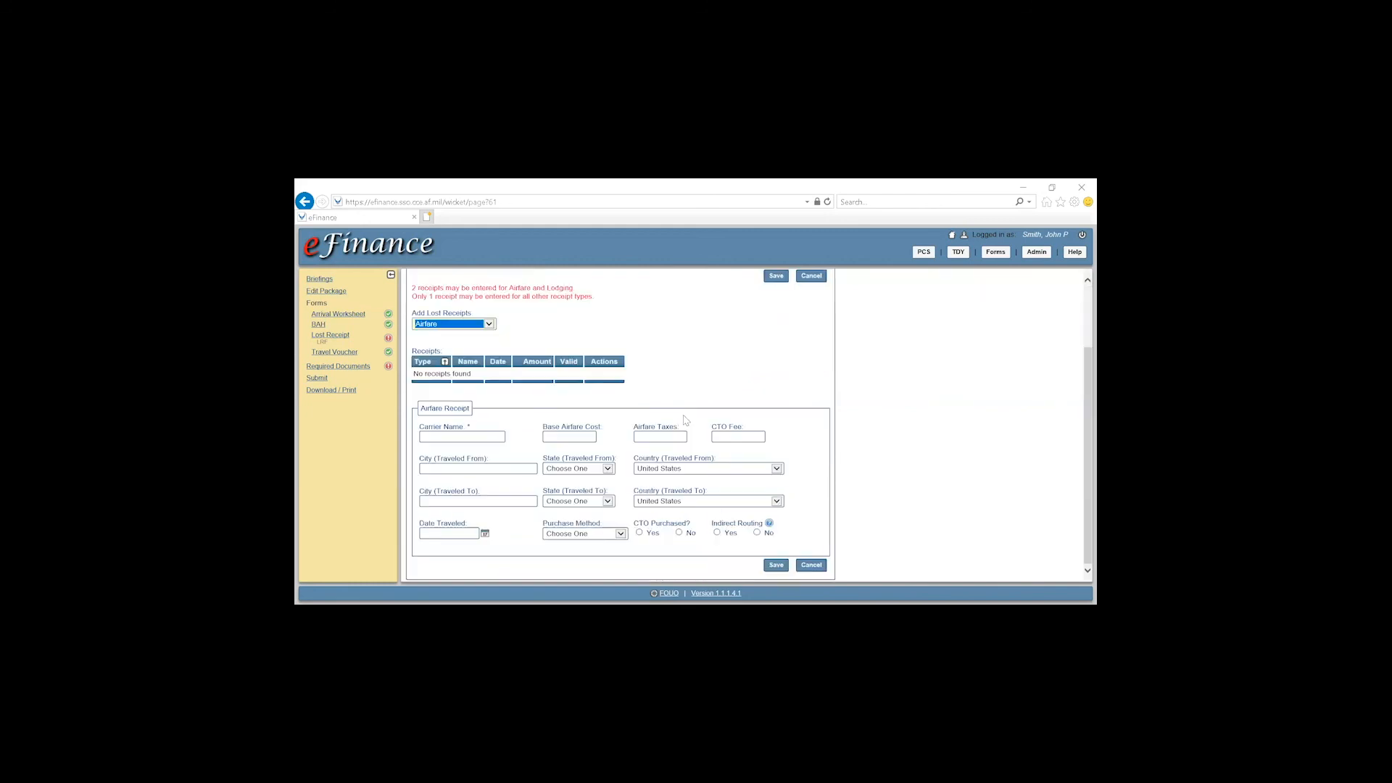
{"action": "left_click", "coordinate": [491, 436]}
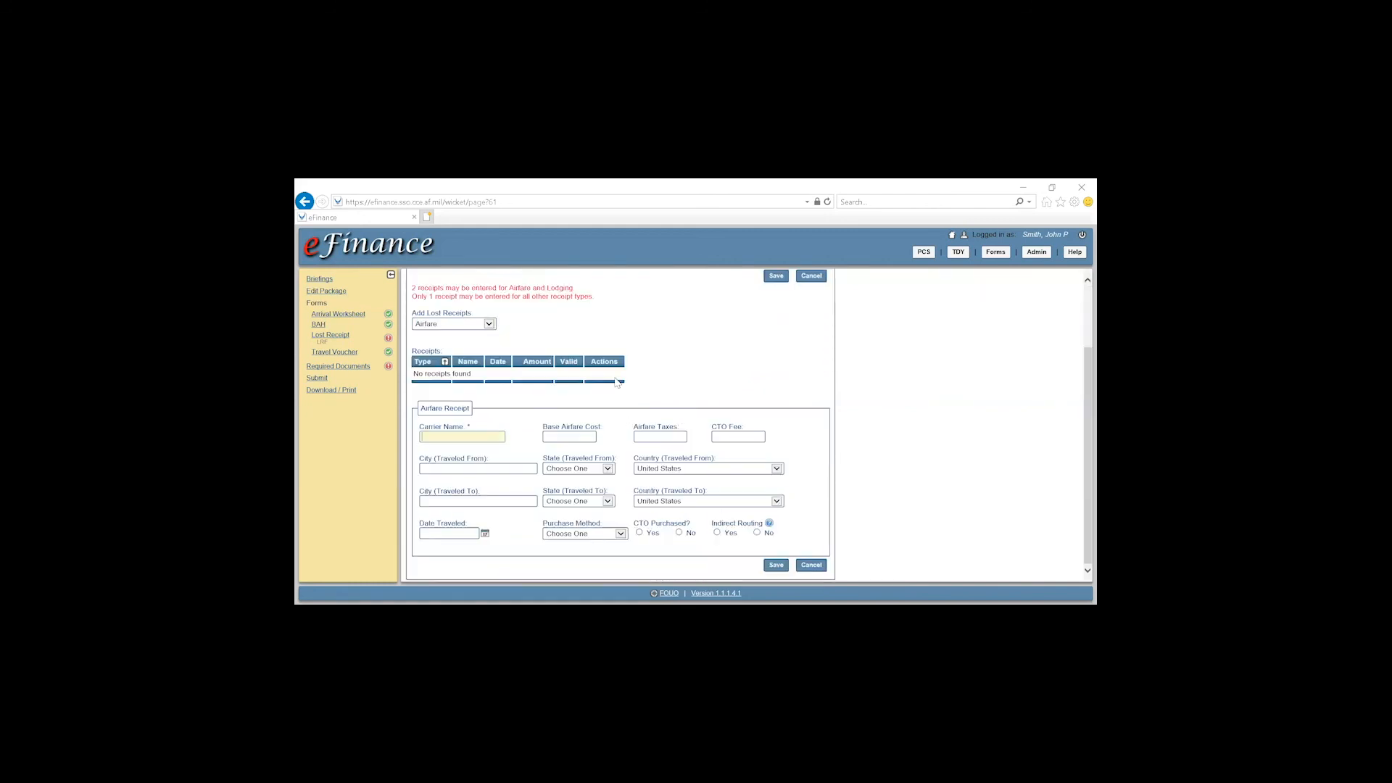
{"action": "type", "text": "Delta"}
{"action": "key", "text": "Tab"}
{"action": "type", "text": "200.00"}
{"action": "key", "text": "Tab"}
{"action": "type", "text": "0.00"}
{"action": "key", "text": "Tab"}
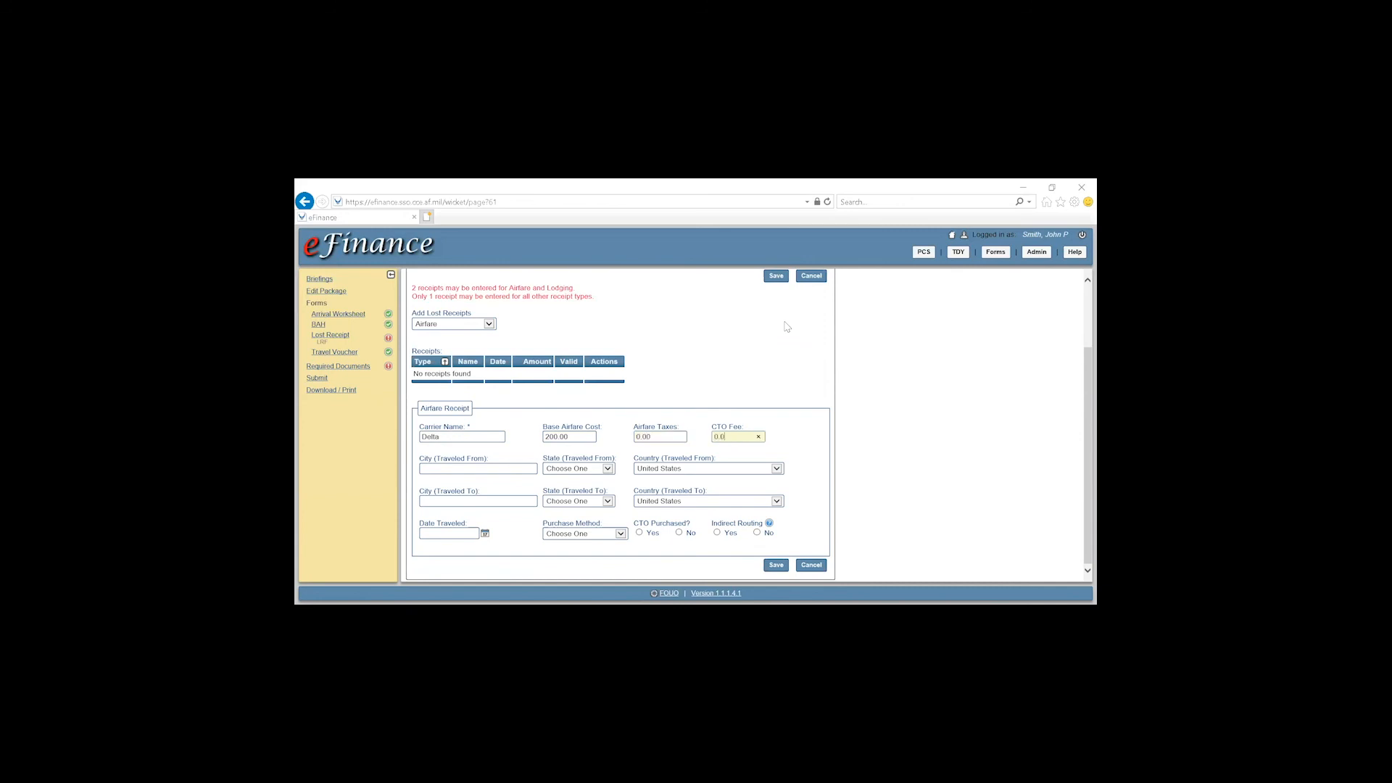
{"action": "key", "text": "Tab"}
{"action": "type", "text": "Seattle"}
{"action": "key", "text": "Tab"}
{"action": "key", "text": "w"}
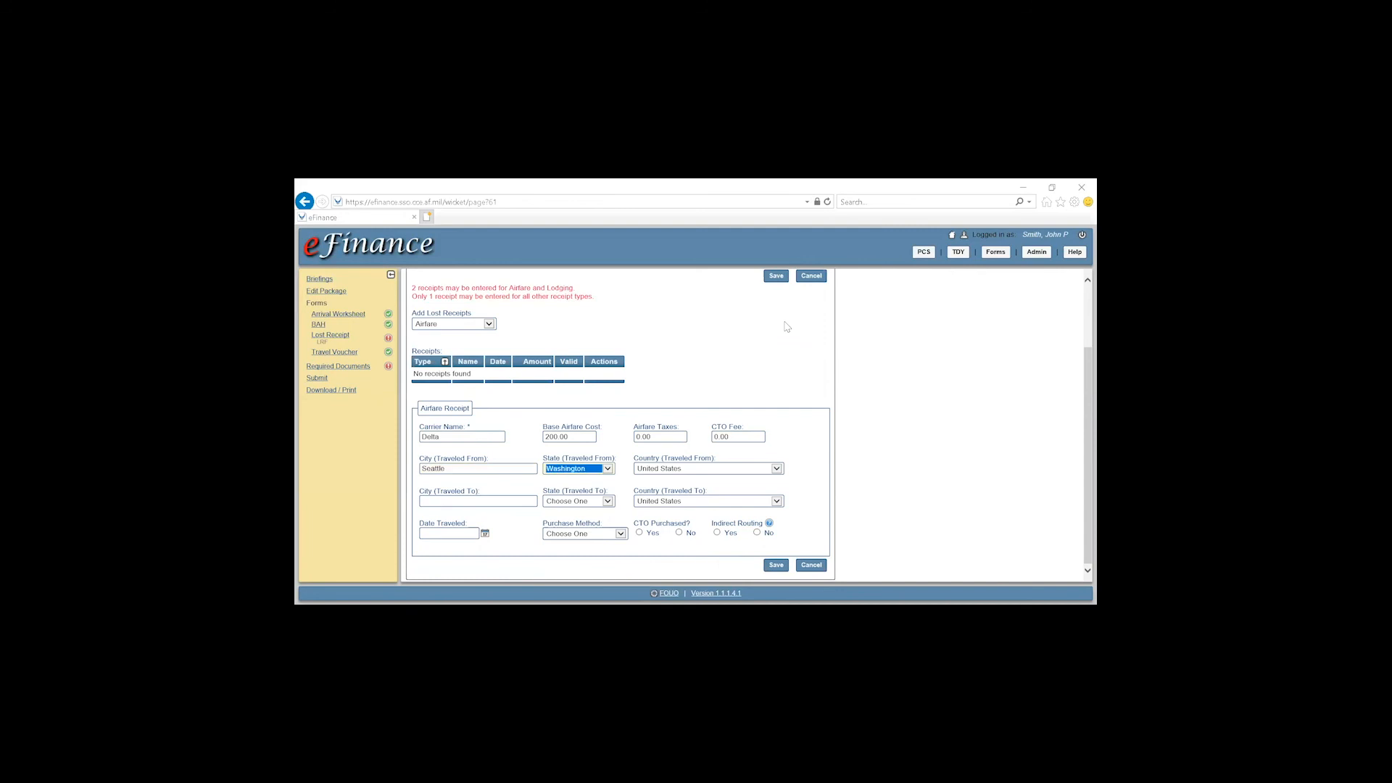
{"action": "key", "text": "Tab"}
{"action": "key", "text": "Tab"}
{"action": "type", "text": "Valdosta"}
{"action": "key", "text": "Tab"}
{"action": "key", "text": "g"}
{"action": "key", "text": "Tab"}
{"action": "key", "text": "Tab"}
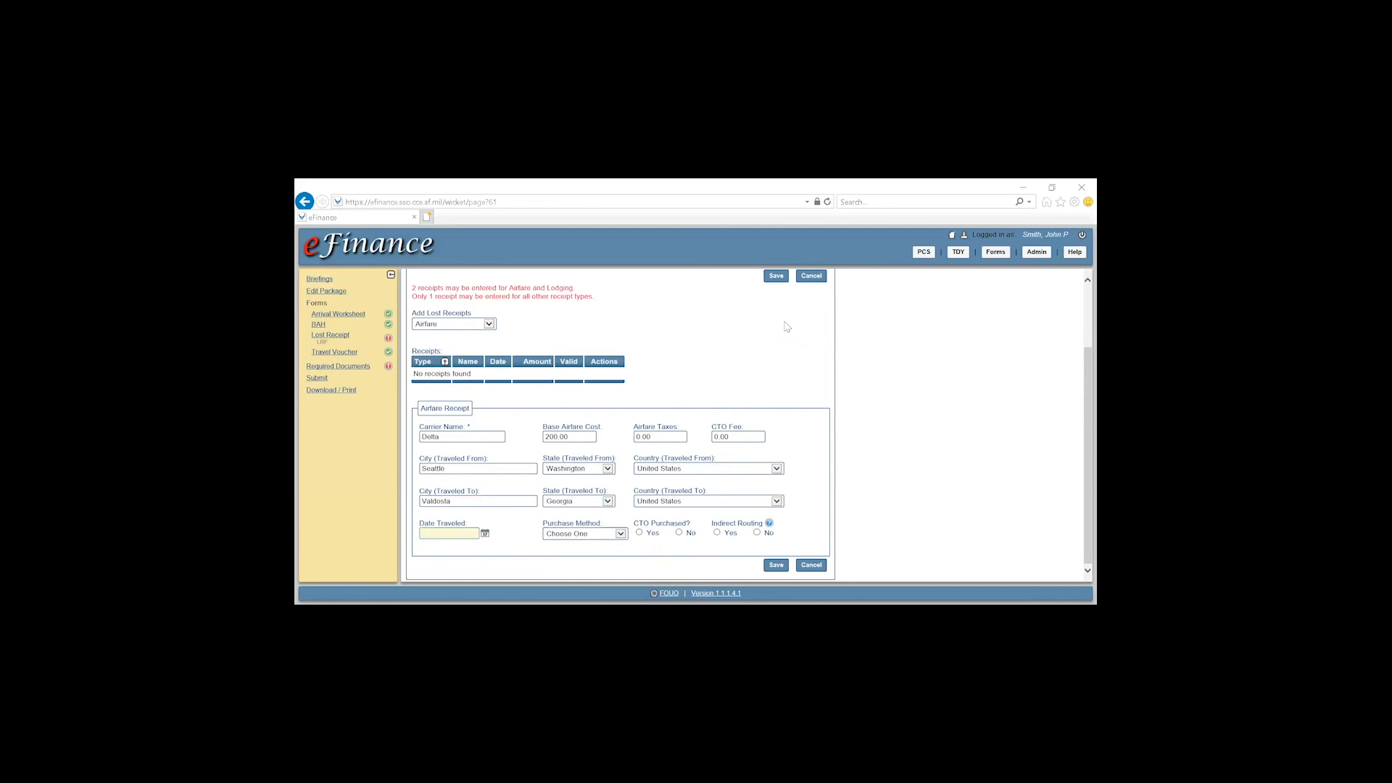
Set date 7 Apr 2020, Individual GTC/CSA purchase, CTO purchased Yes, indirect routing No, and save
{"action": "left_click", "coordinate": [485, 533]}
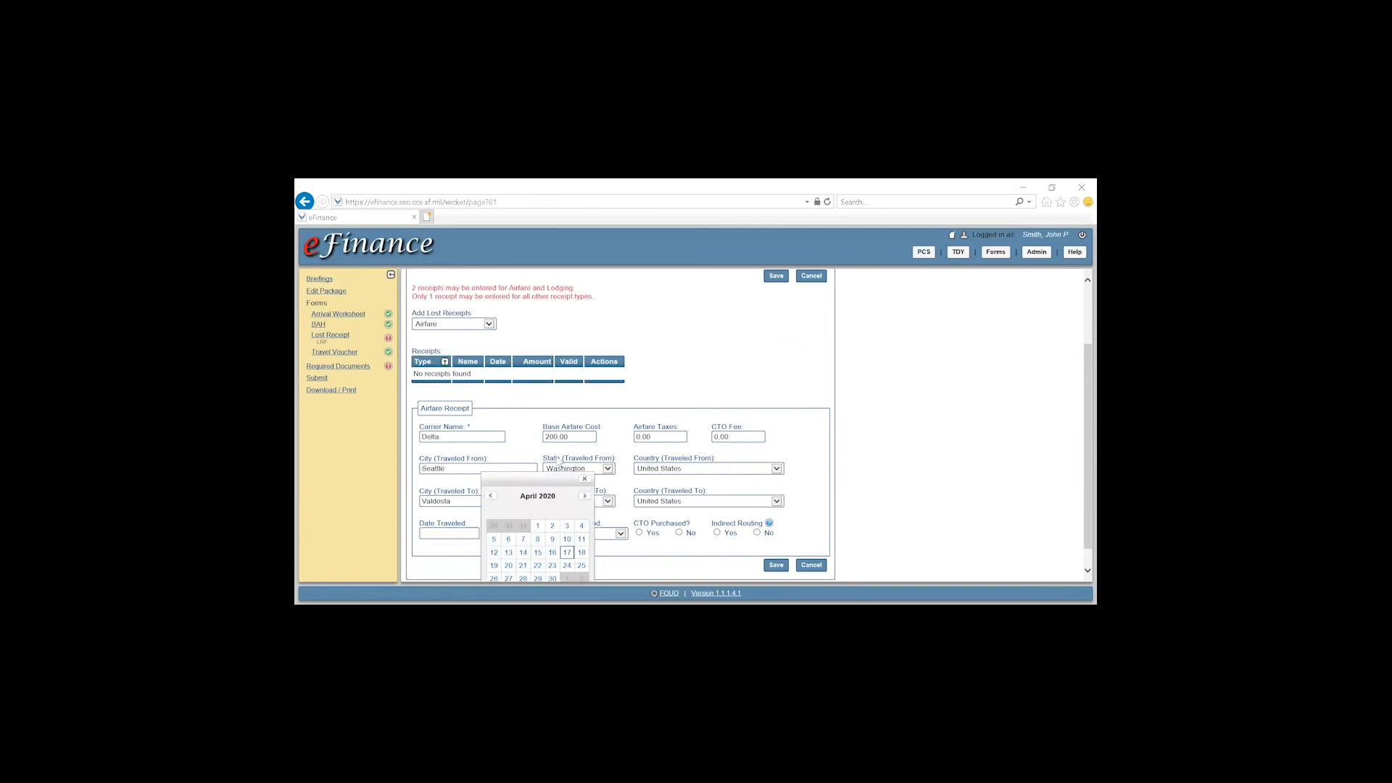
{"action": "left_click", "coordinate": [523, 540]}
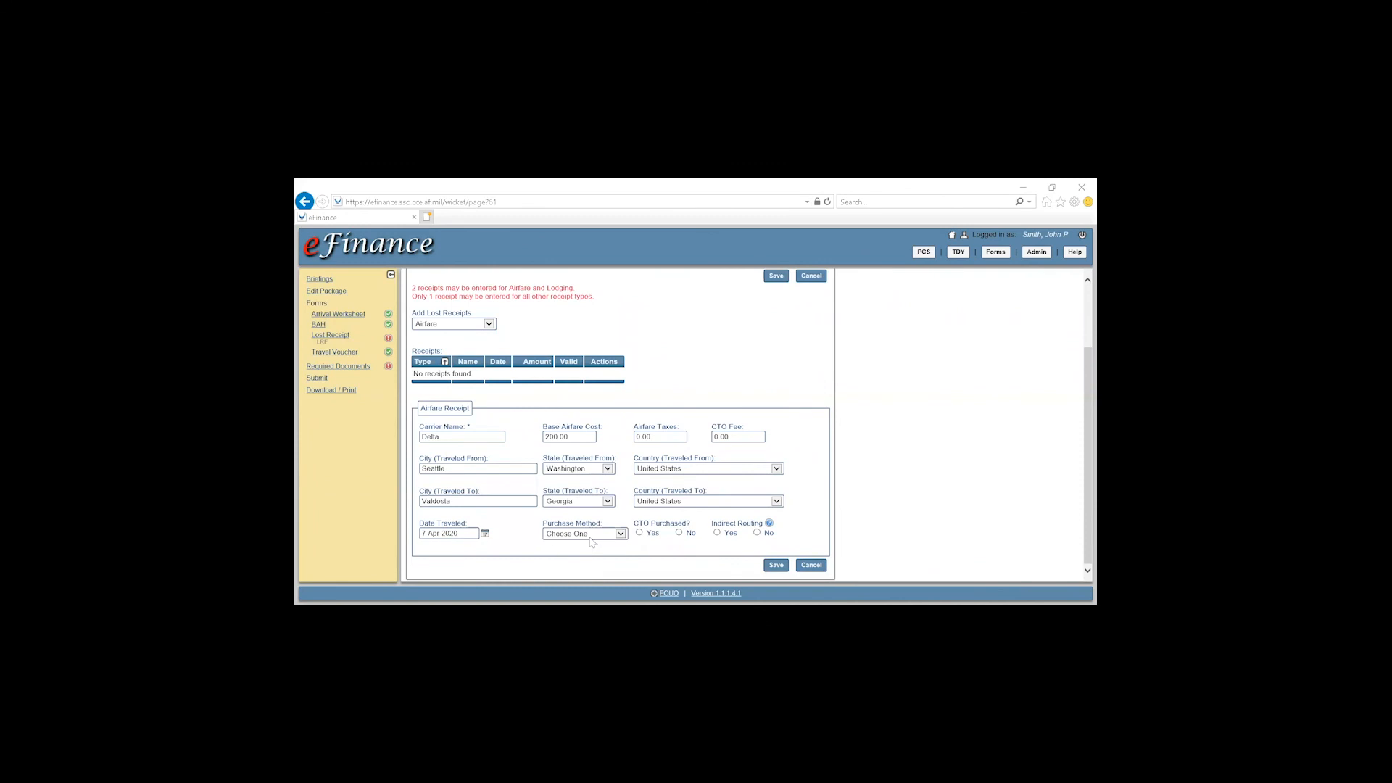
{"action": "left_click", "coordinate": [590, 538]}
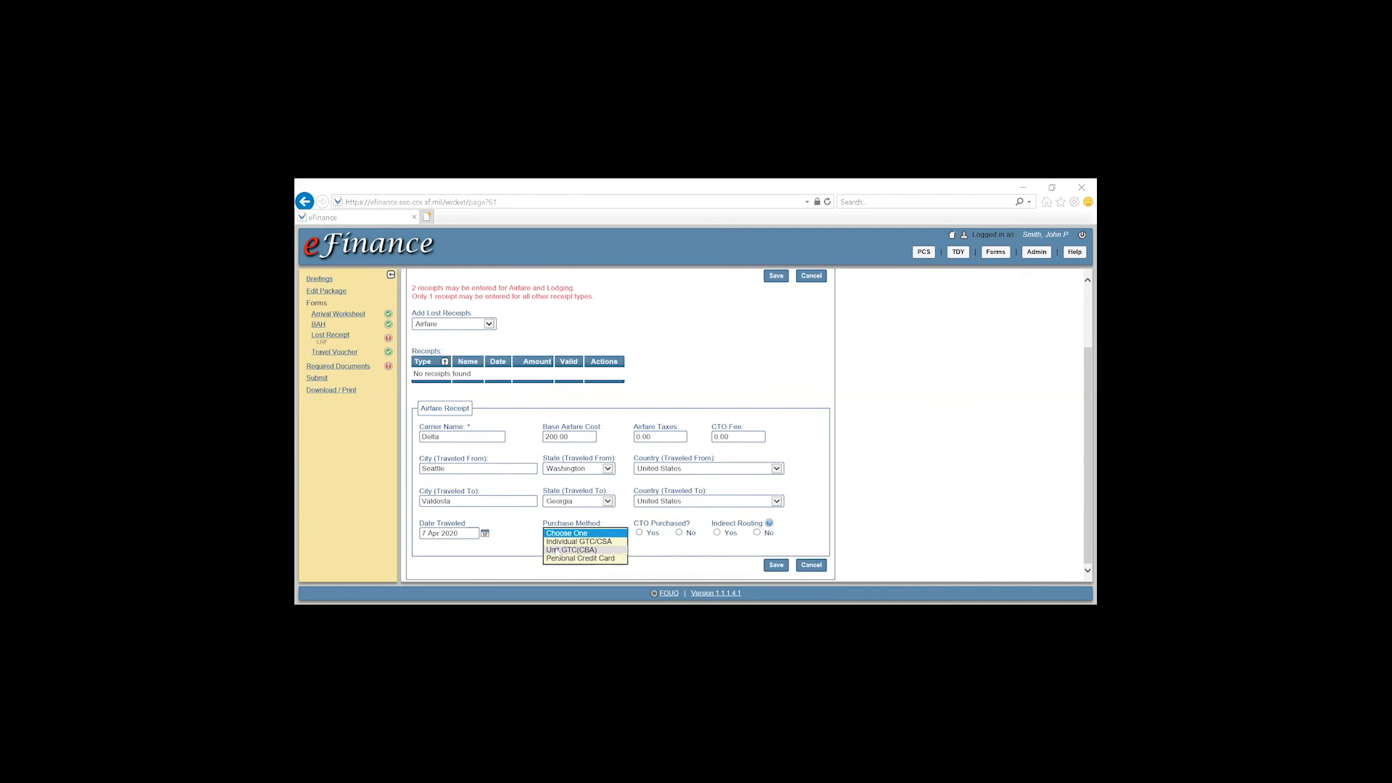
{"action": "left_click", "coordinate": [565, 543]}
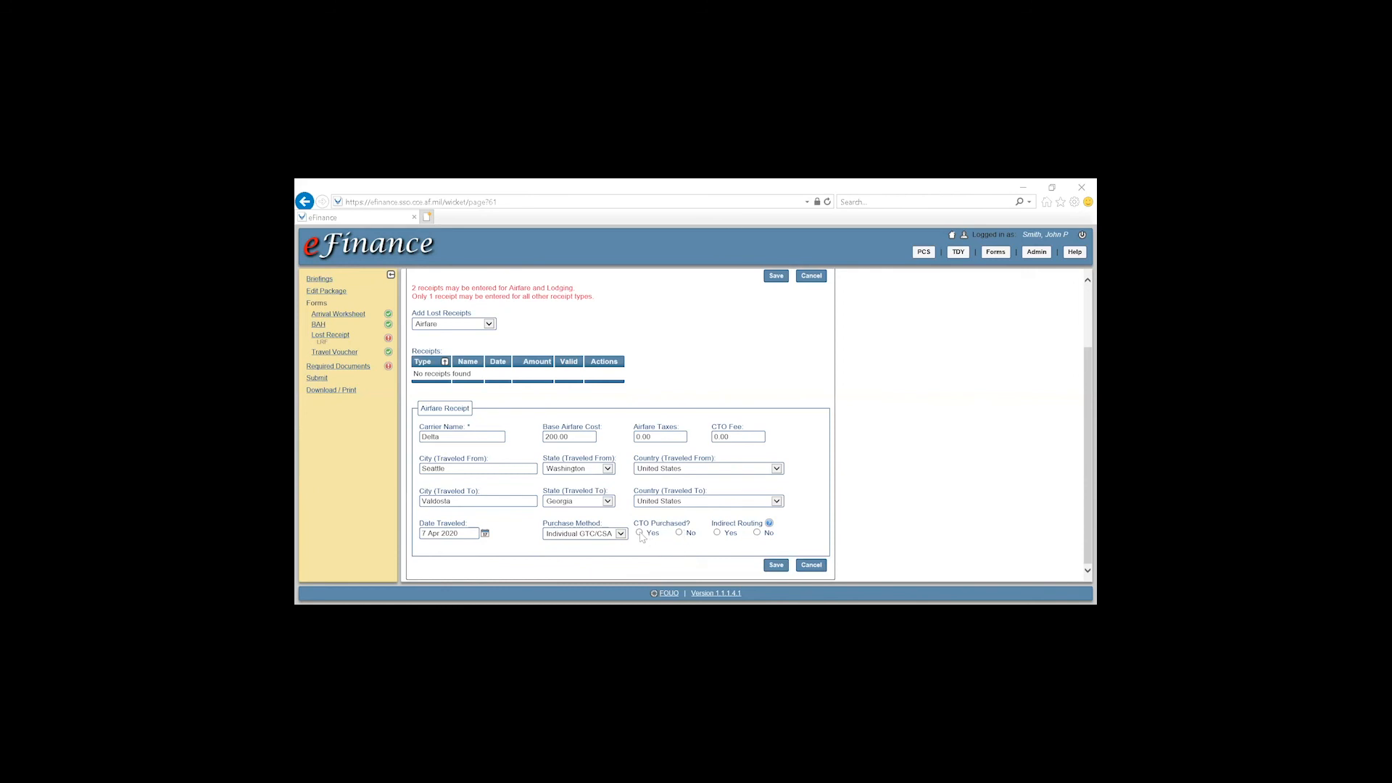
{"action": "left_click", "coordinate": [640, 534]}
{"action": "left_click", "coordinate": [757, 533]}
{"action": "left_click_drag", "start_coordinate": [635, 522], "coordinate": [686, 524]}
{"action": "left_click", "coordinate": [697, 555]}
{"action": "left_click_drag", "start_coordinate": [710, 427], "coordinate": [744, 428]}
{"action": "left_click", "coordinate": [731, 469]}
{"action": "left_click", "coordinate": [841, 448]}
{"action": "left_click", "coordinate": [776, 565]}
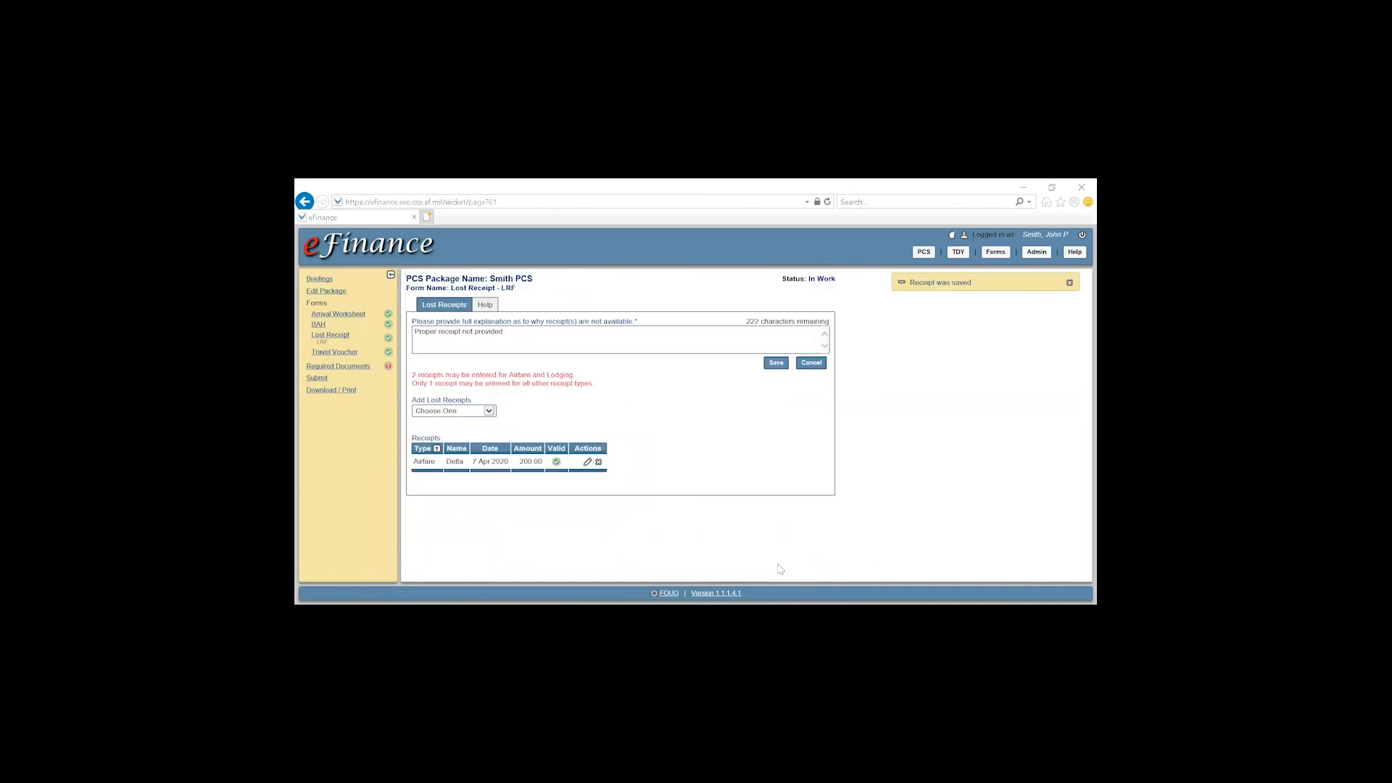
Return to Required Documents and check the commercial airfare receipt now lists LRF as complete
{"action": "left_click", "coordinate": [340, 369]}
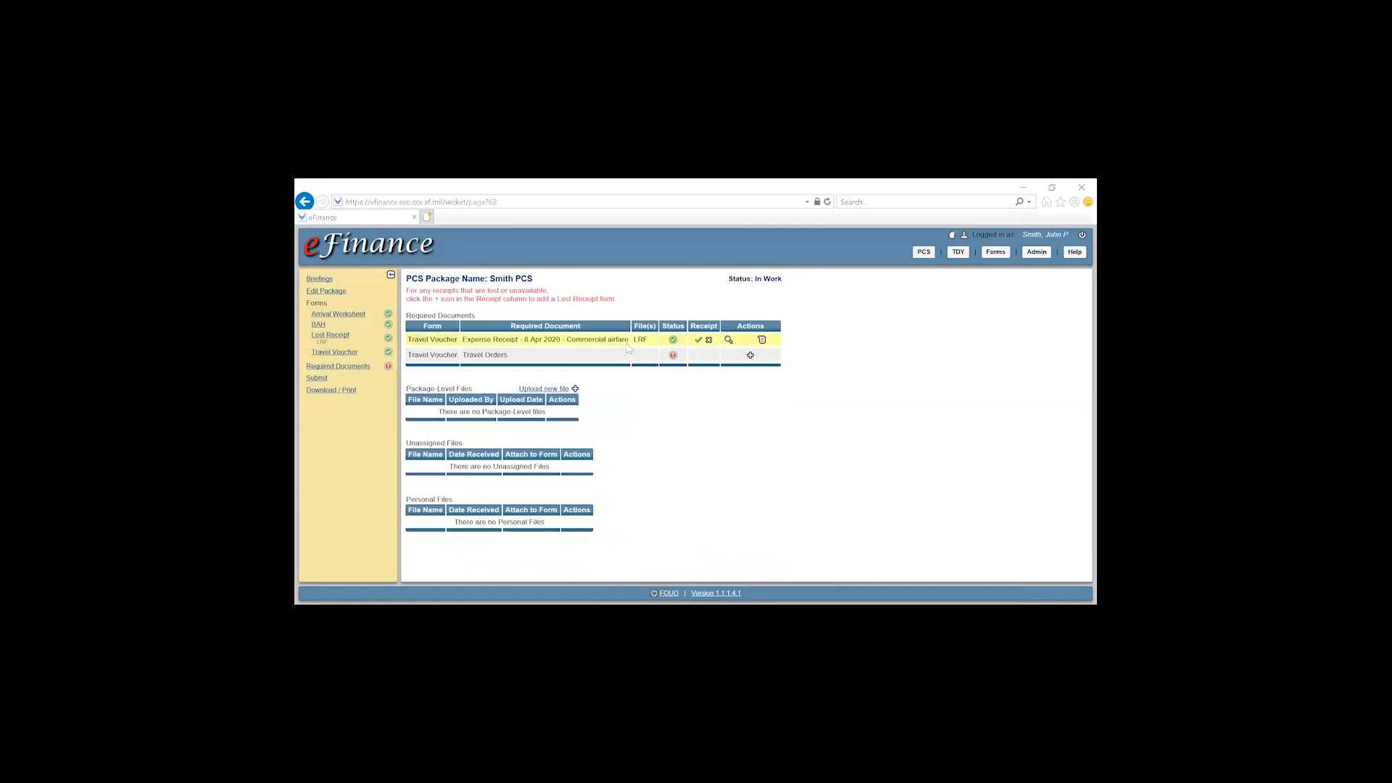
{"action": "left_click_drag", "start_coordinate": [567, 340], "coordinate": [623, 346]}
{"action": "left_click", "coordinate": [673, 342]}
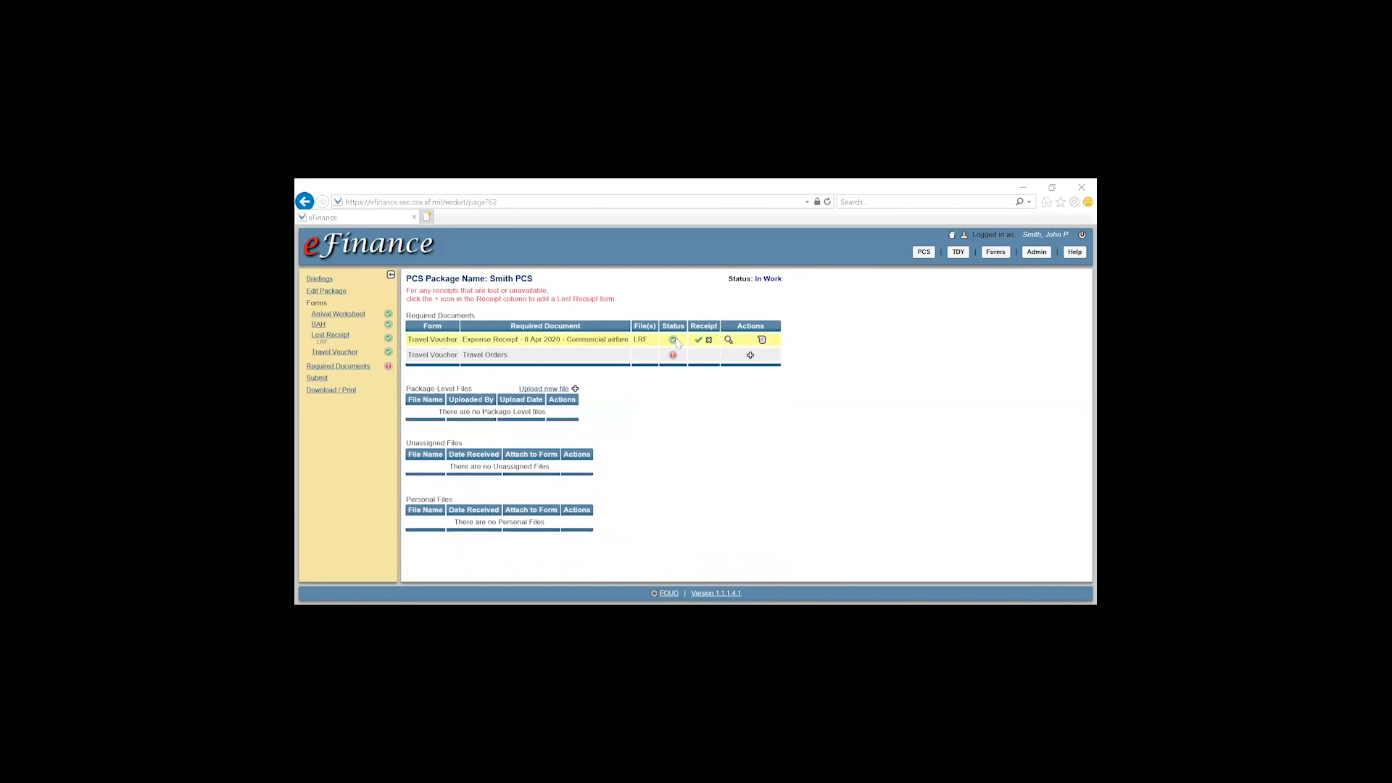